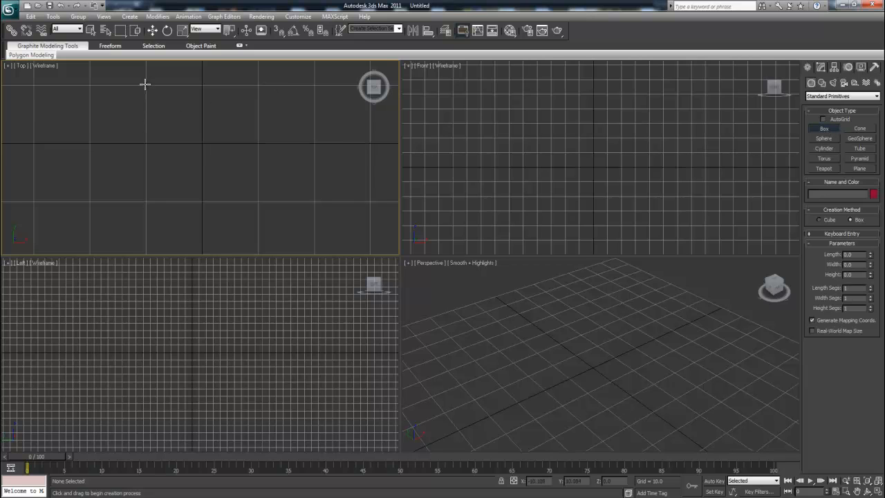
Create a box about 20 × 20 units at the base and about 17 units high, centred on the origin in the Top view
{"action": "left_click_drag", "start_coordinate": [145, 85], "coordinate": [260, 201]}
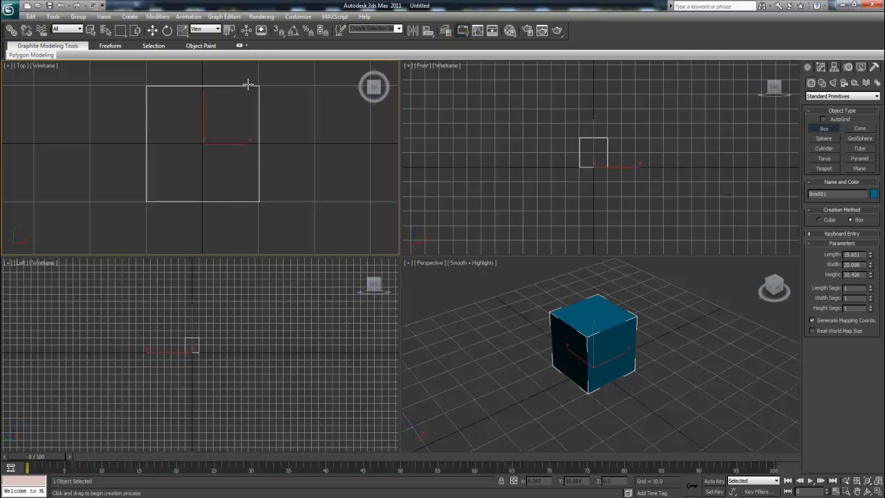
{"action": "scroll", "coordinate": [648, 352], "scroll_direction": "up", "scroll_amount": 5}
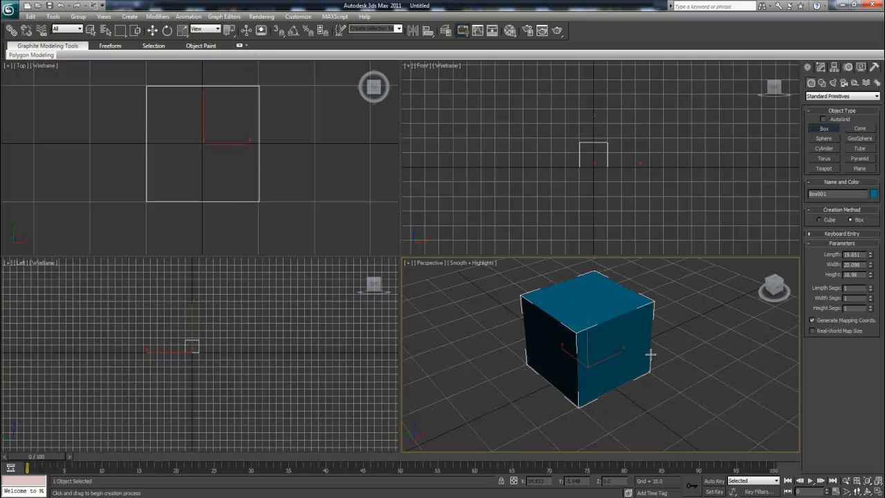
{"action": "scroll", "coordinate": [644, 340], "scroll_direction": "down", "scroll_amount": 3}
{"action": "scroll", "coordinate": [644, 340], "scroll_direction": "up", "scroll_amount": 3}
{"action": "middle_click_drag", "start_coordinate": [644, 339], "coordinate": [664, 338]}
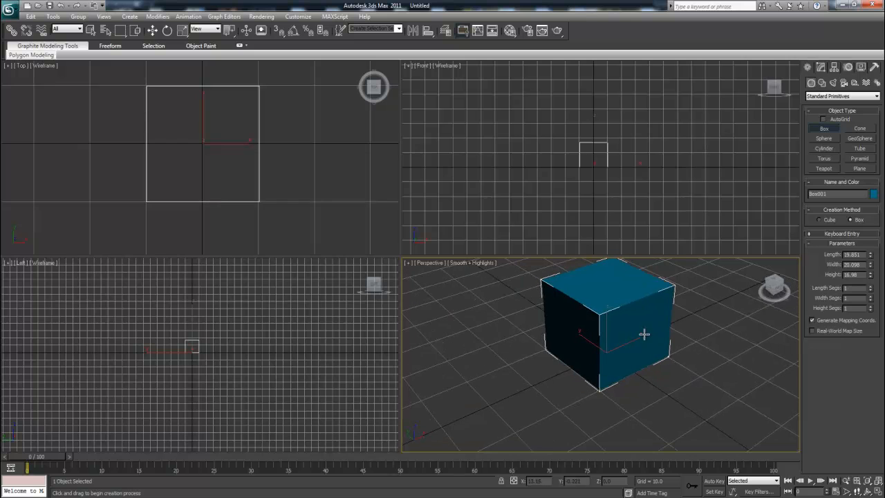
{"action": "right_click", "coordinate": [695, 294]}
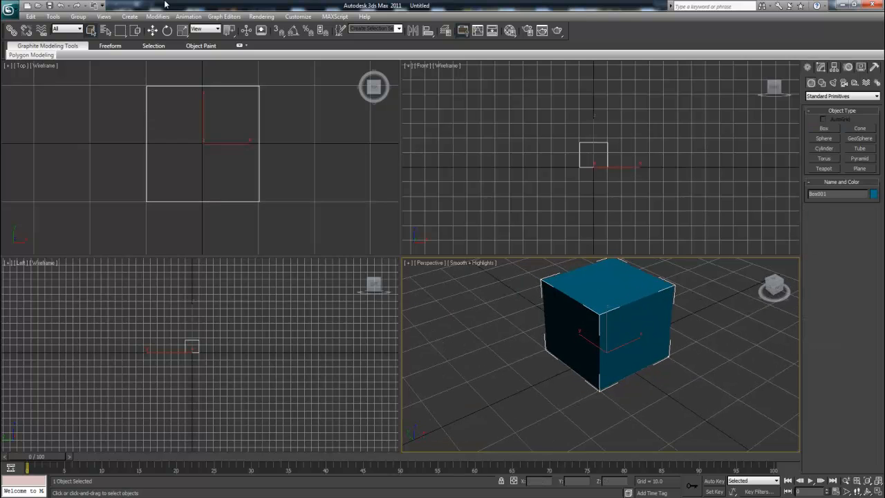
Scale the box uniformly down to about 63 percent
{"action": "left_click", "coordinate": [182, 31]}
{"action": "scroll", "coordinate": [200, 176], "scroll_direction": "down", "scroll_amount": 3}
{"action": "middle_click_drag", "start_coordinate": [587, 325], "coordinate": [592, 353]}
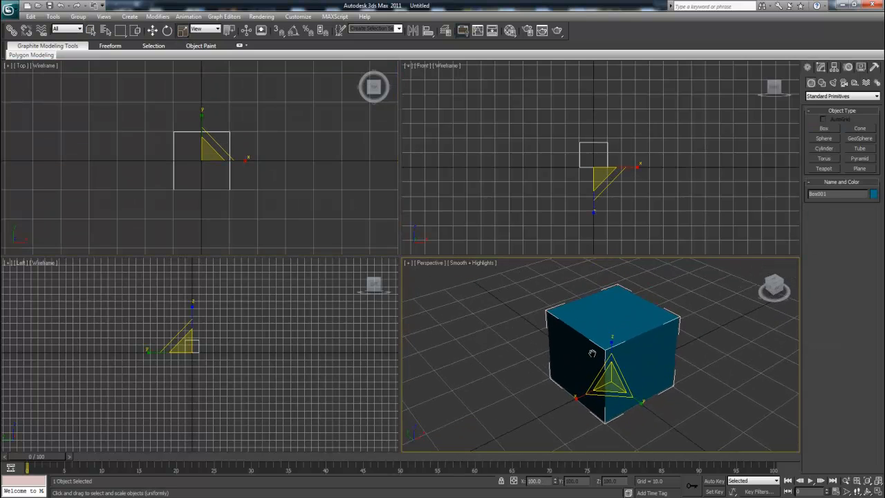
{"action": "scroll", "coordinate": [591, 353], "scroll_direction": "down", "scroll_amount": 5}
{"action": "scroll", "coordinate": [592, 353], "scroll_direction": "up", "scroll_amount": 3}
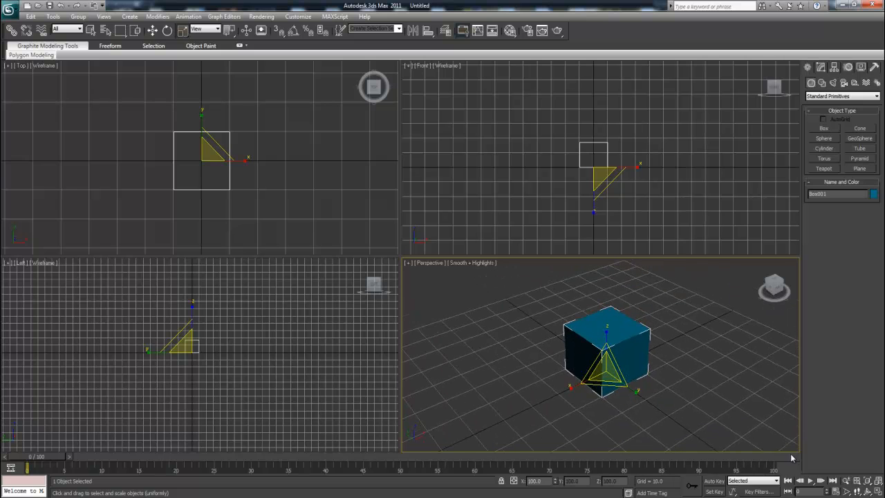
{"action": "scroll", "coordinate": [792, 458], "scroll_direction": "up", "scroll_amount": 3}
{"action": "left_click", "coordinate": [867, 492]}
{"action": "left_click_drag", "start_coordinate": [625, 355], "coordinate": [588, 305]}
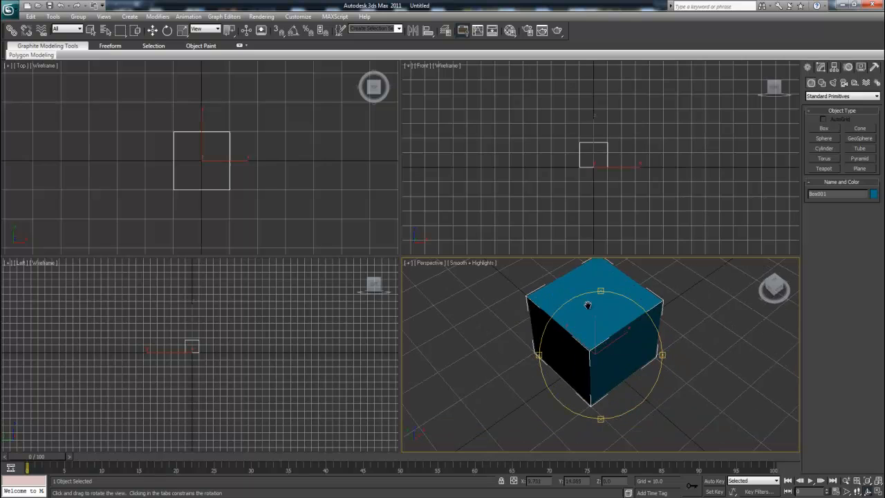
{"action": "scroll", "coordinate": [581, 329], "scroll_direction": "down", "scroll_amount": 5}
{"action": "left_click_drag", "start_coordinate": [571, 348], "coordinate": [594, 342]}
{"action": "scroll", "coordinate": [591, 339], "scroll_direction": "up", "scroll_amount": 3}
{"action": "right_click", "coordinate": [594, 342]}
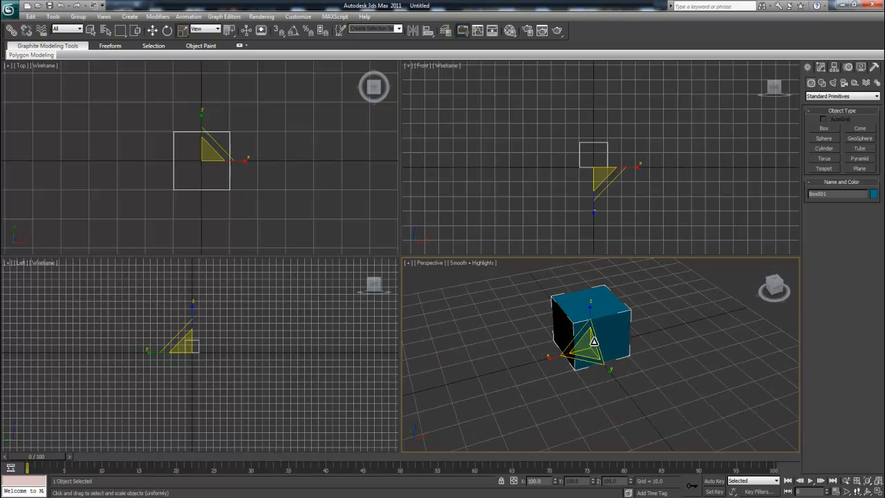
{"action": "scroll", "coordinate": [280, 200], "scroll_direction": "up", "scroll_amount": 4}
{"action": "left_click_drag", "start_coordinate": [206, 151], "coordinate": [227, 184]}
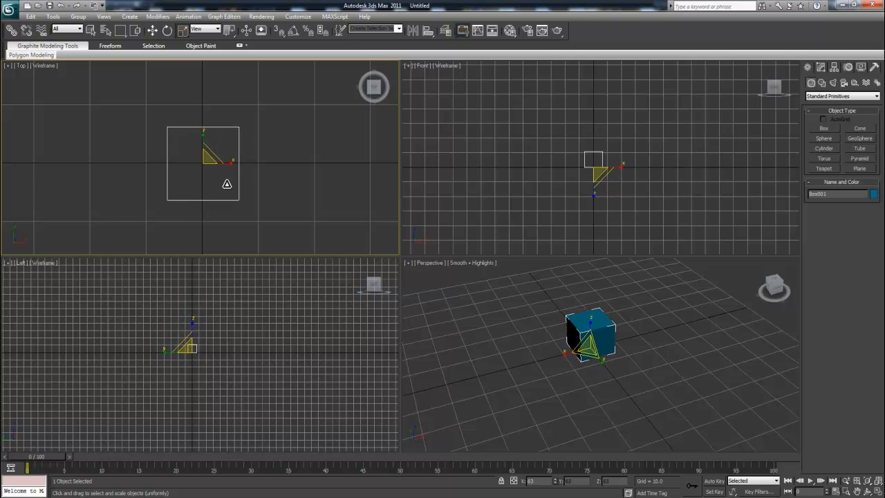
{"action": "left_click", "coordinate": [692, 379]}
{"action": "scroll", "coordinate": [670, 381], "scroll_direction": "up", "scroll_amount": 2}
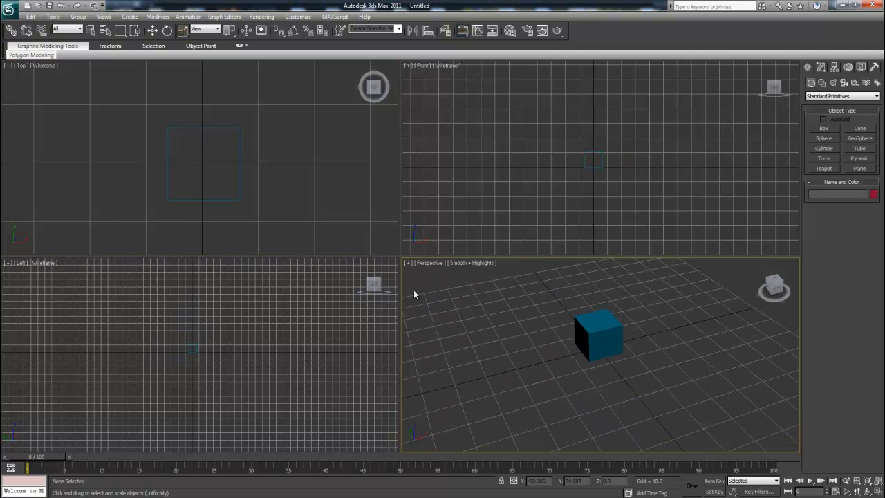
Reselect the box and shrink it uniformly a little more, to about 58 percent
{"action": "left_click_drag", "start_coordinate": [139, 113], "coordinate": [295, 220]}
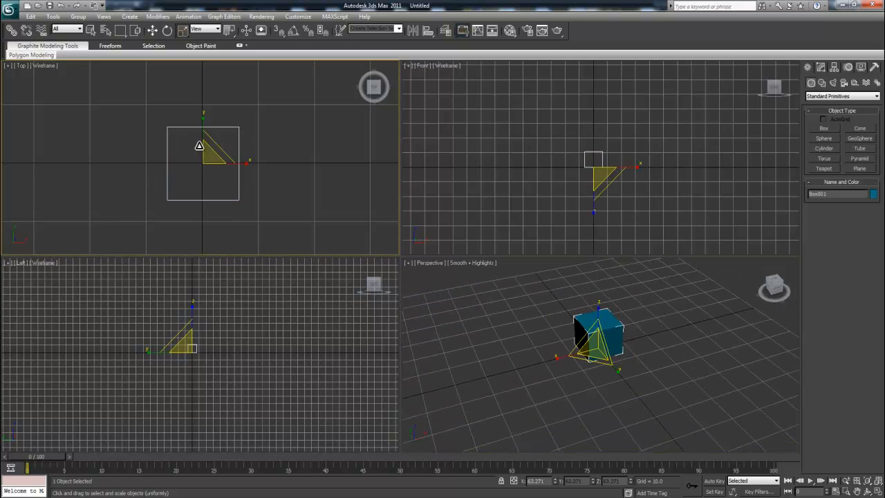
{"action": "left_click", "coordinate": [691, 395]}
{"action": "scroll", "coordinate": [692, 396], "scroll_direction": "down", "scroll_amount": 3}
{"action": "scroll", "coordinate": [659, 373], "scroll_direction": "up", "scroll_amount": 6}
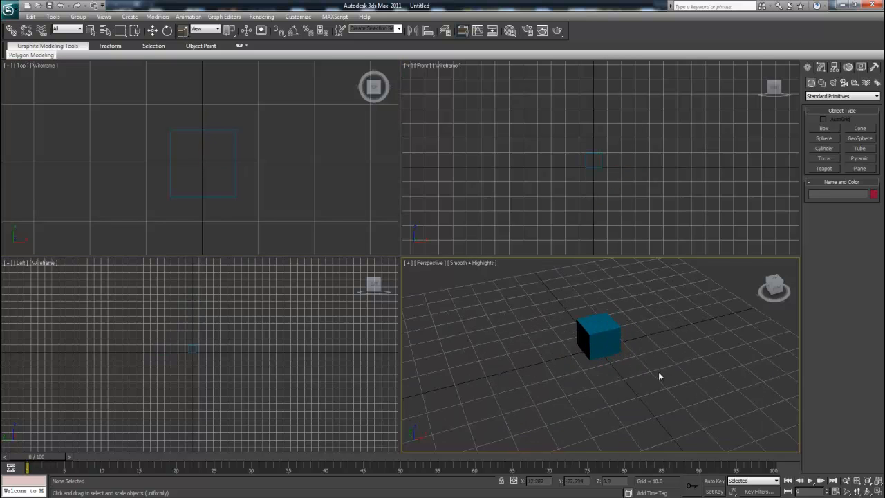
Apply an Unwrap UVW modifier to the box
{"action": "left_click", "coordinate": [864, 480]}
{"action": "left_click_drag", "start_coordinate": [582, 358], "coordinate": [587, 387]}
{"action": "right_click", "coordinate": [607, 353]}
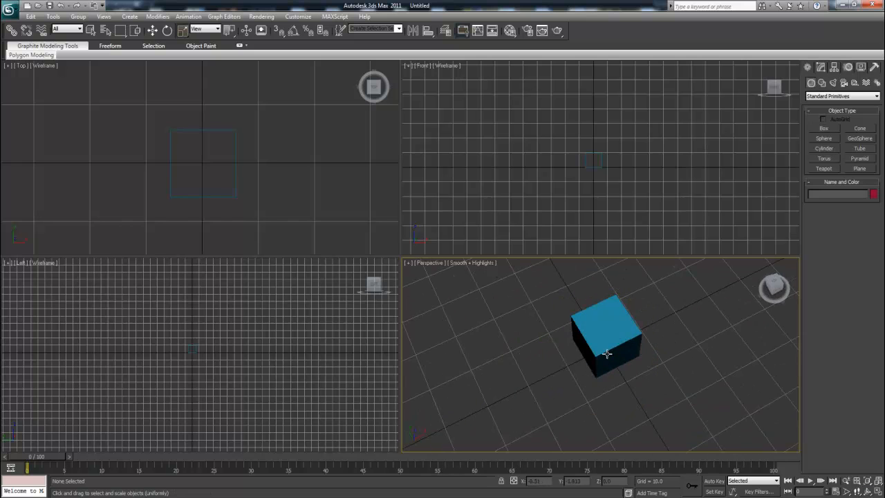
{"action": "middle_click_drag", "start_coordinate": [606, 353], "coordinate": [574, 355], "text": "alt"}
{"action": "left_click", "coordinate": [582, 353]}
{"action": "left_click", "coordinate": [821, 67]}
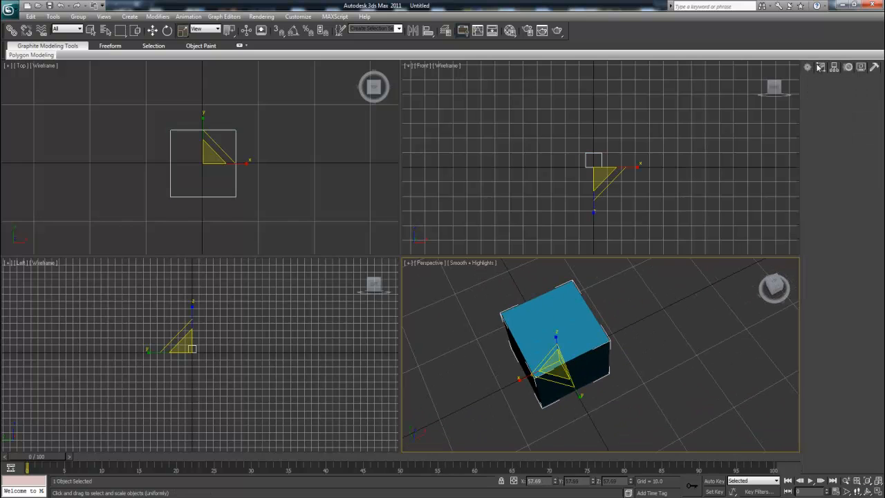
{"action": "left_click", "coordinate": [876, 93]}
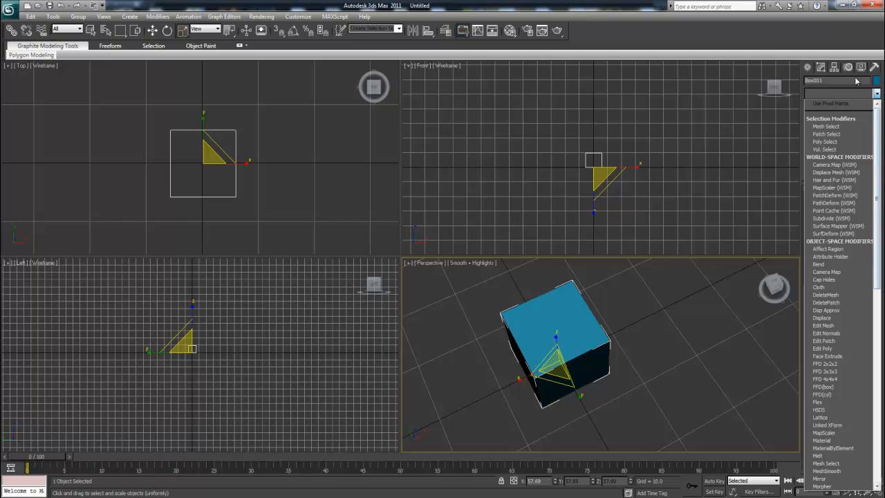
{"action": "left_click", "coordinate": [837, 89]}
{"action": "left_click", "coordinate": [876, 94]}
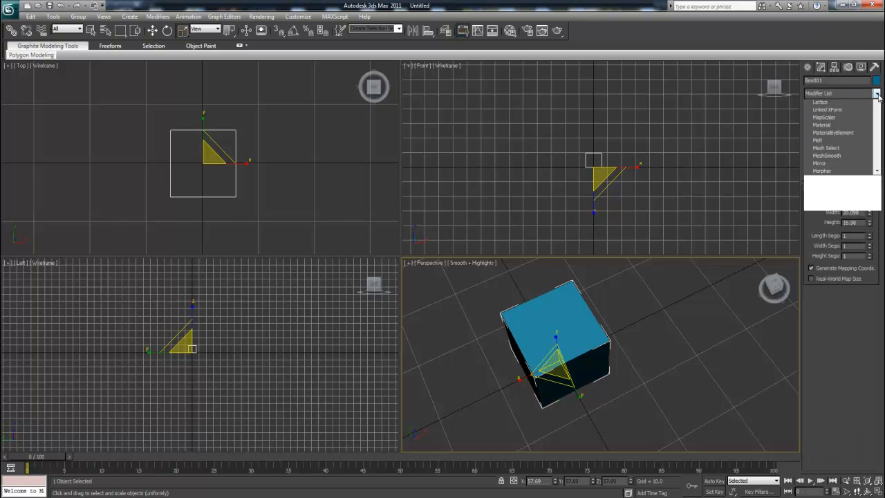
{"action": "scroll", "coordinate": [863, 403], "scroll_direction": "down", "scroll_amount": 10}
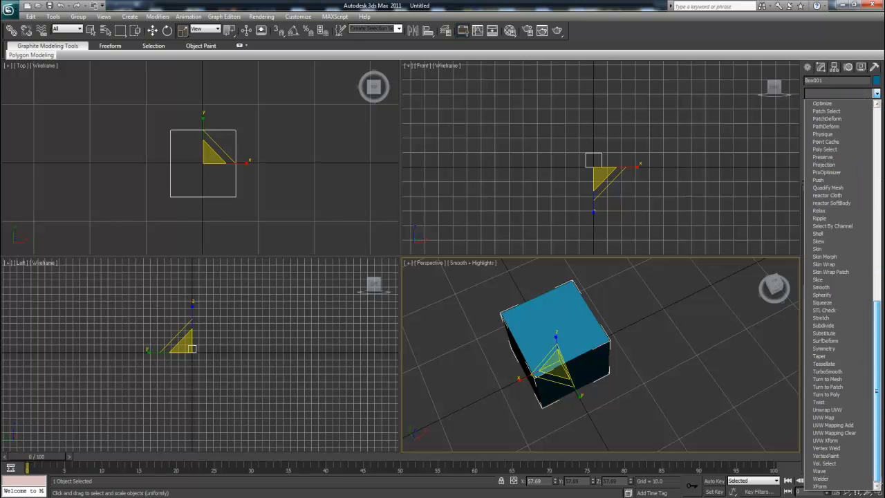
{"action": "left_click", "coordinate": [861, 409]}
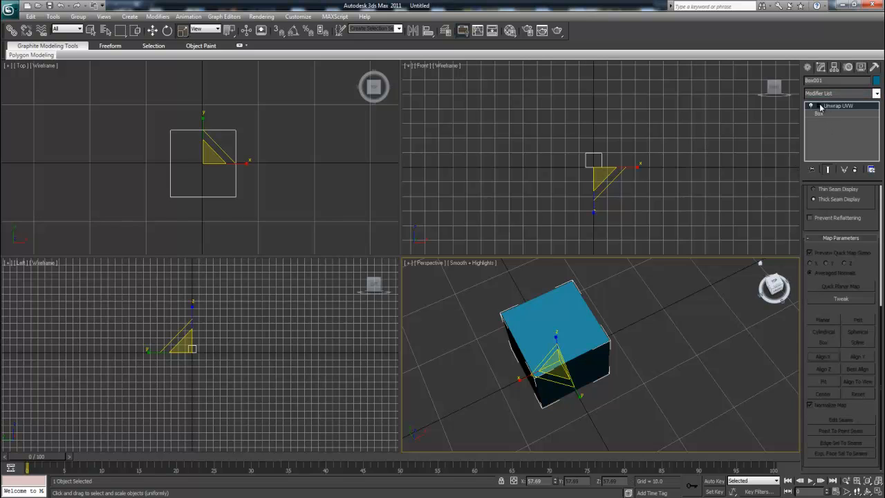
Select all faces of the box at the Face sub-object level of the Unwrap UVW modifier
{"action": "left_click", "coordinate": [820, 106]}
{"action": "left_click", "coordinate": [845, 130]}
{"action": "scroll", "coordinate": [601, 355], "scroll_direction": "down", "scroll_amount": 3}
{"action": "left_click_drag", "start_coordinate": [506, 290], "coordinate": [668, 399]}
{"action": "scroll", "coordinate": [682, 369], "scroll_direction": "up", "scroll_amount": 5}
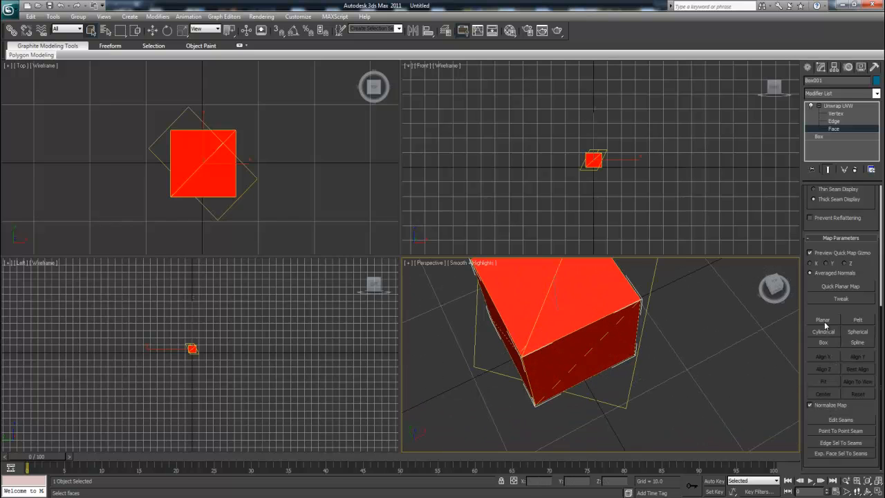
Open the Edit UVWs editor for the selected faces
{"action": "scroll", "coordinate": [845, 248], "scroll_direction": "up", "scroll_amount": 5}
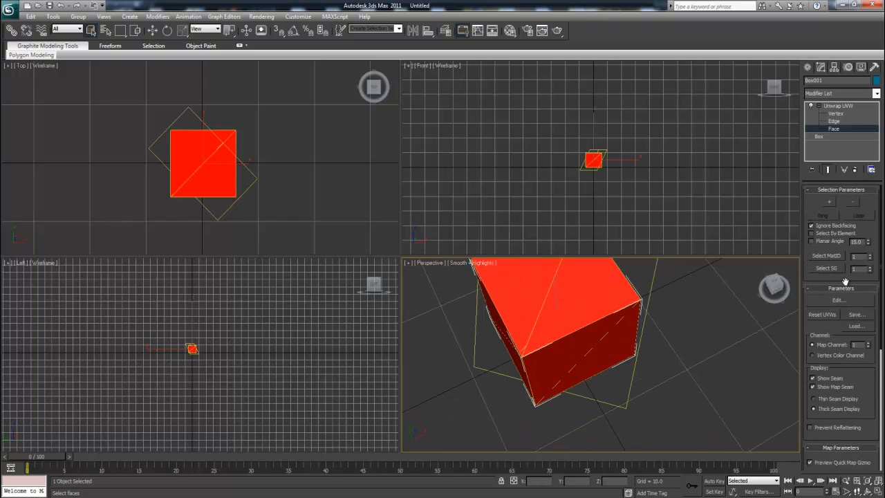
{"action": "left_click", "coordinate": [846, 303]}
{"action": "scroll", "coordinate": [858, 408], "scroll_direction": "down", "scroll_amount": 5}
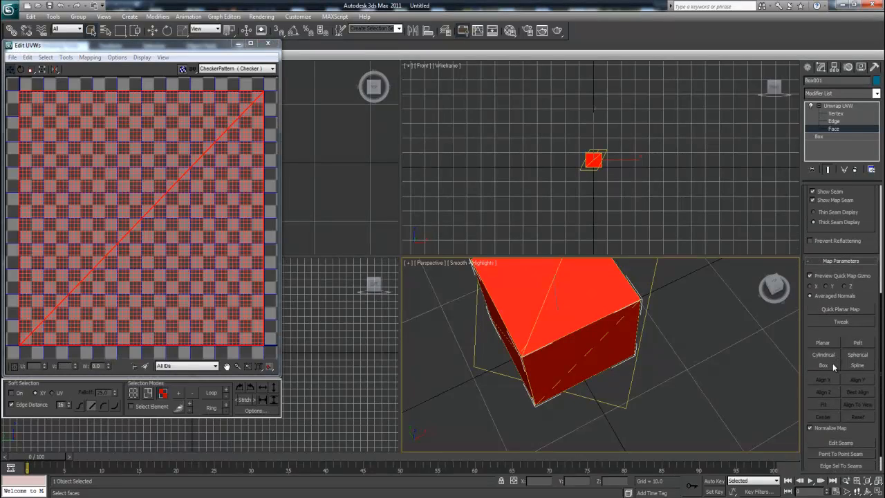
Apply Box mapping to the selected faces and set the UV editor to Freeform mode
{"action": "left_click", "coordinate": [833, 363]}
{"action": "scroll", "coordinate": [168, 293], "scroll_direction": "down", "scroll_amount": 4}
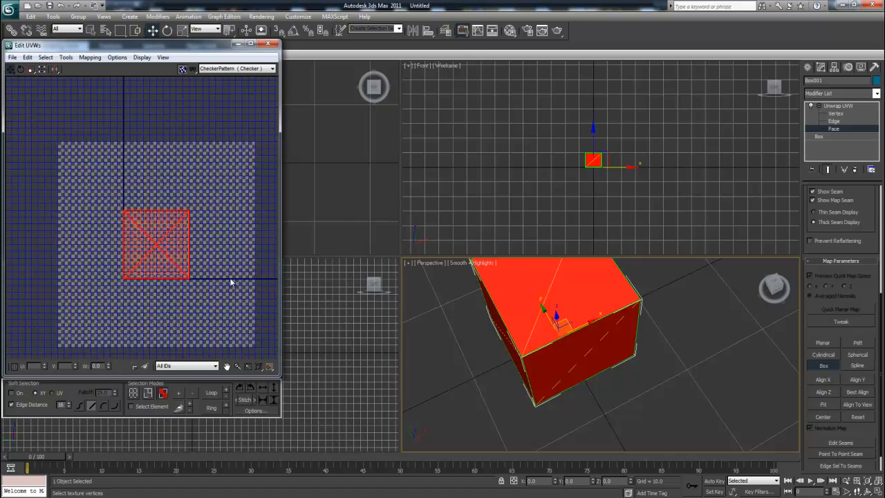
{"action": "scroll", "coordinate": [136, 278], "scroll_direction": "up", "scroll_amount": 3}
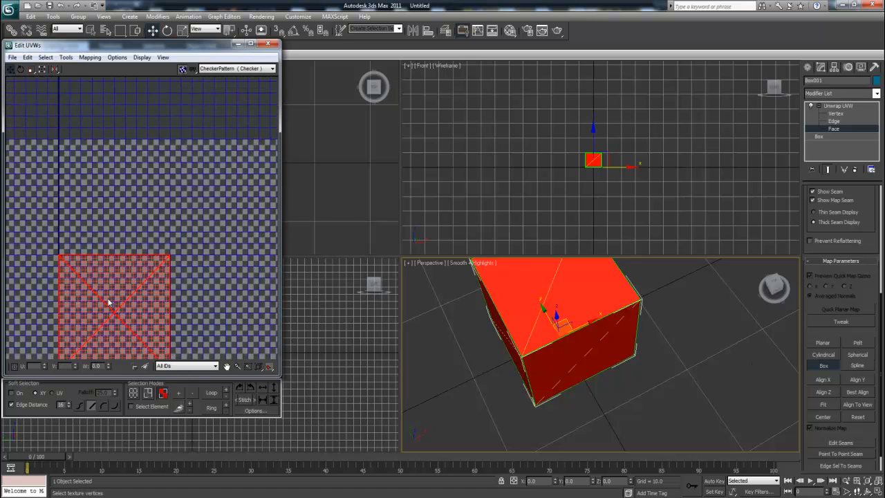
{"action": "middle_click_drag", "start_coordinate": [108, 302], "coordinate": [139, 216]}
{"action": "left_click", "coordinate": [819, 361]}
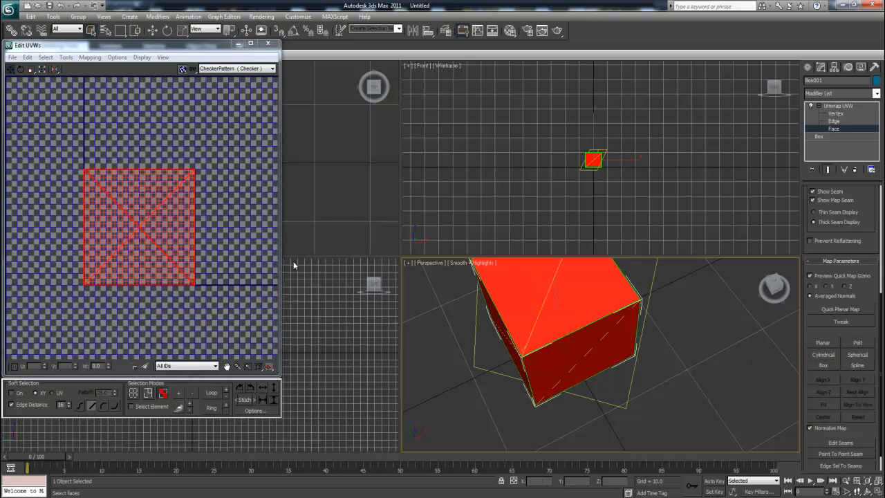
{"action": "scroll", "coordinate": [132, 197], "scroll_direction": "up", "scroll_amount": 1}
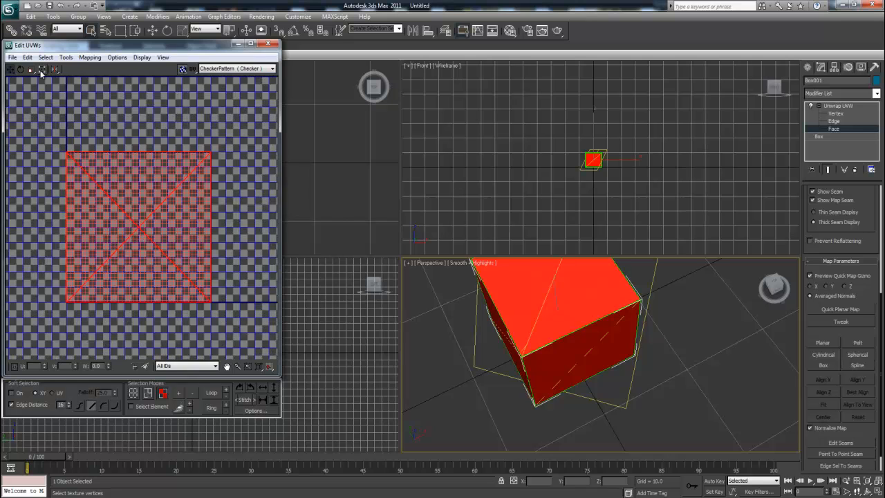
{"action": "left_click", "coordinate": [42, 70]}
{"action": "left_click_drag", "start_coordinate": [212, 156], "coordinate": [134, 233]}
{"action": "left_click_drag", "start_coordinate": [98, 277], "coordinate": [112, 279]}
{"action": "left_click", "coordinate": [116, 211]}
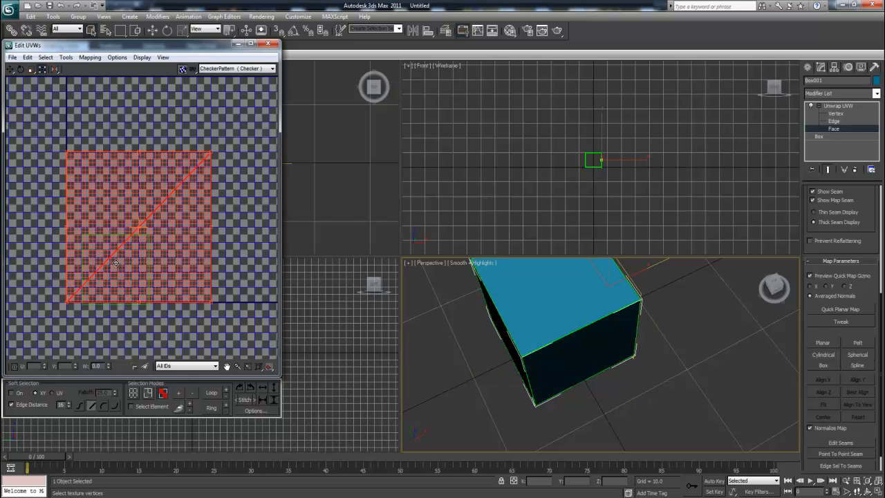
{"action": "key", "text": "ctrl+z"}
{"action": "key", "text": "ctrl+z"}
{"action": "key", "text": "ctrl+z"}
{"action": "key", "text": "ctrl+z"}
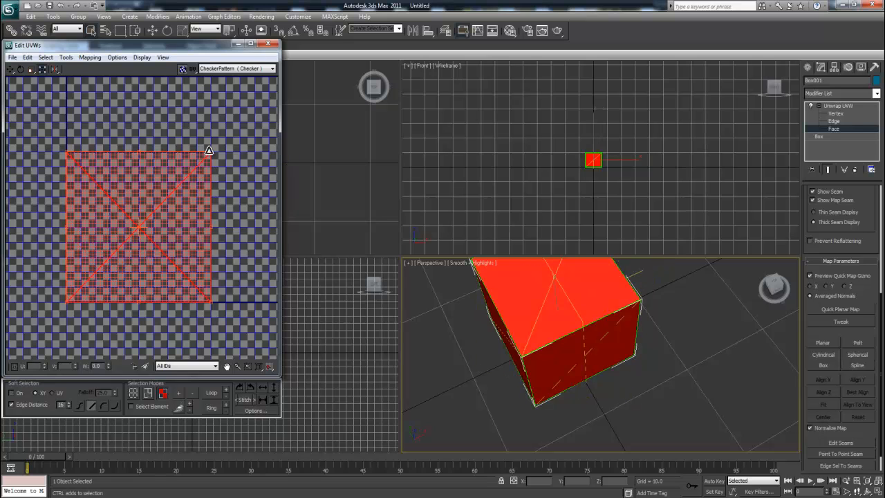
Shrink the overlapping UV faces and separate them into two groups inside the UV square
{"action": "left_click_drag", "start_coordinate": [210, 153], "coordinate": [124, 190]}
{"action": "left_click", "coordinate": [164, 224]}
{"action": "left_click_drag", "start_coordinate": [58, 137], "coordinate": [217, 334]}
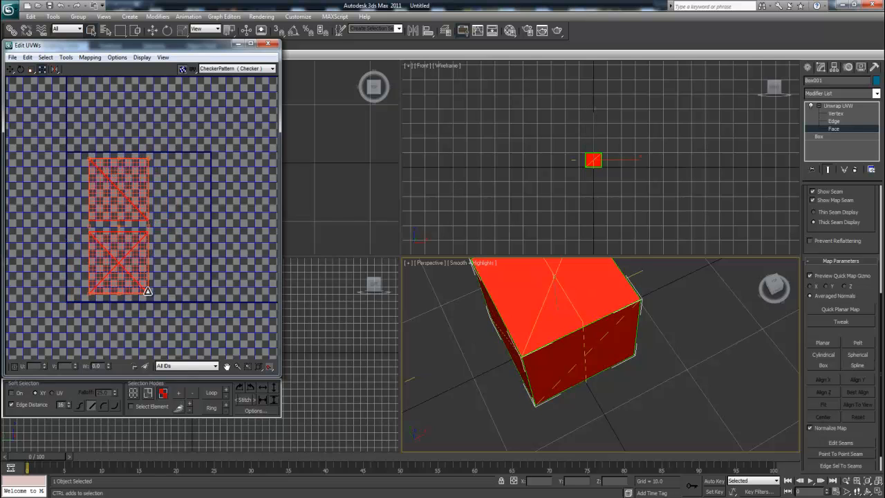
Scale the UV faces down further and spread them out as separate squares inside the UV square
{"action": "left_click_drag", "start_coordinate": [148, 291], "coordinate": [120, 258], "text": "ctrl"}
{"action": "key", "text": "ctrl+z"}
{"action": "key", "text": "ctrl+z"}
{"action": "key", "text": "ctrl+z"}
{"action": "key", "text": "ctrl+z"}
{"action": "key", "text": "ctrl+z"}
{"action": "key", "text": "ctrl+z"}
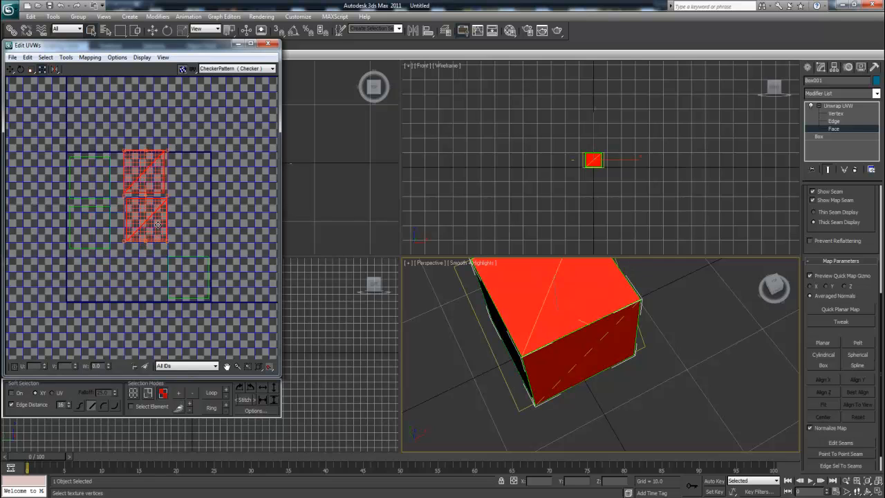
{"action": "key", "text": "ctrl+z"}
{"action": "left_click", "coordinate": [214, 211]}
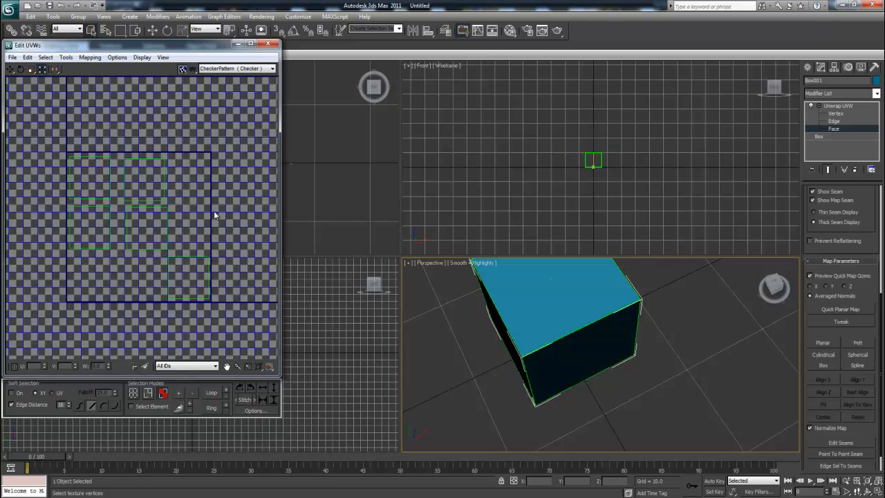
Render the UVW template at a width and height of 256
{"action": "left_click", "coordinate": [91, 58]}
{"action": "mouse_move", "coordinate": [72, 59]}
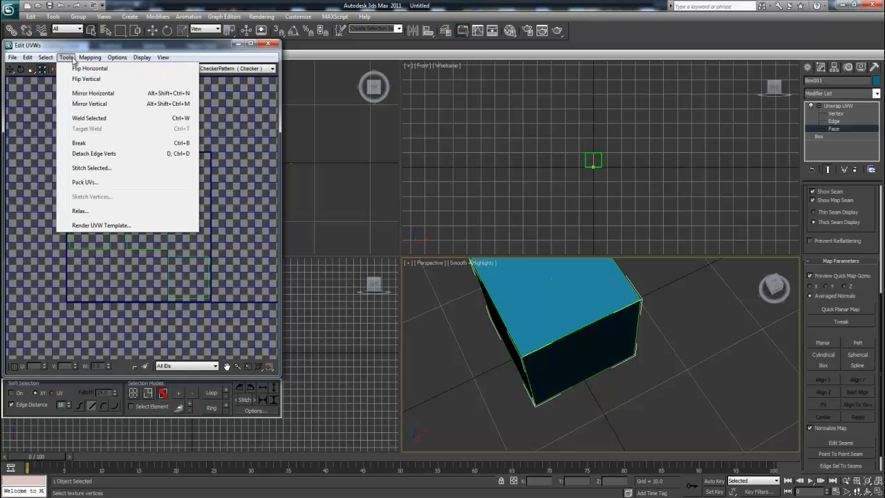
{"action": "left_click", "coordinate": [143, 226]}
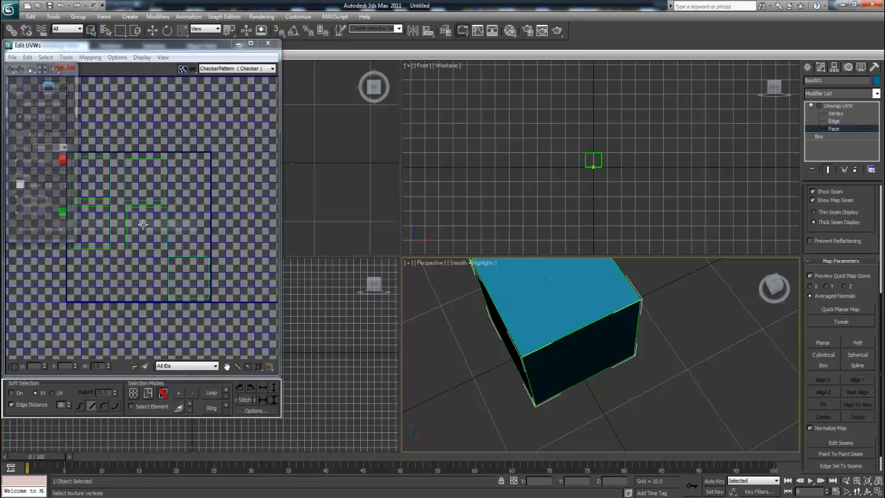
{"action": "left_click_drag", "start_coordinate": [32, 67], "coordinate": [268, 103]}
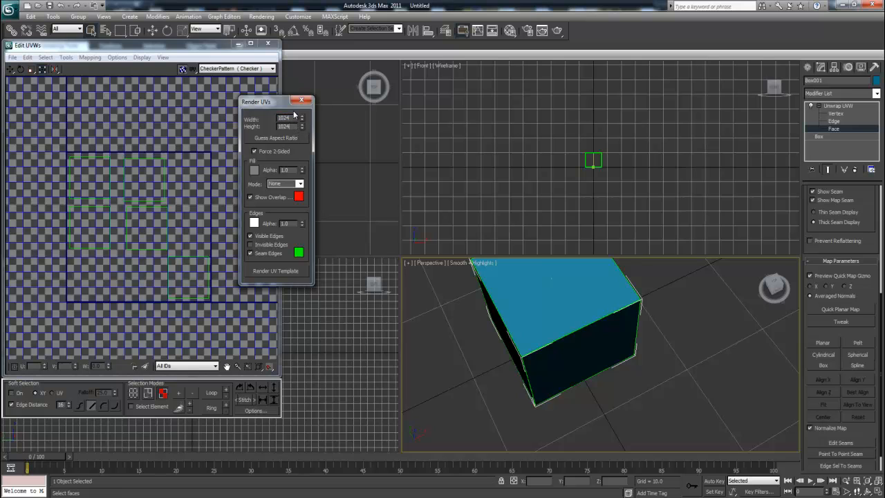
{"action": "double_click", "coordinate": [295, 119]}
{"action": "type", "text": "2"}
{"action": "left_click_drag", "start_coordinate": [294, 127], "coordinate": [236, 125]}
{"action": "type", "text": "256"}
{"action": "left_click", "coordinate": [301, 274]}
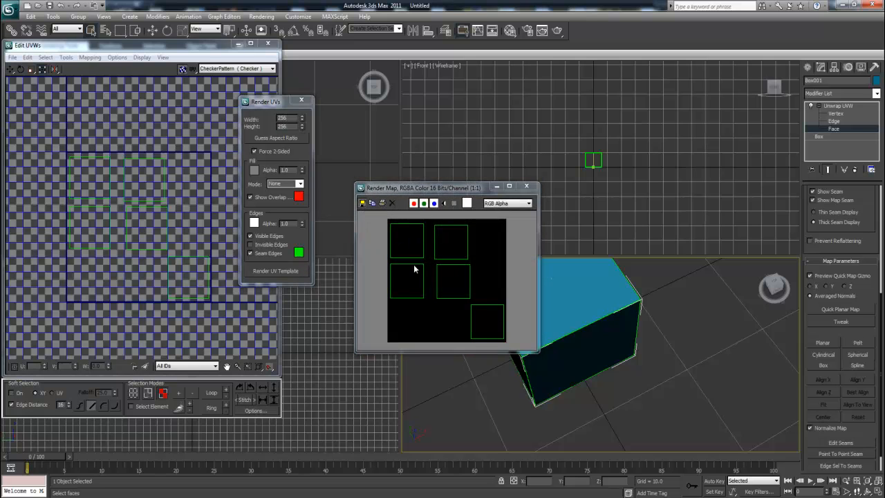
Save the rendered UV template as the PNG file Cube_UVW in the Tutorial Cube folder
{"action": "left_click", "coordinate": [362, 202]}
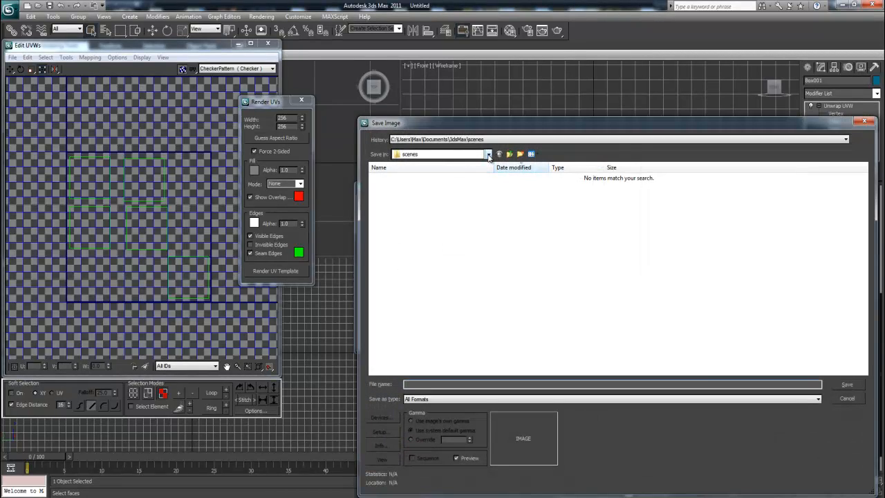
{"action": "left_click_drag", "start_coordinate": [497, 131], "coordinate": [359, 107]}
{"action": "left_click", "coordinate": [301, 160]}
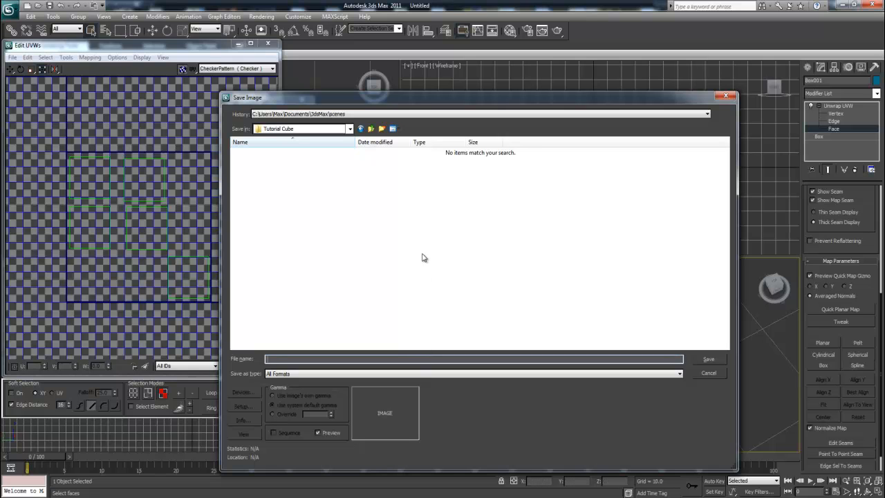
{"action": "left_click", "coordinate": [450, 374]}
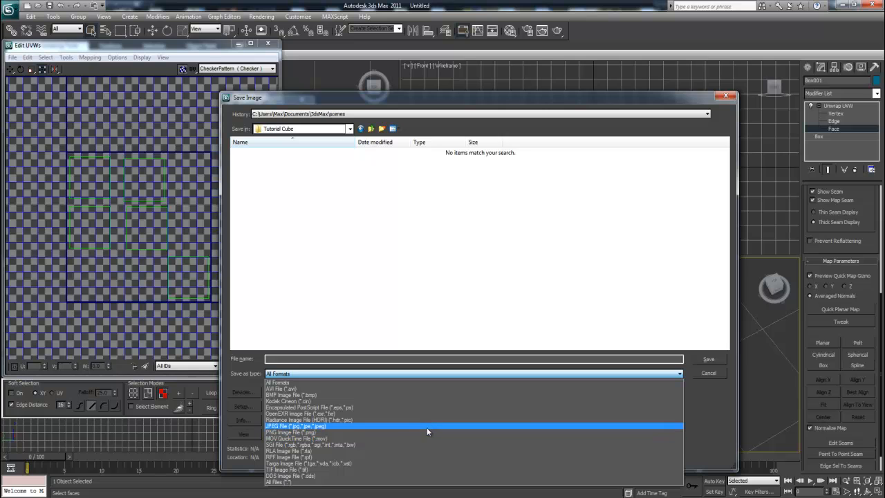
{"action": "left_click", "coordinate": [350, 432]}
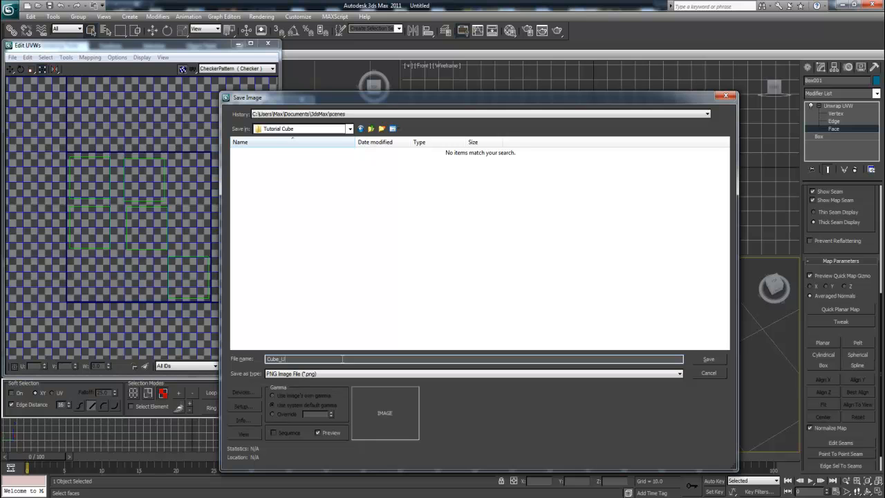
{"action": "left_click", "coordinate": [709, 359]}
Switch to GIMP, open Cube_UVW.png and move the Toolbox clear of the menus
{"action": "left_click", "coordinate": [282, 198]}
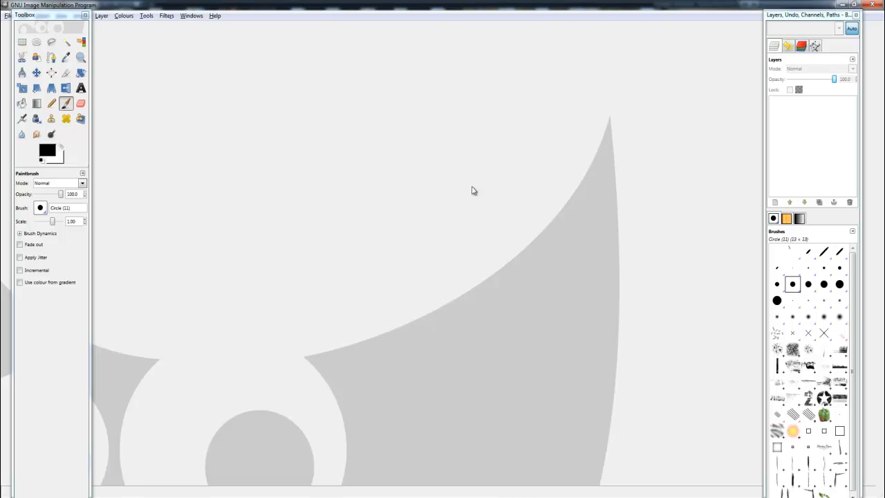
{"action": "mouse_move", "coordinate": [62, 19]}
{"action": "left_mouse_down"}
{"action": "mouse_move", "coordinate": [47, 34]}
{"action": "mouse_move", "coordinate": [78, 32]}
{"action": "mouse_move", "coordinate": [57, 34]}
{"action": "left_mouse_up"}
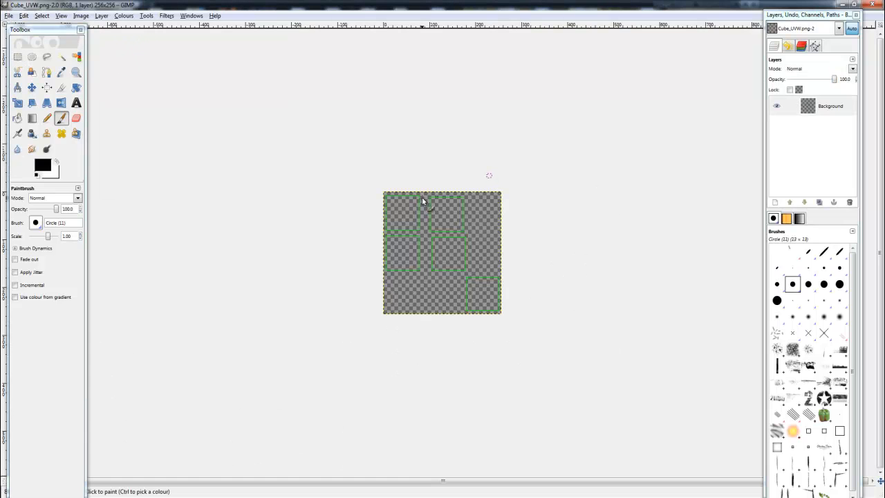
{"action": "scroll", "coordinate": [420, 199], "scroll_direction": "up", "scroll_amount": 2, "text": "ctrl"}
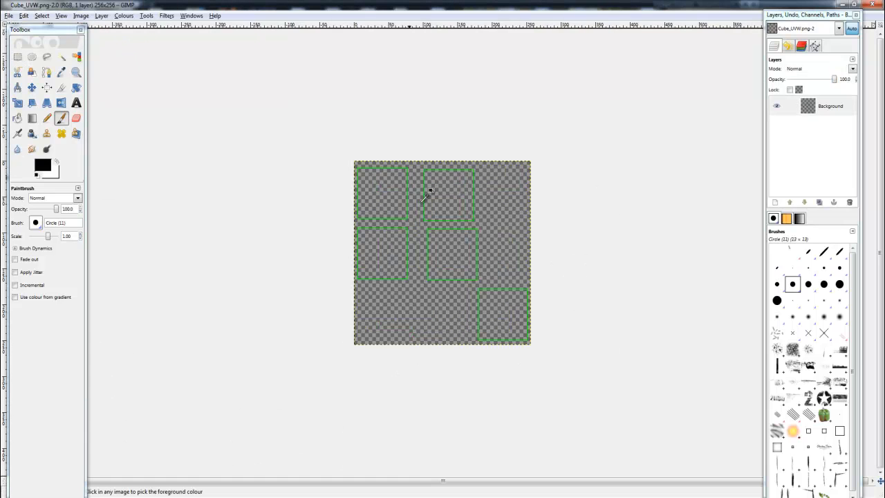
Add a new layer to the UV template and place it beneath the Background layer
{"action": "left_click", "coordinate": [774, 202]}
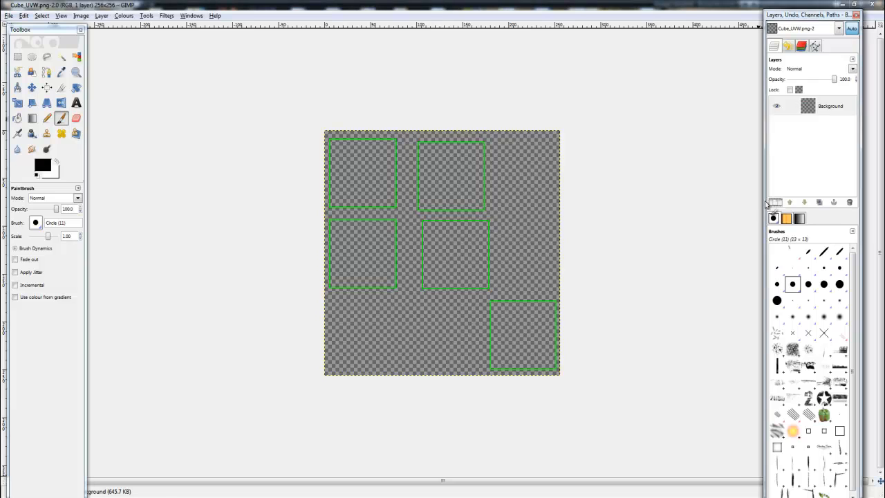
{"action": "left_click", "coordinate": [170, 252]}
{"action": "left_click_drag", "start_coordinate": [813, 110], "coordinate": [819, 136]}
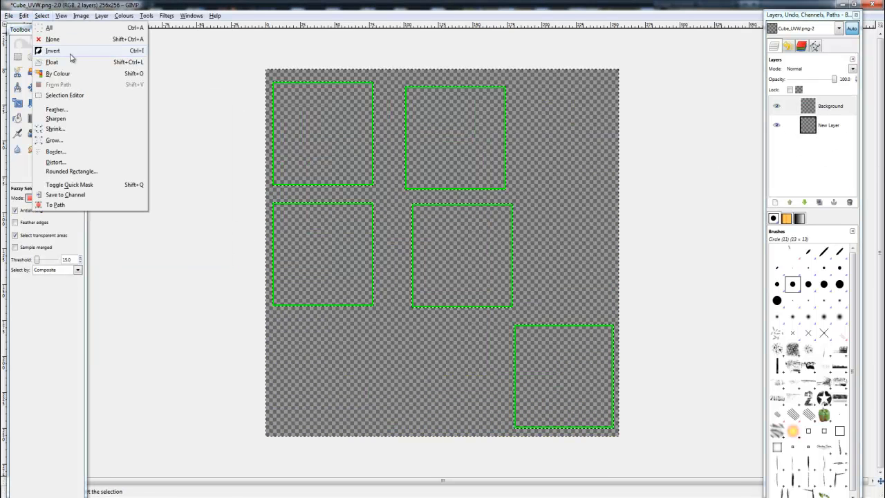
Invert the selection to the five UV squares, bucket-fill them with red on the new layer, and clear the selection
{"action": "left_click", "coordinate": [71, 55]}
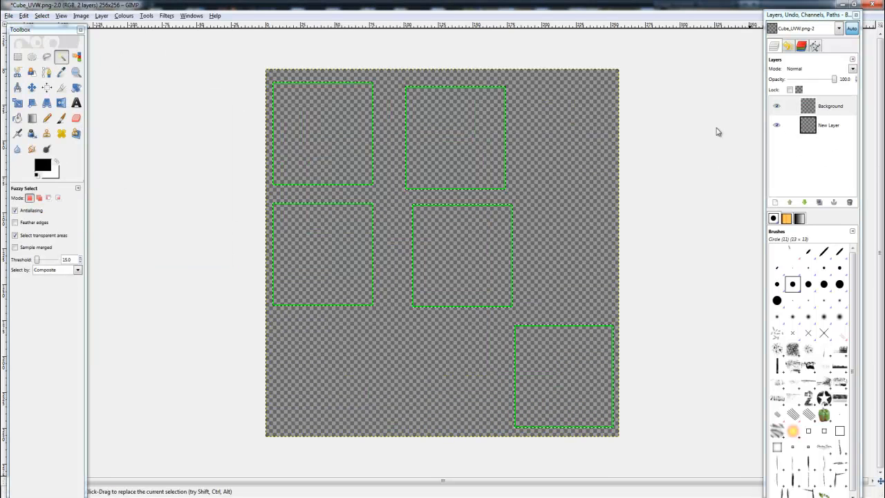
{"action": "left_click", "coordinate": [808, 125]}
{"action": "left_click", "coordinate": [20, 117]}
{"action": "left_click", "coordinate": [46, 167]}
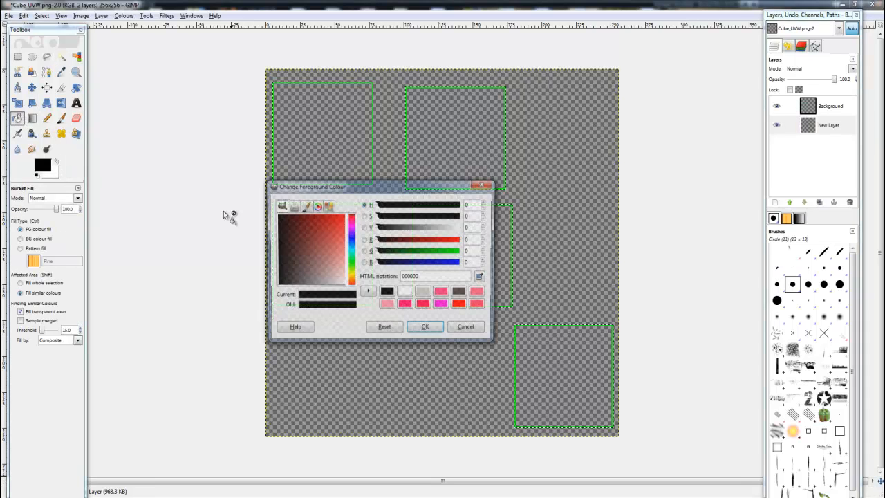
{"action": "left_click_drag", "start_coordinate": [323, 247], "coordinate": [490, 210]}
{"action": "left_click", "coordinate": [426, 329]}
{"action": "left_click", "coordinate": [370, 315]}
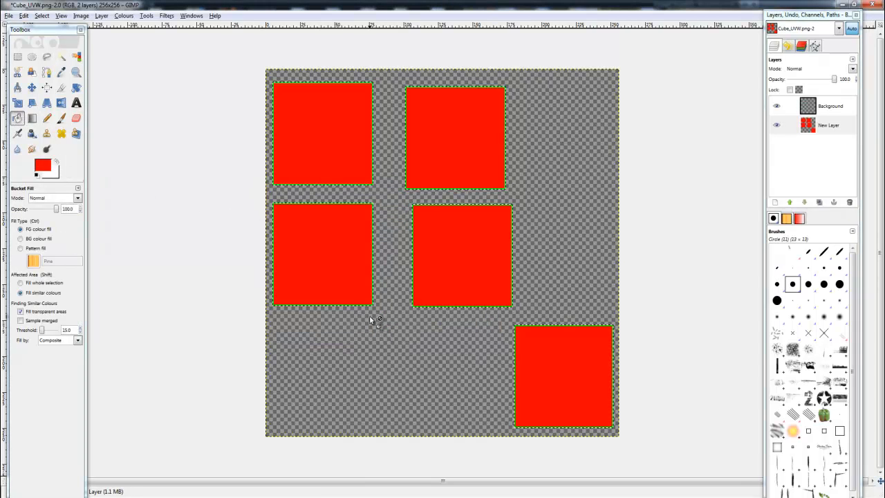
{"action": "left_click", "coordinate": [17, 56]}
{"action": "left_click", "coordinate": [188, 88]}
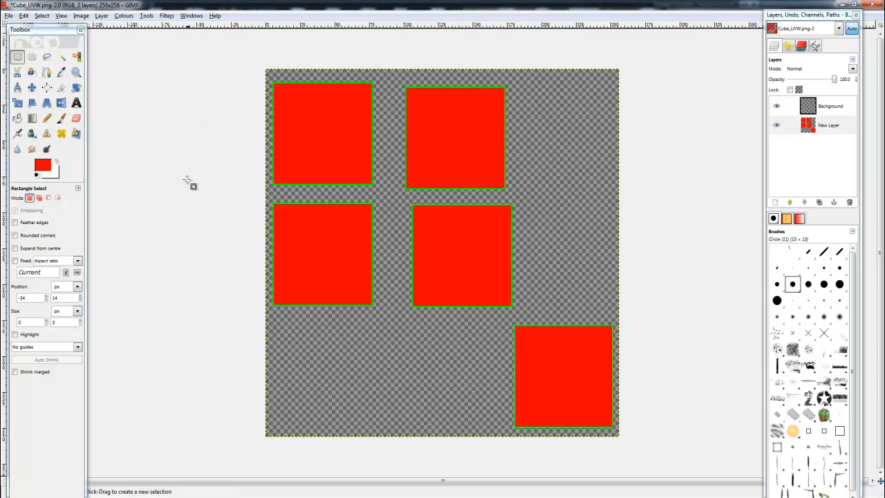
Bucket-fill the upper-right UV square with green (3cff00) on the new layer
{"action": "left_click", "coordinate": [17, 118]}
{"action": "left_click", "coordinate": [43, 166]}
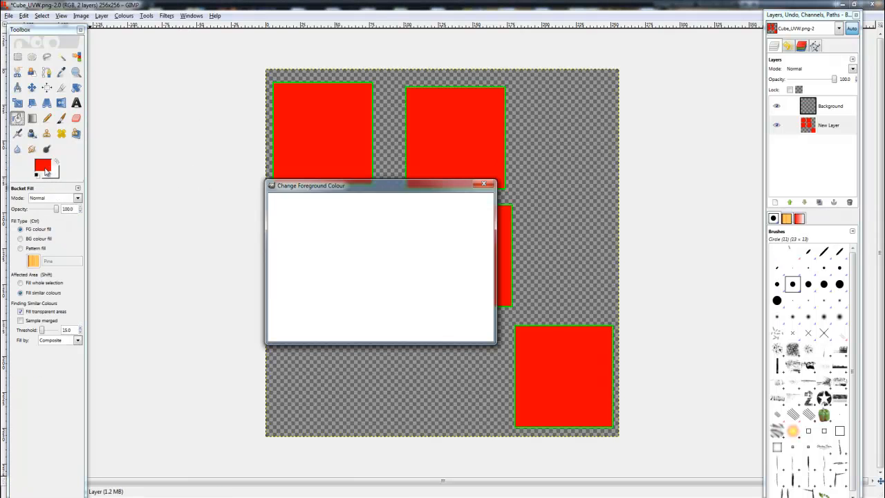
{"action": "left_click", "coordinate": [352, 268]}
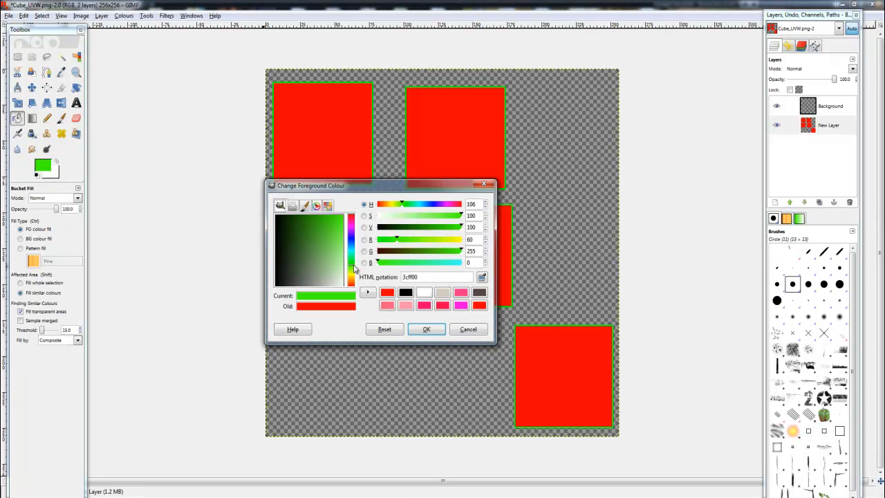
{"action": "left_click", "coordinate": [427, 329]}
{"action": "left_click", "coordinate": [462, 186]}
Bucket-fill the square below the red one with blue (001eff), the one below the green with yellow, and the bottom-right one with cyan
{"action": "left_click", "coordinate": [43, 170]}
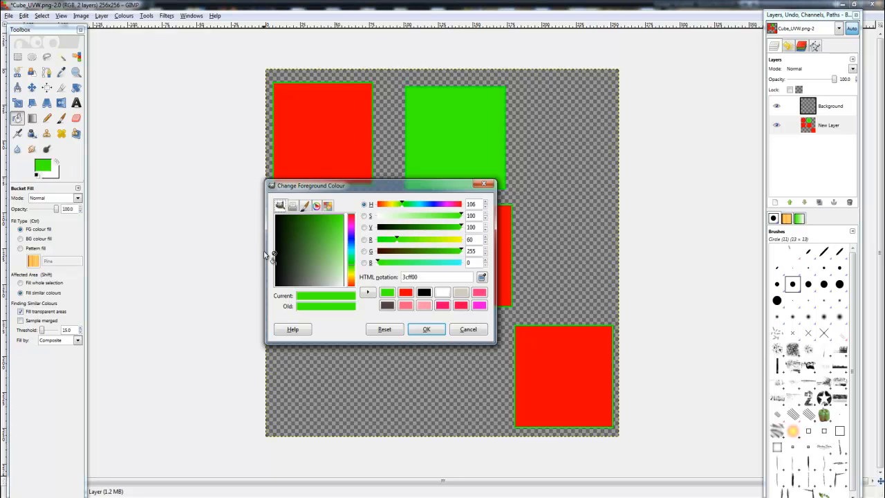
{"action": "left_click", "coordinate": [352, 241]}
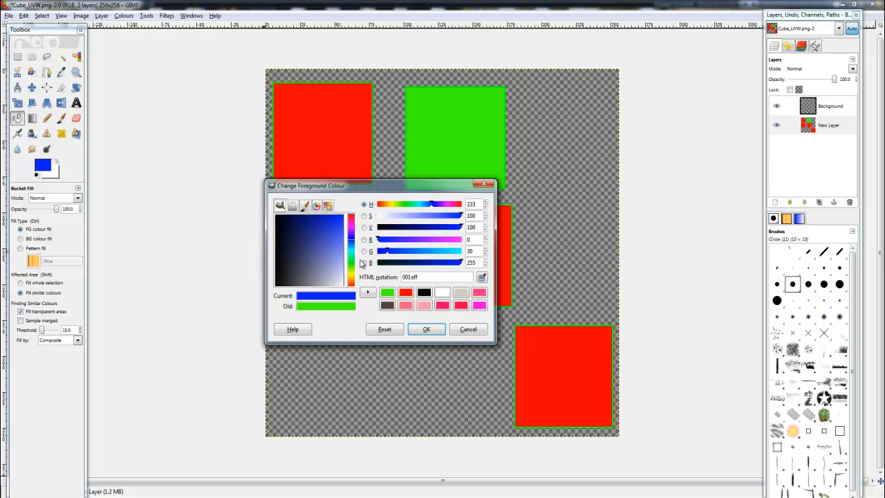
{"action": "left_click", "coordinate": [426, 329]}
{"action": "left_click", "coordinate": [331, 246]}
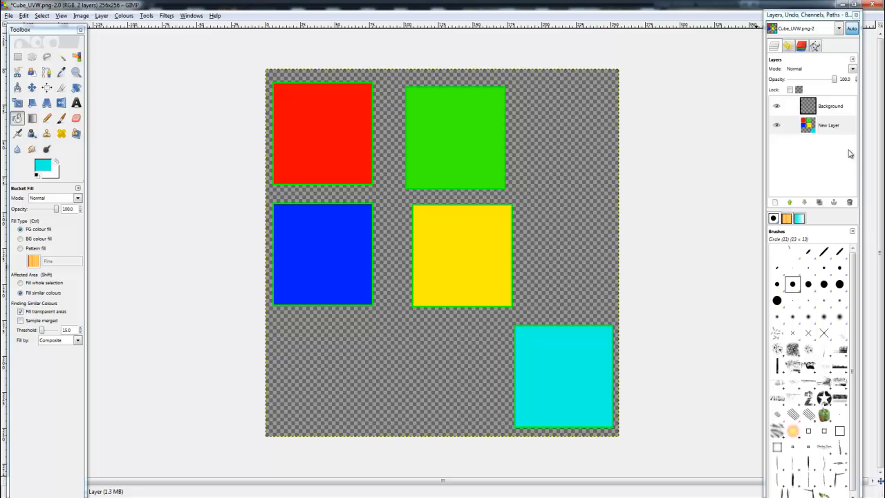
Hide the Background layer and save the image as Cube_UVW_Texture.png in the Tutorial Cube folder with the default PNG options
{"action": "left_click", "coordinate": [822, 104]}
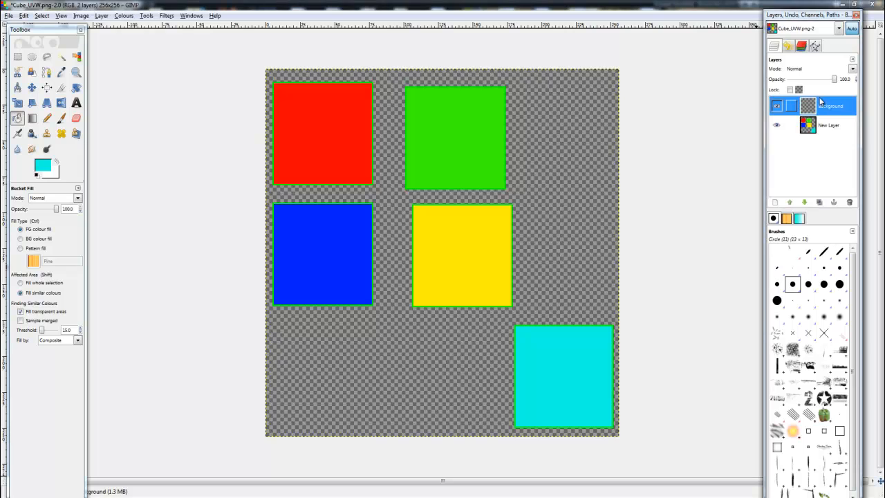
{"action": "left_click", "coordinate": [777, 106]}
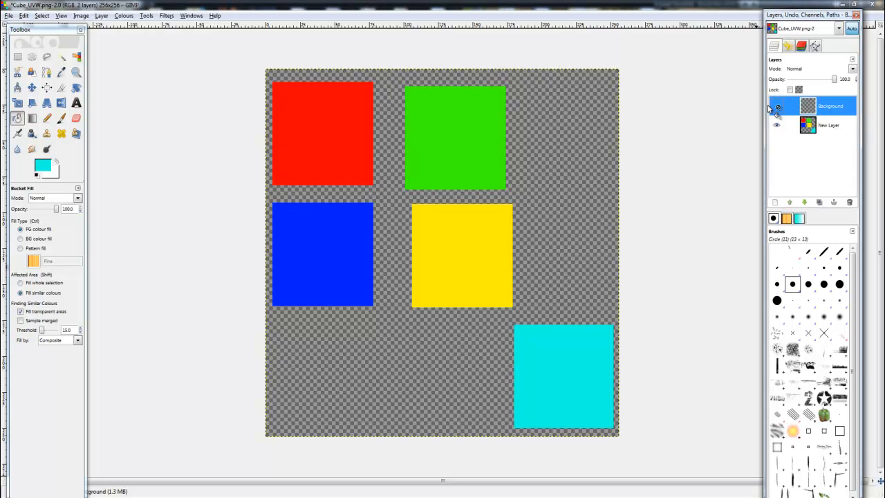
{"action": "left_click", "coordinate": [8, 16]}
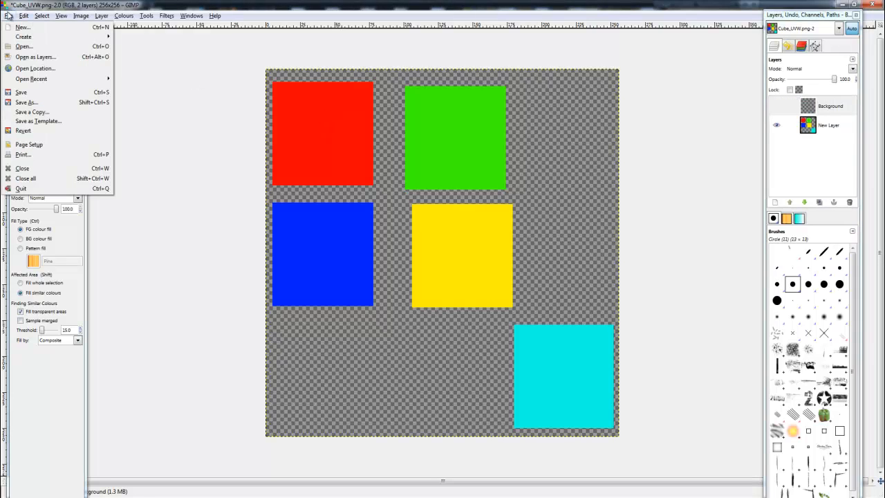
{"action": "left_click", "coordinate": [65, 102]}
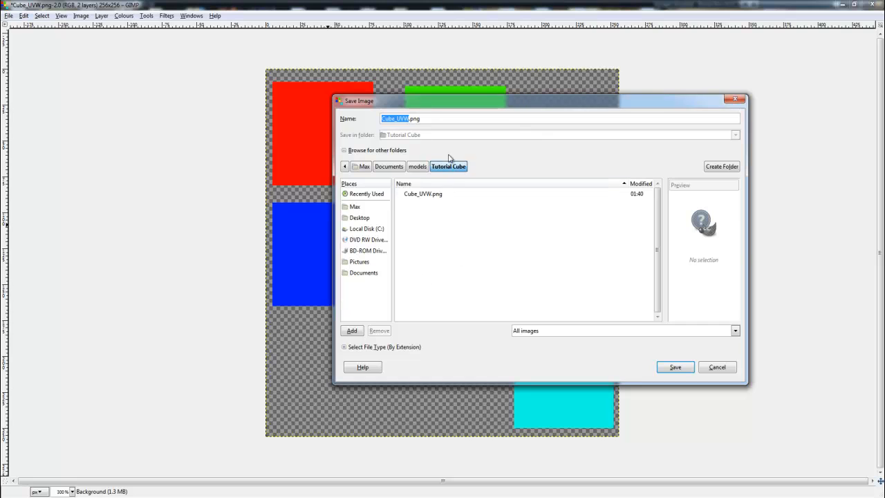
{"action": "left_click", "coordinate": [408, 119]}
{"action": "type", "text": "_Texture"}
{"action": "key", "text": "Return"}
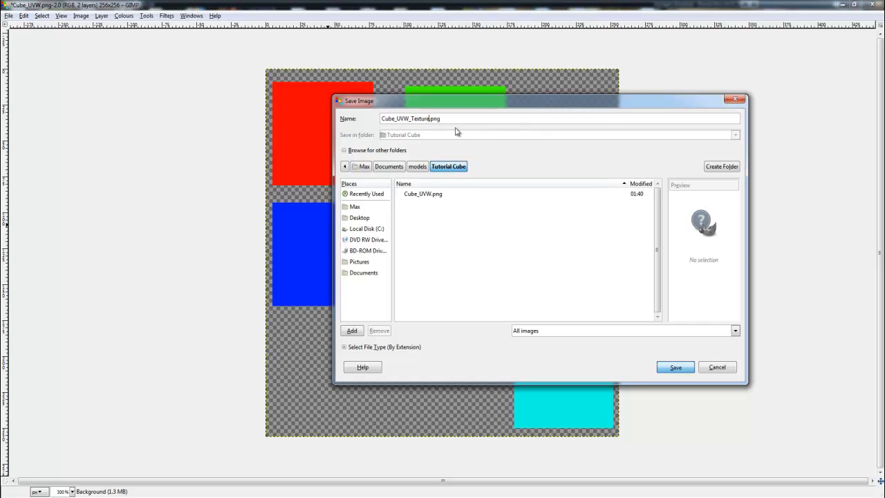
{"action": "key", "text": "Return"}
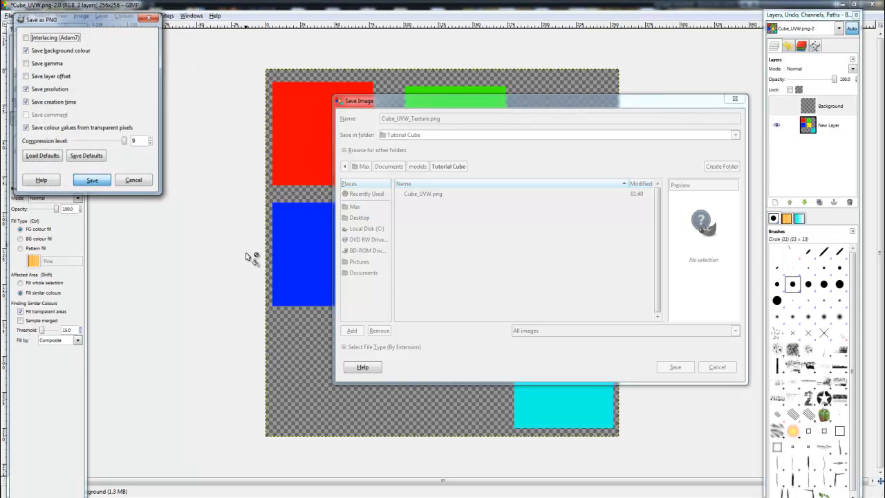
{"action": "key", "text": "Return"}
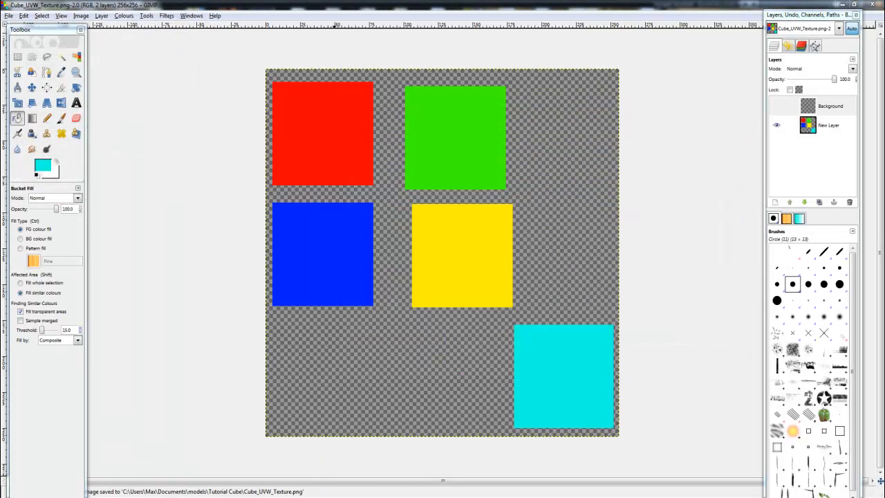
Switch back to 3ds Max and open the Material Editor with the box in view
{"action": "left_click", "coordinate": [342, 494]}
{"action": "middle_click_drag", "start_coordinate": [525, 278], "coordinate": [544, 295]}
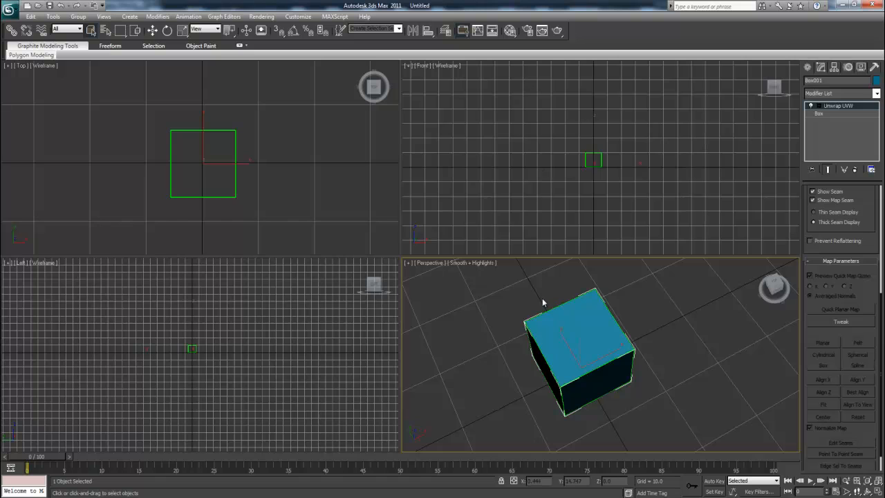
{"action": "middle_click_drag", "start_coordinate": [542, 297], "coordinate": [536, 307]}
{"action": "key", "text": "m"}
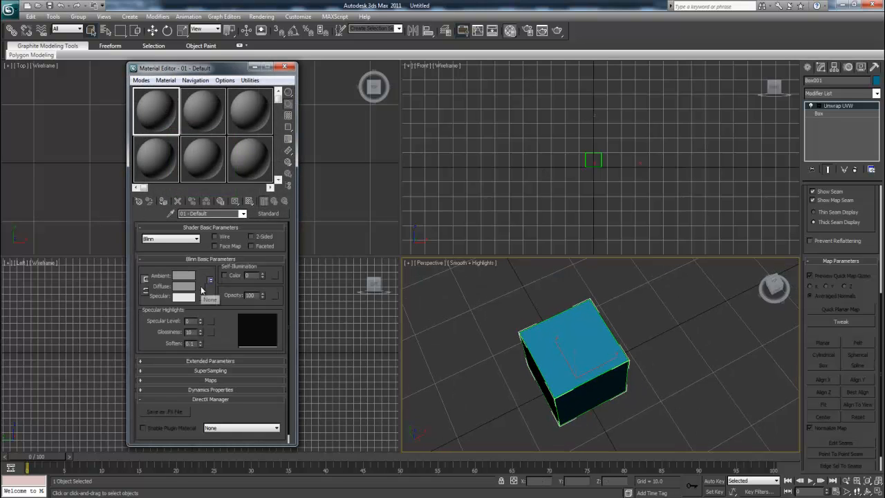
Load Cube_UVW_Texture.png as the Diffuse bitmap of material 01 - Default and show the textured material on the box
{"action": "mouse_move", "coordinate": [202, 286]}
{"action": "left_mouse_down"}
{"action": "mouse_move", "coordinate": [219, 293]}
{"action": "mouse_move", "coordinate": [202, 287]}
{"action": "left_mouse_up"}
{"action": "left_click", "coordinate": [202, 287]}
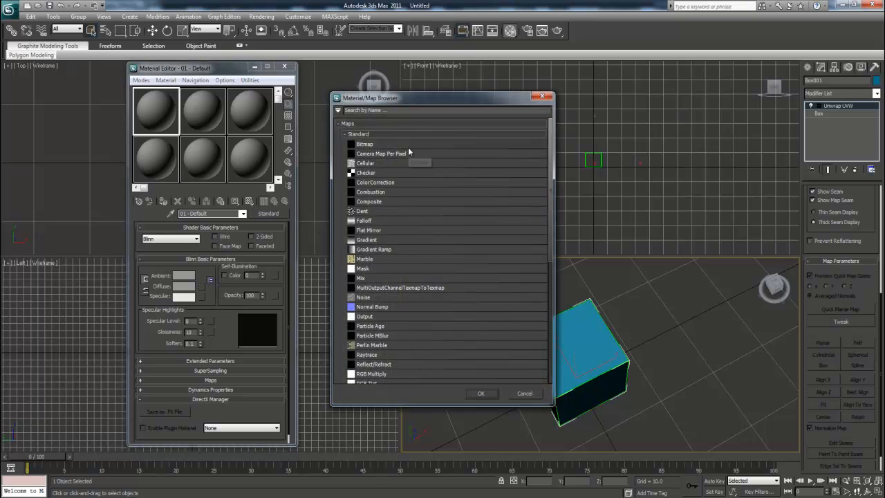
{"action": "double_click", "coordinate": [408, 147]}
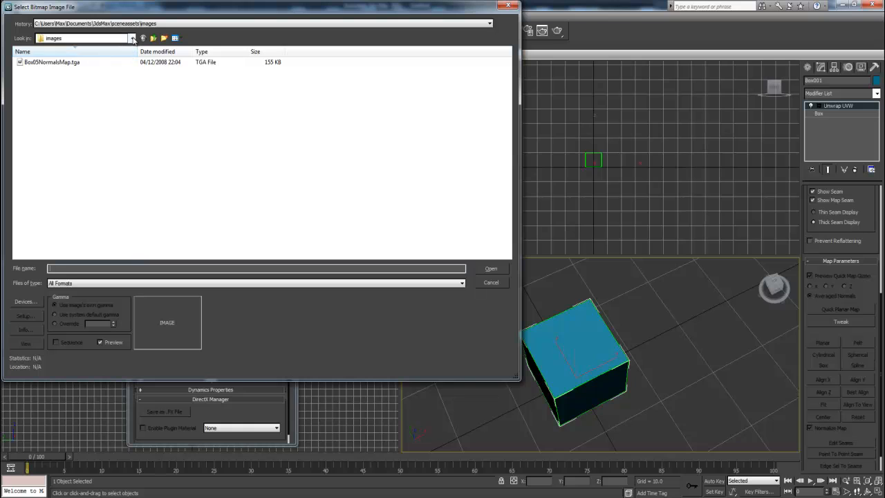
{"action": "left_click", "coordinate": [133, 40]}
{"action": "left_click", "coordinate": [241, 171]}
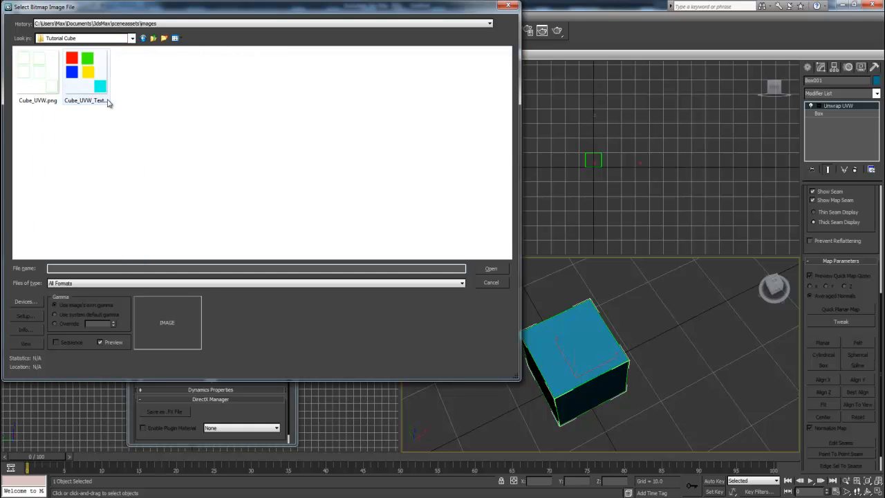
{"action": "double_click", "coordinate": [94, 82]}
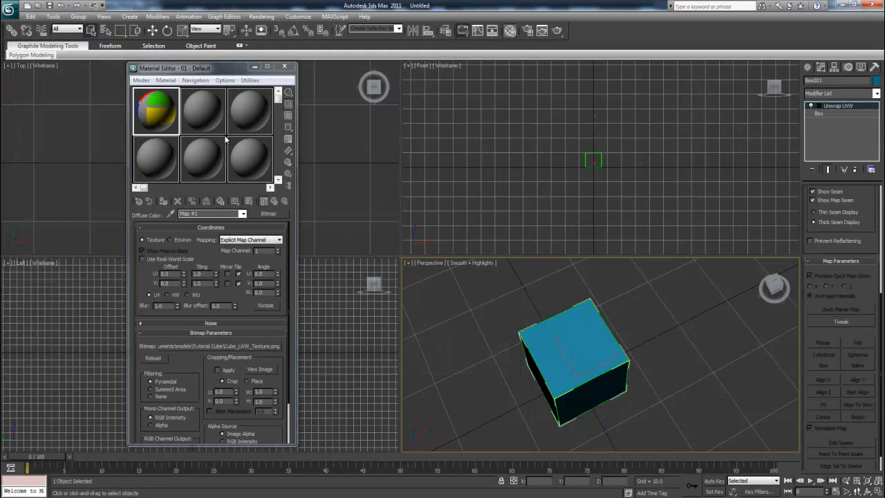
{"action": "left_click", "coordinate": [249, 201]}
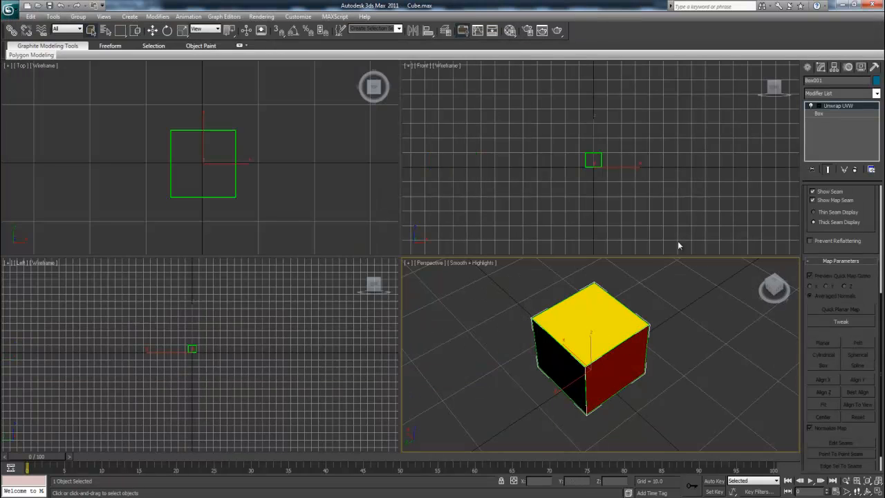
Create a vertical chain of two bones in the Left view, starting at the box's bottom centre with its joint inside the box
{"action": "left_click", "coordinate": [809, 67]}
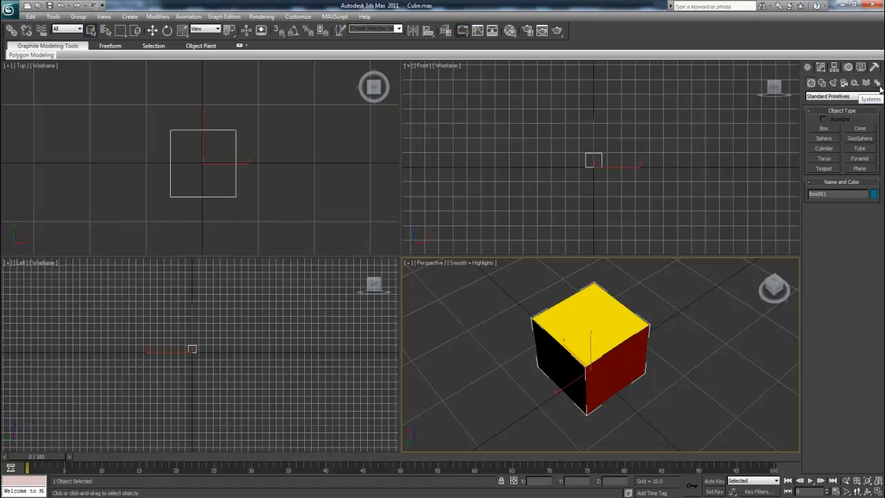
{"action": "left_click", "coordinate": [877, 83]}
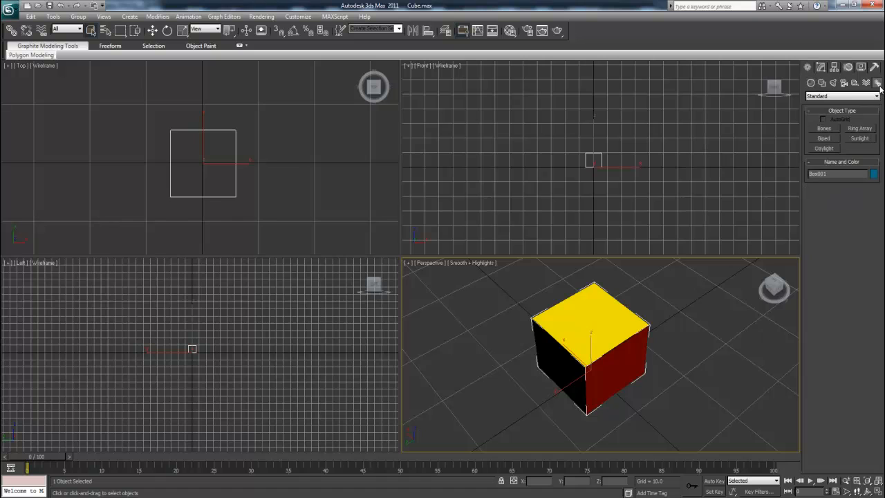
{"action": "left_click", "coordinate": [824, 129]}
{"action": "middle_click_drag", "start_coordinate": [185, 178], "coordinate": [170, 153]}
{"action": "middle_click_drag", "start_coordinate": [204, 380], "coordinate": [204, 381]}
{"action": "scroll", "coordinate": [204, 380], "scroll_direction": "up", "scroll_amount": 10}
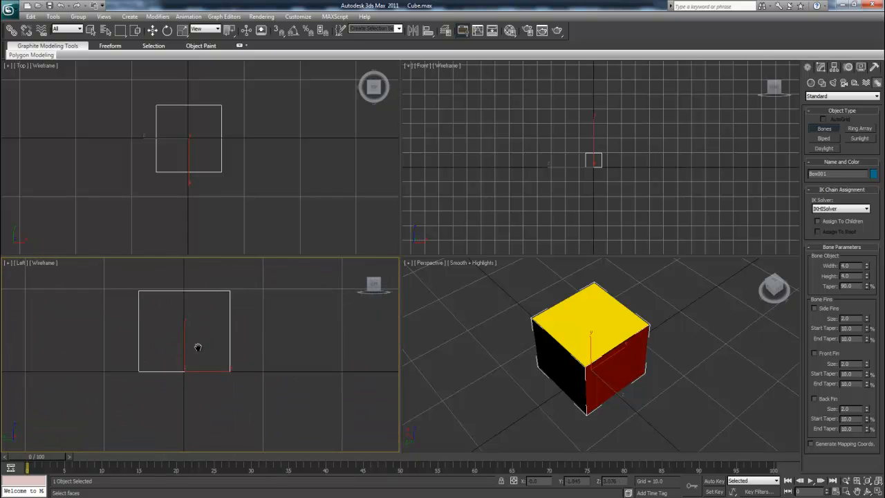
{"action": "scroll", "coordinate": [191, 387], "scroll_direction": "up", "scroll_amount": 3}
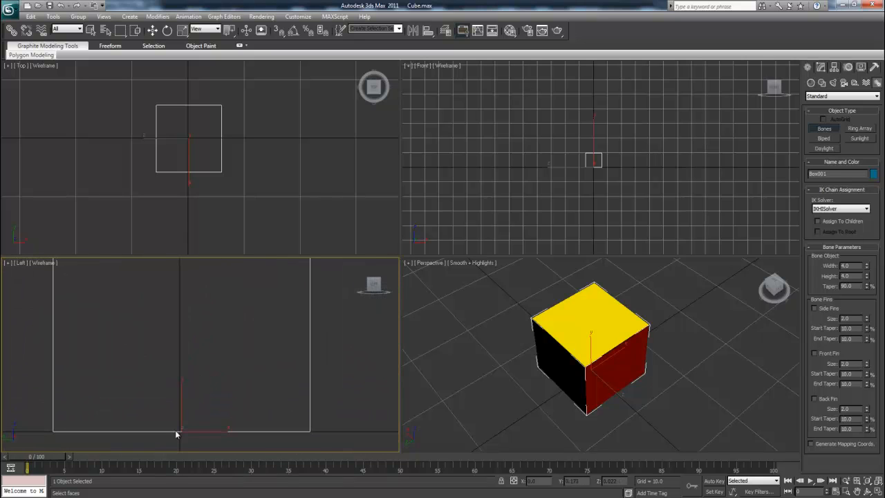
{"action": "left_click", "coordinate": [179, 430]}
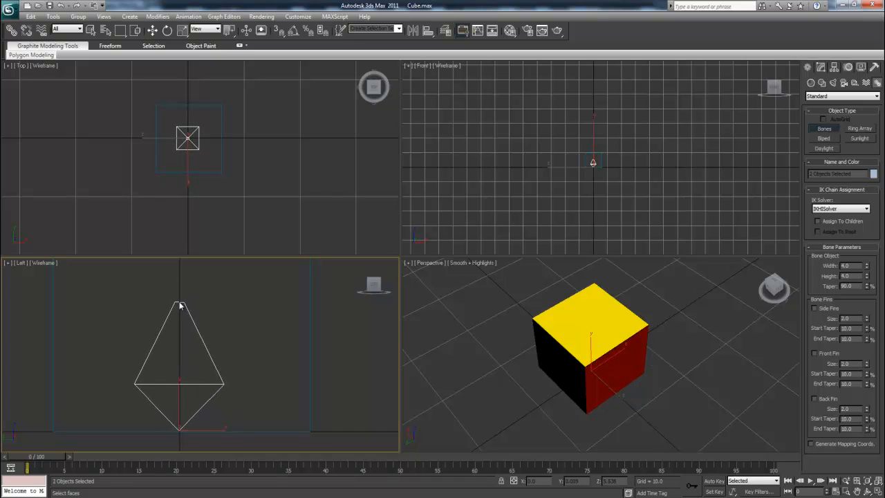
{"action": "left_click", "coordinate": [180, 300]}
{"action": "right_click", "coordinate": [264, 309]}
{"action": "scroll", "coordinate": [325, 361], "scroll_direction": "down", "scroll_amount": 5}
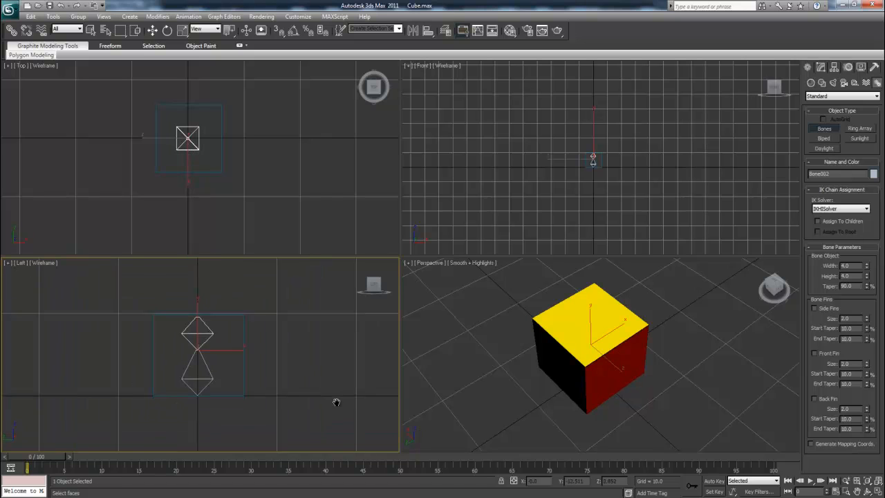
{"action": "scroll", "coordinate": [278, 340], "scroll_direction": "up", "scroll_amount": 5}
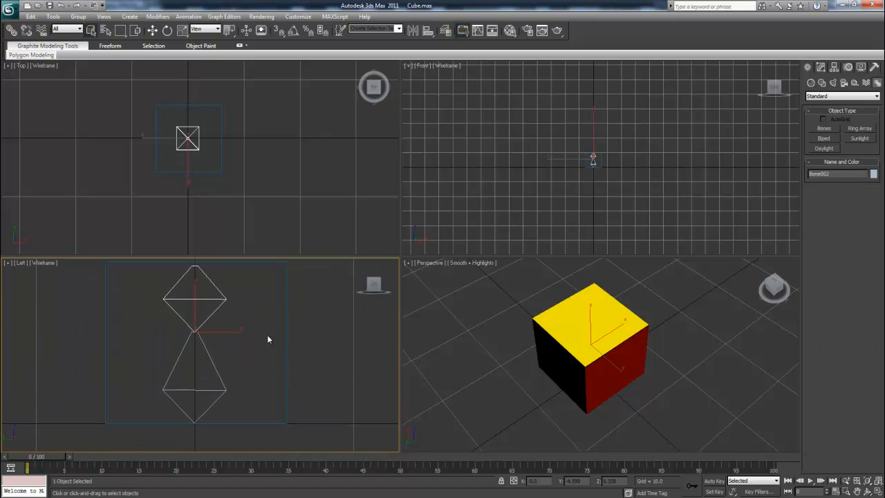
{"action": "left_click_drag", "start_coordinate": [343, 342], "coordinate": [340, 358]}
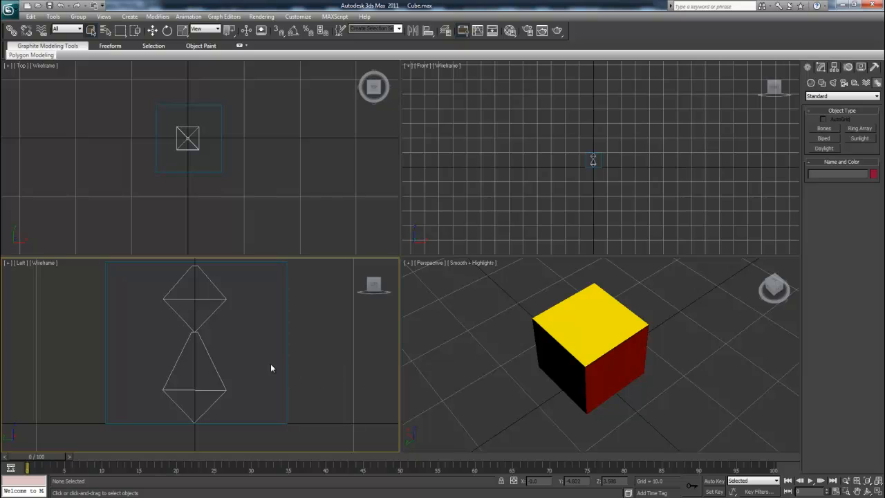
Select the box and apply the Physique modifier to it above Unwrap UVW
{"action": "middle_click_drag", "start_coordinate": [280, 326], "coordinate": [235, 399]}
{"action": "left_click", "coordinate": [224, 379]}
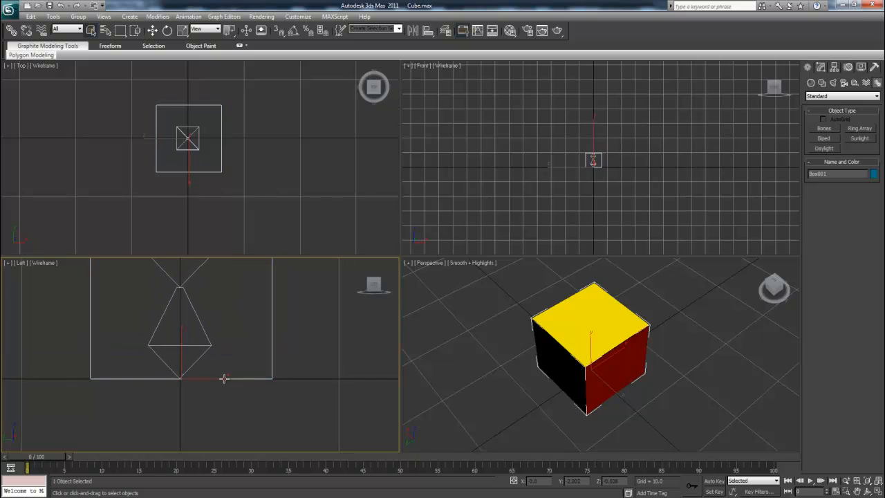
{"action": "left_click", "coordinate": [334, 364]}
{"action": "scroll", "coordinate": [299, 379], "scroll_direction": "down", "scroll_amount": 3}
{"action": "left_click", "coordinate": [221, 355]}
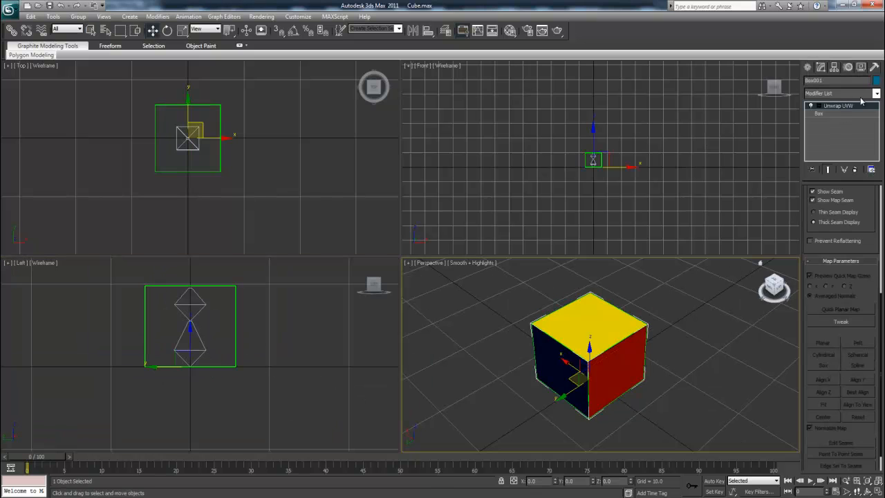
{"action": "left_click", "coordinate": [877, 95]}
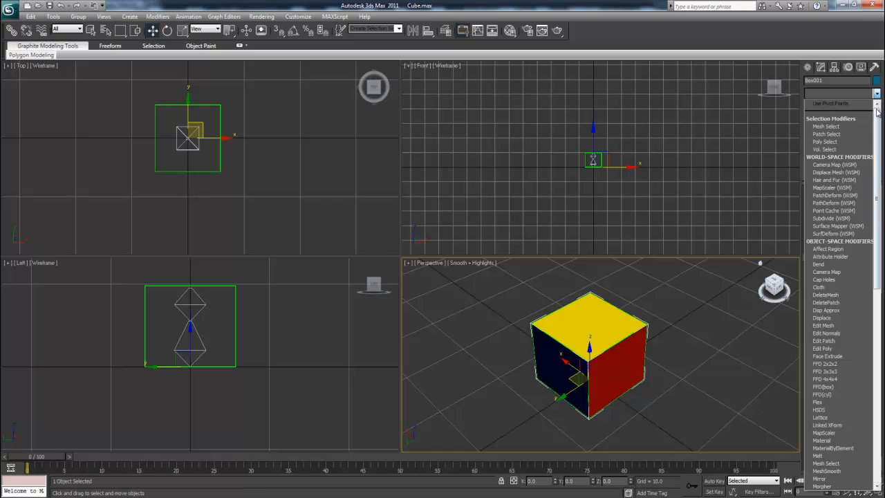
{"action": "left_click_drag", "start_coordinate": [878, 116], "coordinate": [879, 226]}
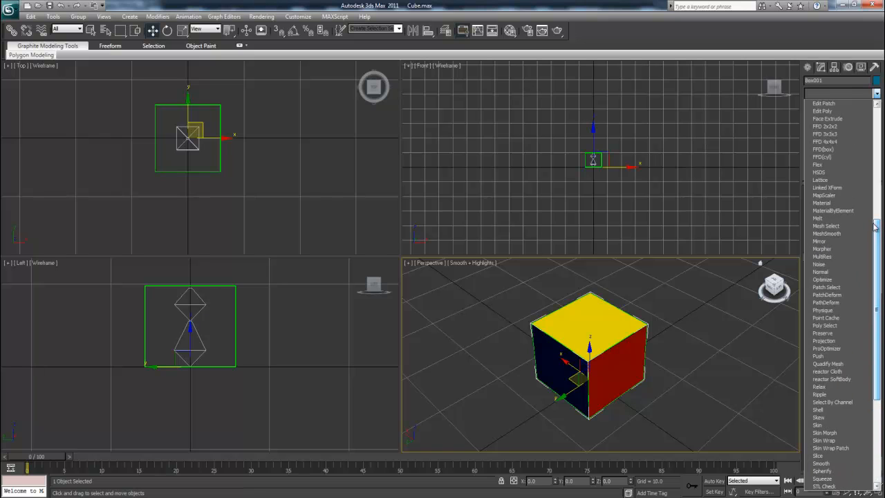
{"action": "left_click", "coordinate": [845, 310]}
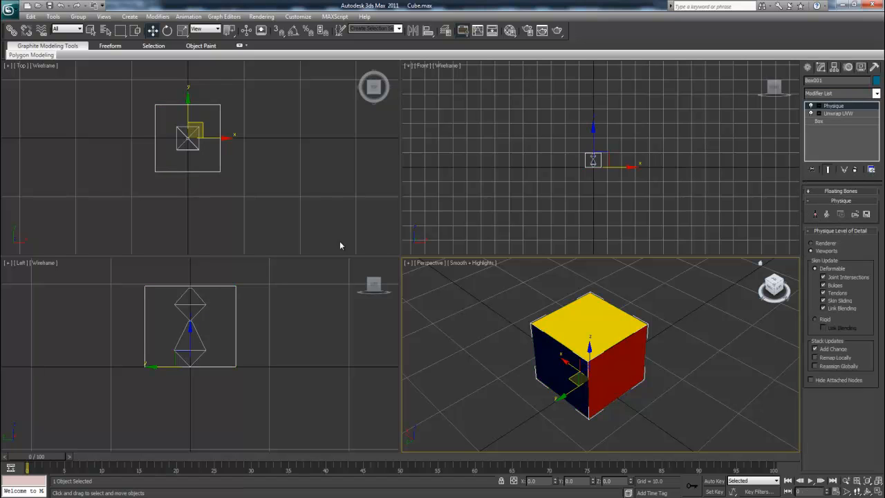
Attach the box's Physique modifier to the lower bone and initialize it with No Blending between links
{"action": "scroll", "coordinate": [222, 301], "scroll_direction": "up", "scroll_amount": 5}
{"action": "scroll", "coordinate": [261, 333], "scroll_direction": "up", "scroll_amount": 1}
{"action": "scroll", "coordinate": [253, 377], "scroll_direction": "down", "scroll_amount": 2}
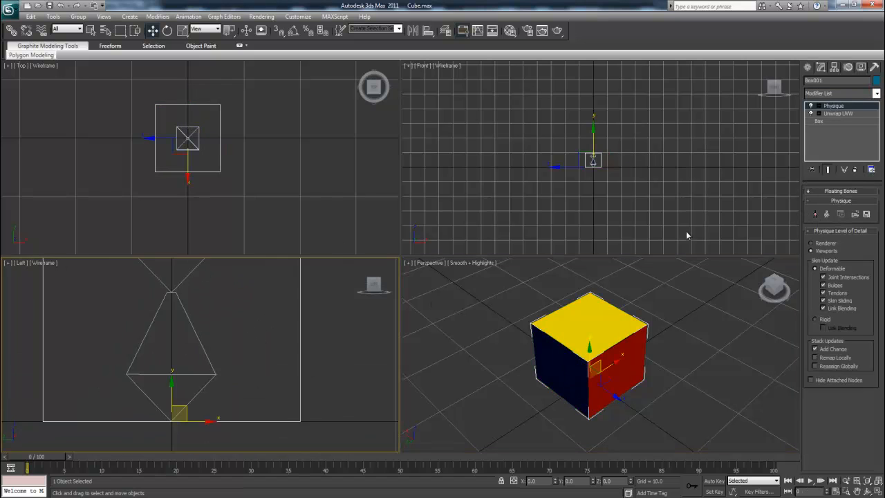
{"action": "left_click", "coordinate": [816, 214]}
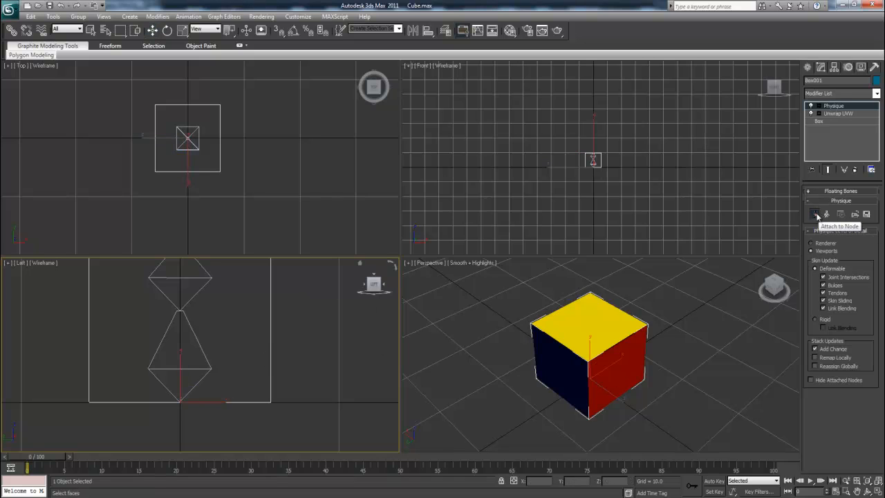
{"action": "left_click", "coordinate": [183, 366]}
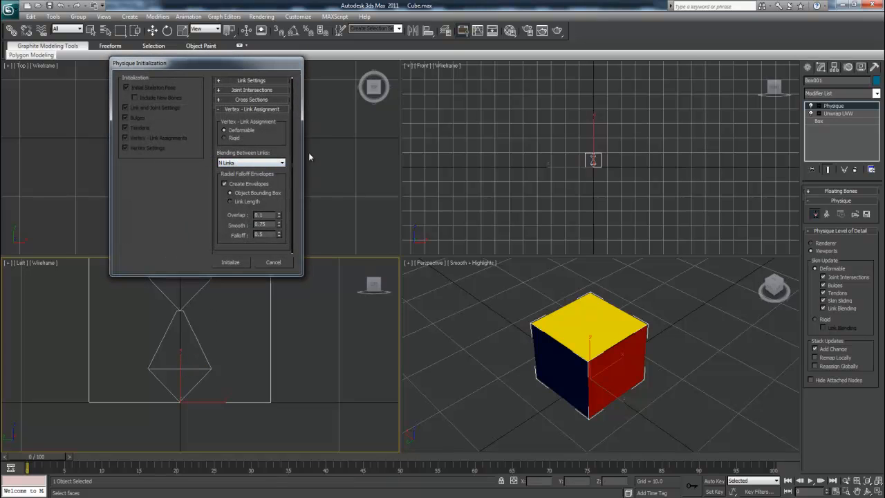
{"action": "left_click", "coordinate": [281, 163]}
{"action": "left_click", "coordinate": [267, 178]}
{"action": "left_click", "coordinate": [238, 266]}
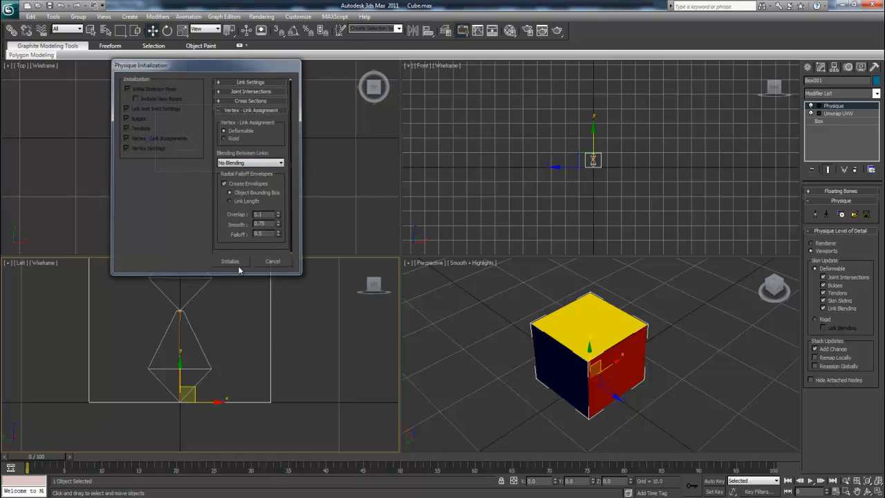
{"action": "left_click", "coordinate": [289, 307]}
{"action": "middle_click_drag", "start_coordinate": [289, 308], "coordinate": [309, 369]}
{"action": "scroll", "coordinate": [309, 369], "scroll_direction": "down", "scroll_amount": 2}
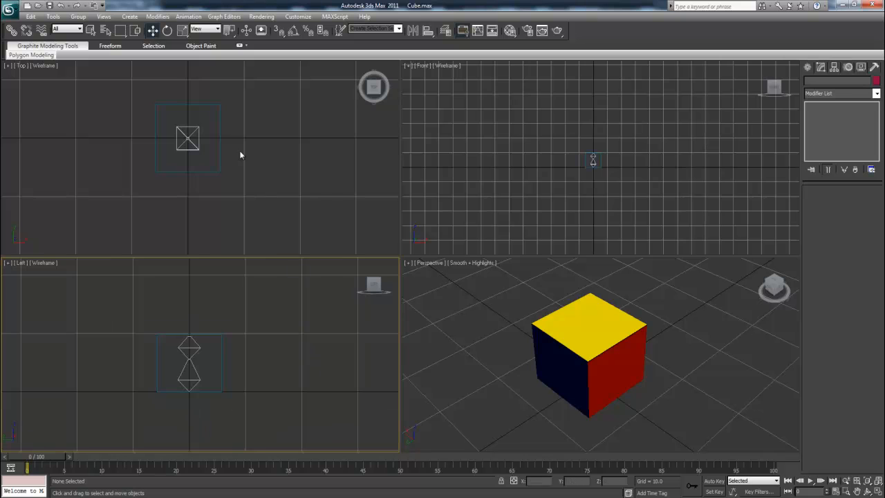
{"action": "scroll", "coordinate": [212, 359], "scroll_direction": "up", "scroll_amount": 2}
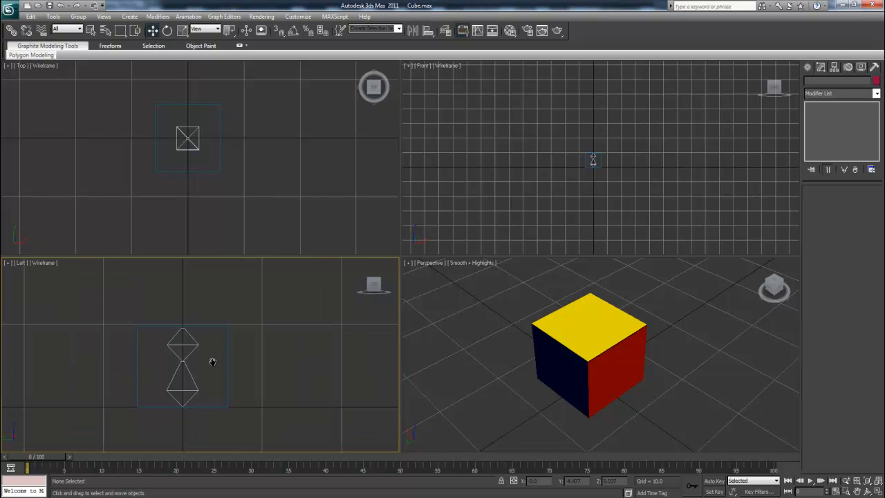
{"action": "left_click", "coordinate": [174, 388]}
{"action": "left_click_drag", "start_coordinate": [191, 396], "coordinate": [244, 335]}
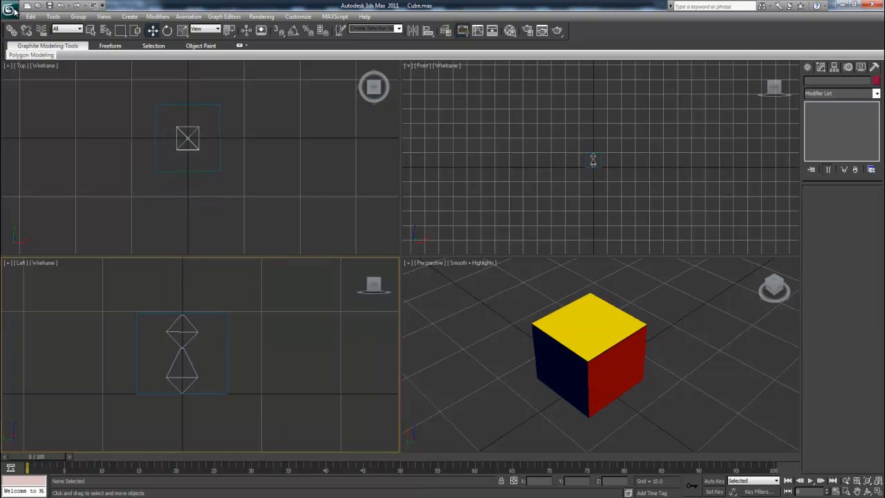
Save the scene and create a folder named Compile inside the Tutorial Cube folder in Windows Explorer
{"action": "left_click", "coordinate": [10, 9]}
{"action": "left_click", "coordinate": [27, 95]}
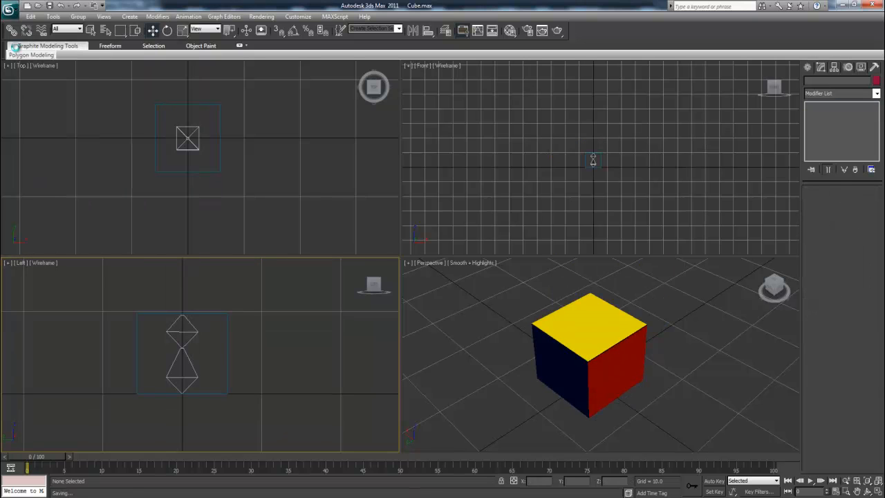
{"action": "left_click", "coordinate": [307, 497]}
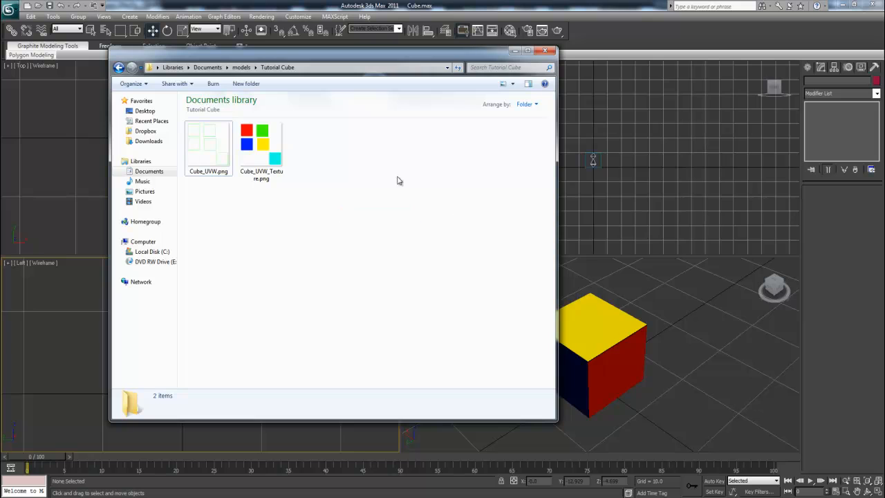
{"action": "right_click", "coordinate": [397, 180]}
{"action": "mouse_move", "coordinate": [470, 316]}
{"action": "left_click", "coordinate": [526, 316]}
{"action": "type", "text": "Compile"}
{"action": "key", "text": "Return"}
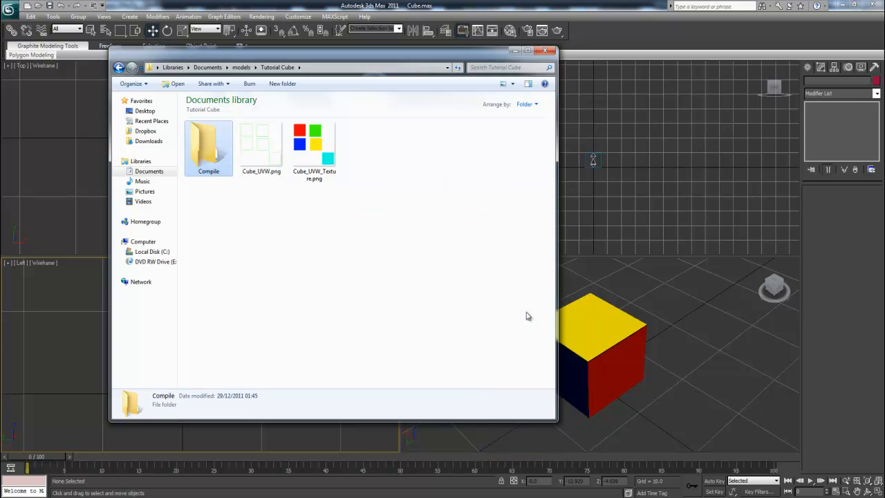
{"action": "left_click", "coordinate": [545, 51]}
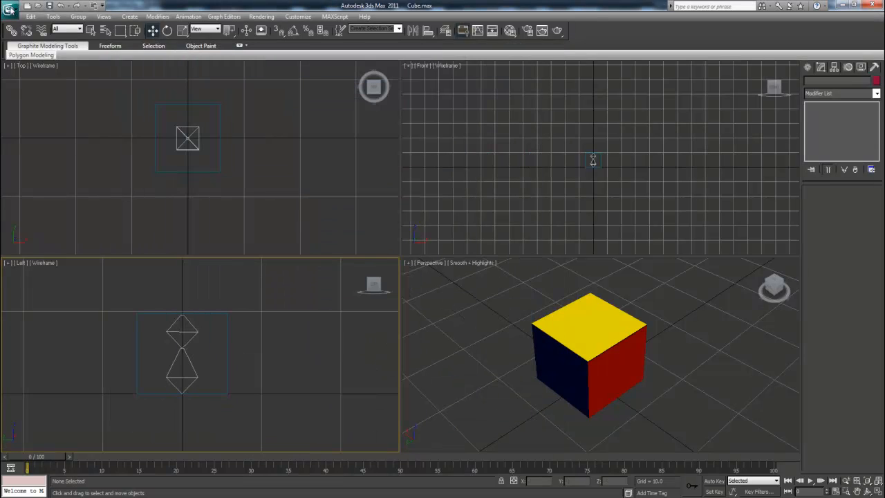
Export the scene to the Compile folder as reference.SMD in Source SMD format, using the Export reference SMD option
{"action": "left_click", "coordinate": [10, 8]}
{"action": "left_click", "coordinate": [28, 132]}
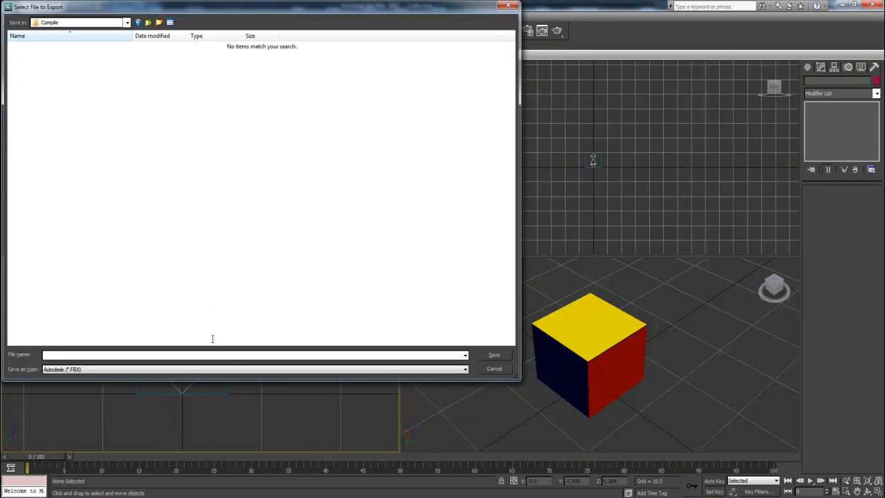
{"action": "left_click", "coordinate": [232, 371]}
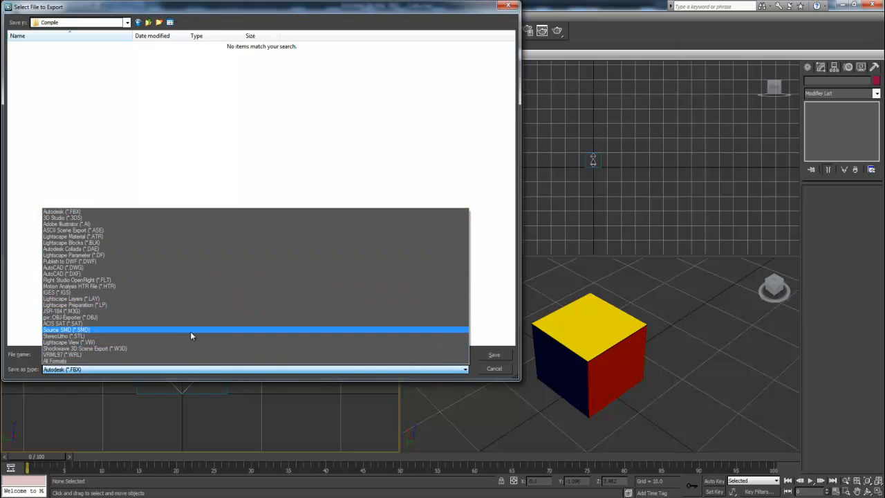
{"action": "left_click", "coordinate": [191, 331]}
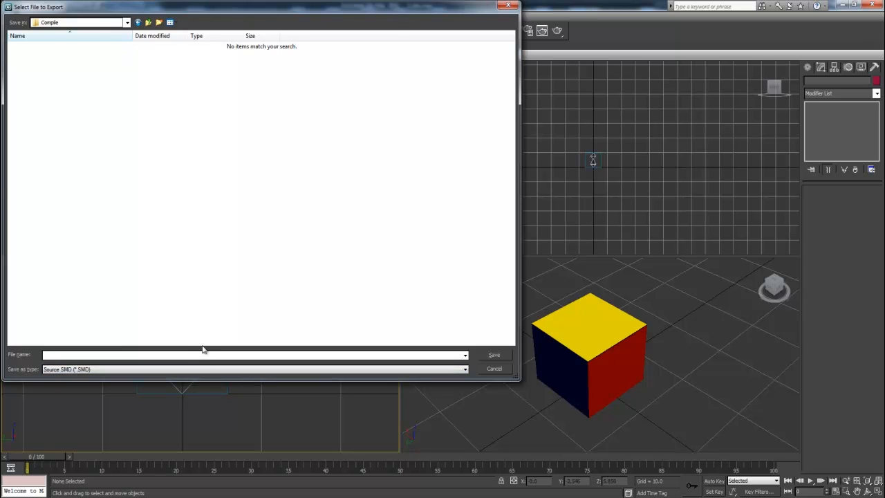
{"action": "left_click", "coordinate": [204, 354]}
{"action": "left_click", "coordinate": [494, 357]}
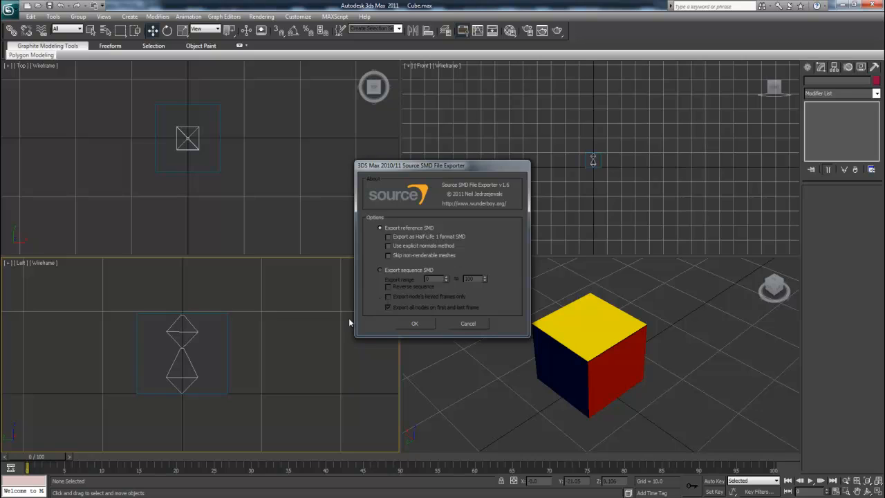
{"action": "left_click", "coordinate": [418, 326]}
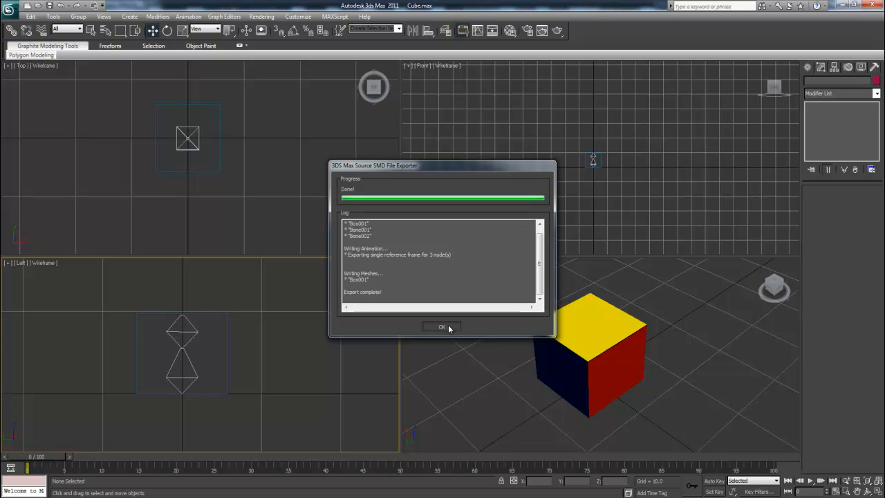
{"action": "left_click", "coordinate": [448, 326]}
Export the scene to the Compile folder as a Source SMD named idle, using the Export sequence SMD option
{"action": "left_click", "coordinate": [9, 10]}
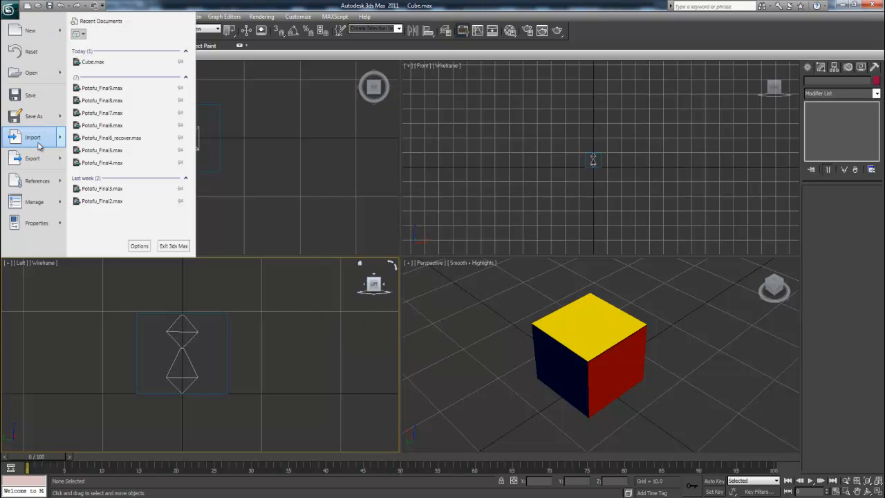
{"action": "left_click", "coordinate": [32, 157]}
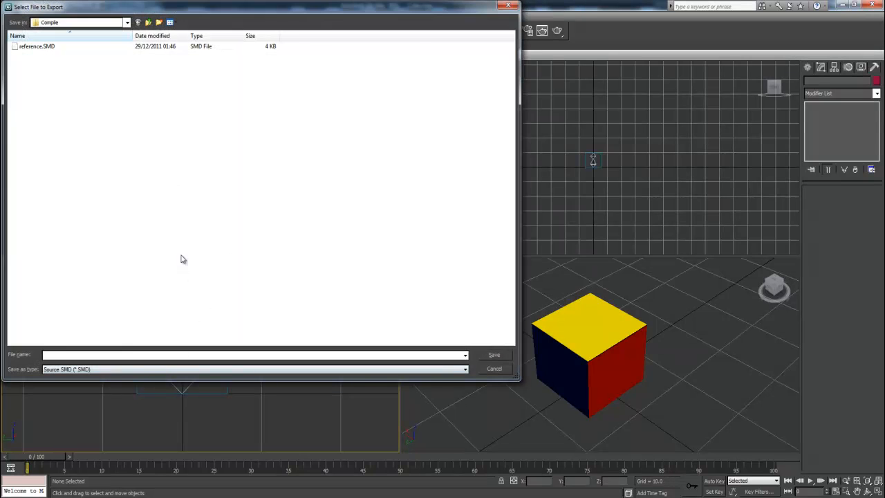
{"action": "type", "text": "id"}
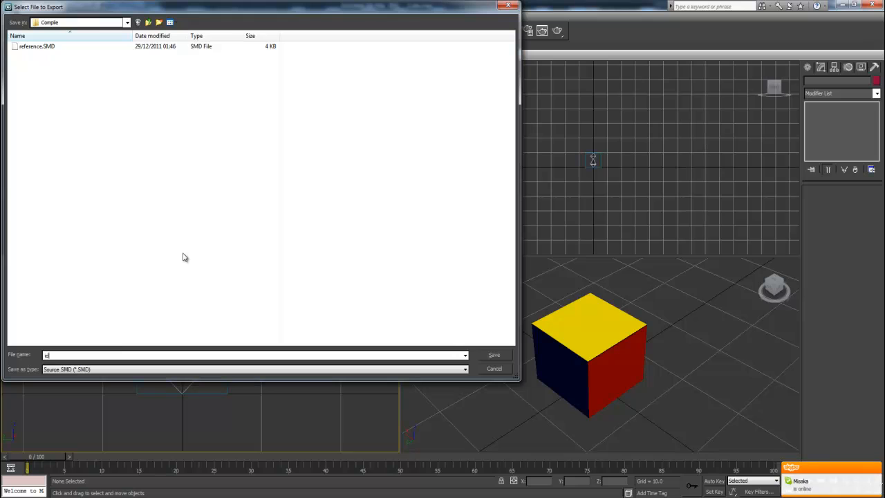
{"action": "type", "text": "le"}
{"action": "left_click", "coordinate": [507, 354]}
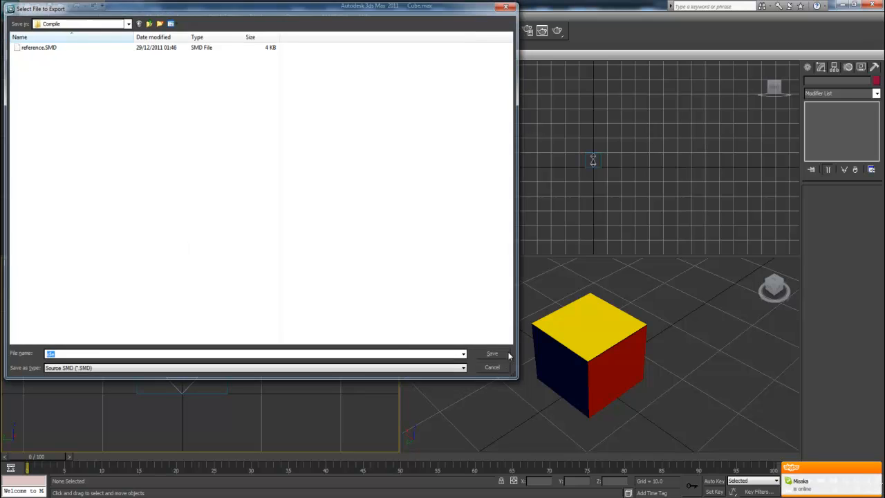
{"action": "left_click", "coordinate": [418, 270]}
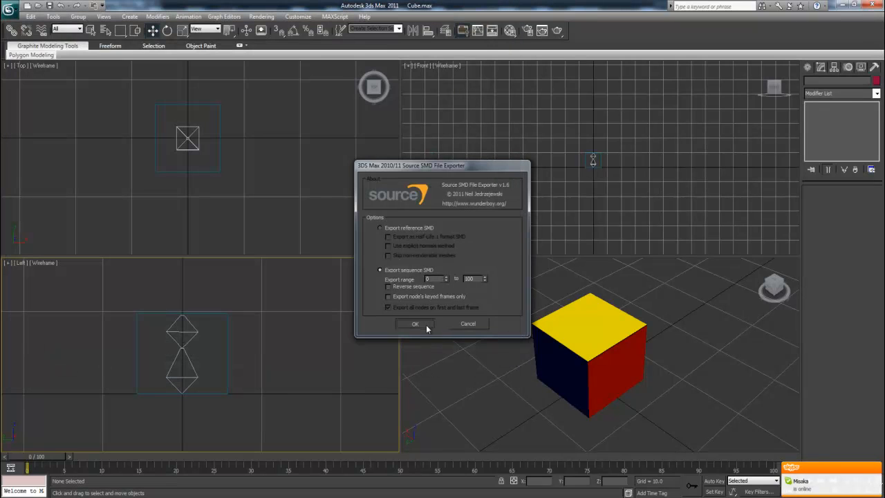
{"action": "left_click", "coordinate": [426, 325]}
{"action": "left_click", "coordinate": [434, 323]}
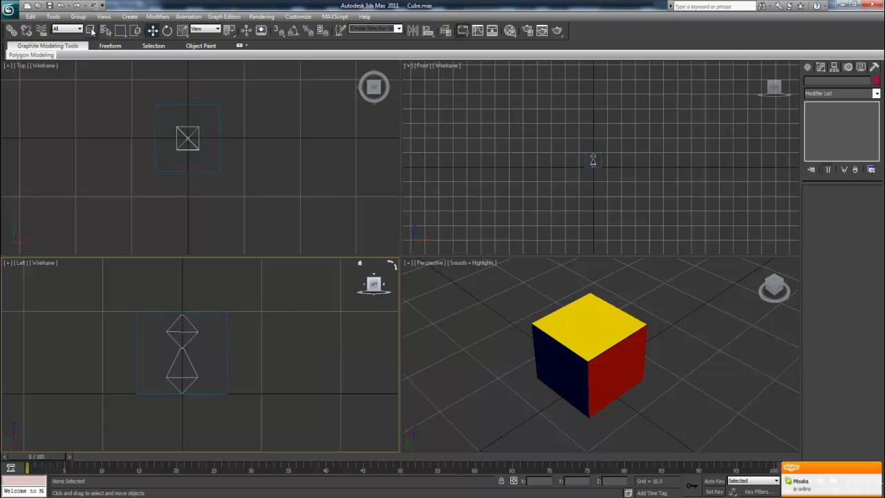
Examine the textured cube from different angles and distances in the Perspective view, along with its modifiers and material
{"action": "middle_click_drag", "start_coordinate": [599, 339], "coordinate": [628, 342]}
{"action": "scroll", "coordinate": [563, 330], "scroll_direction": "up", "scroll_amount": 3}
{"action": "scroll", "coordinate": [627, 342], "scroll_direction": "down", "scroll_amount": 3}
{"action": "left_click", "coordinate": [616, 339]}
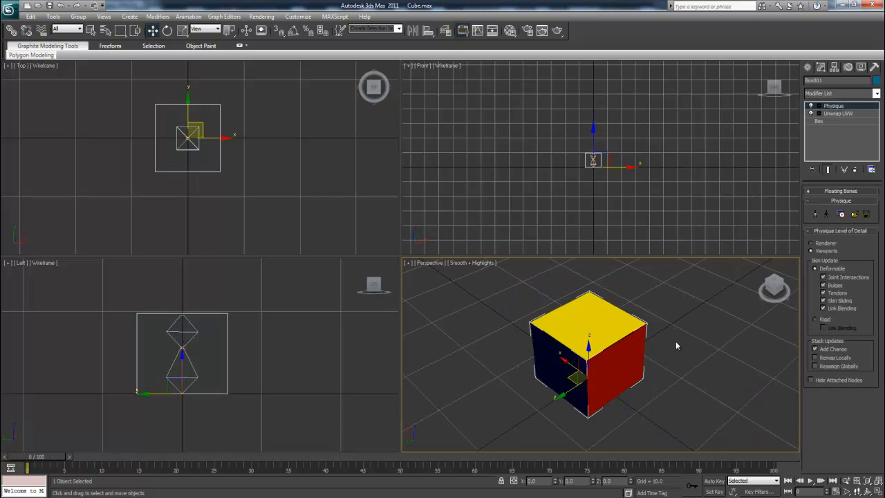
{"action": "left_click", "coordinate": [724, 357]}
{"action": "left_click", "coordinate": [870, 491]}
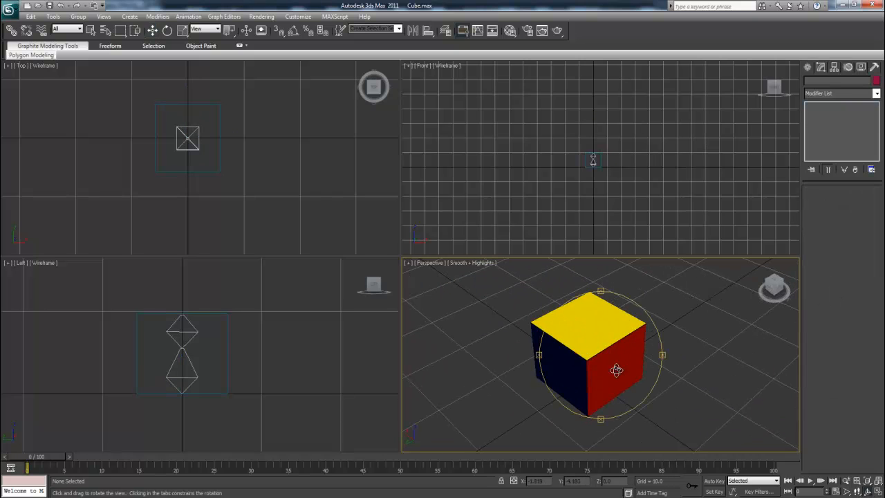
{"action": "mouse_move", "coordinate": [617, 368]}
{"action": "left_mouse_down"}
{"action": "mouse_move", "coordinate": [530, 278]}
{"action": "mouse_move", "coordinate": [621, 307]}
{"action": "mouse_move", "coordinate": [725, 364]}
{"action": "mouse_move", "coordinate": [596, 367]}
{"action": "mouse_move", "coordinate": [622, 382]}
{"action": "mouse_move", "coordinate": [625, 357]}
{"action": "mouse_move", "coordinate": [567, 356]}
{"action": "mouse_move", "coordinate": [605, 315]}
{"action": "mouse_move", "coordinate": [627, 384]}
{"action": "mouse_move", "coordinate": [615, 367]}
{"action": "left_mouse_up"}
{"action": "right_click", "coordinate": [615, 367]}
{"action": "scroll", "coordinate": [614, 362], "scroll_direction": "up", "scroll_amount": 6}
{"action": "scroll", "coordinate": [616, 363], "scroll_direction": "down", "scroll_amount": 7}
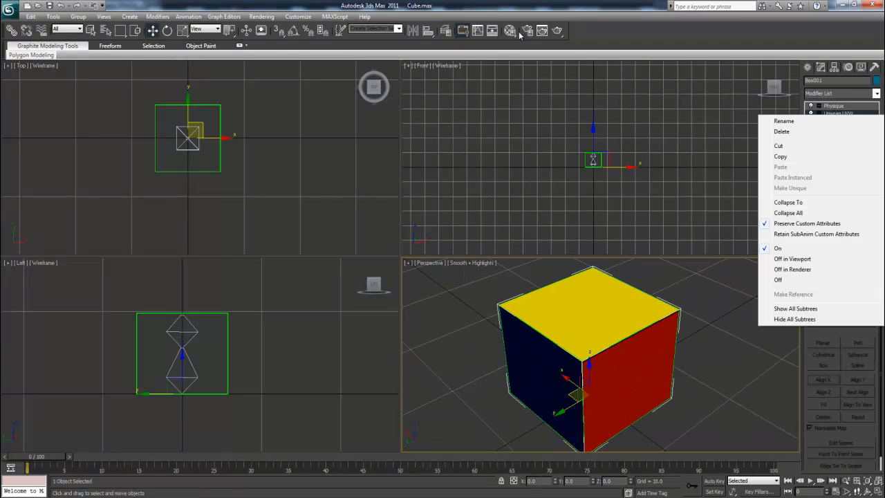
{"action": "left_click", "coordinate": [510, 30]}
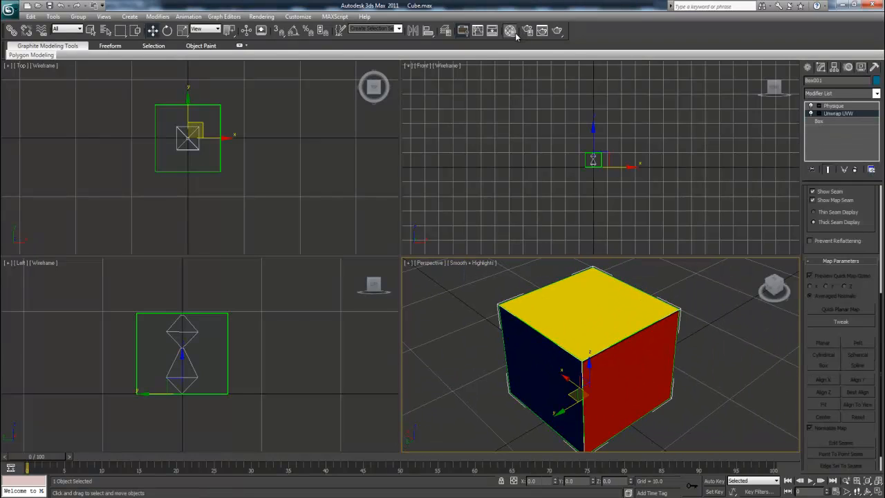
{"action": "left_click", "coordinate": [284, 68]}
Add a Smooth modifier above Physique on the cube and assign it to smoothing group 1
{"action": "left_click", "coordinate": [859, 107]}
{"action": "left_click", "coordinate": [877, 94]}
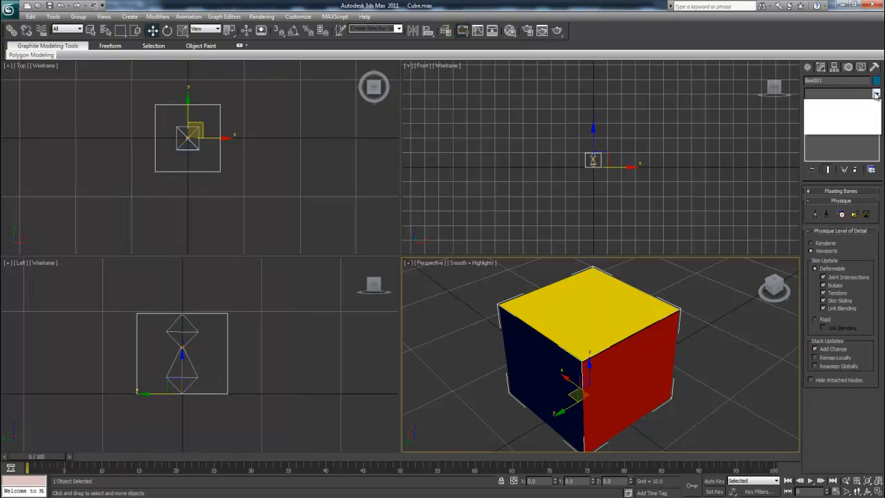
{"action": "scroll", "coordinate": [837, 311], "scroll_direction": "down", "scroll_amount": 10}
{"action": "scroll", "coordinate": [835, 368], "scroll_direction": "up", "scroll_amount": 2}
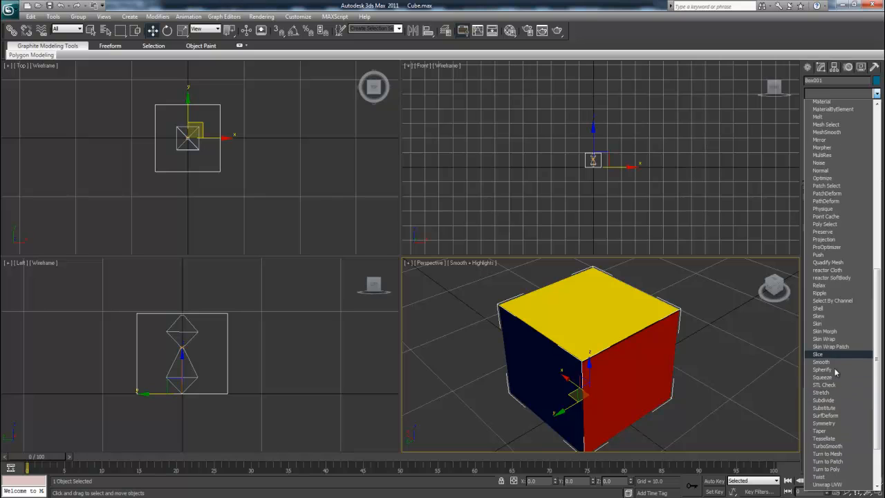
{"action": "left_click", "coordinate": [837, 356]}
{"action": "scroll", "coordinate": [612, 343], "scroll_direction": "down", "scroll_amount": 3}
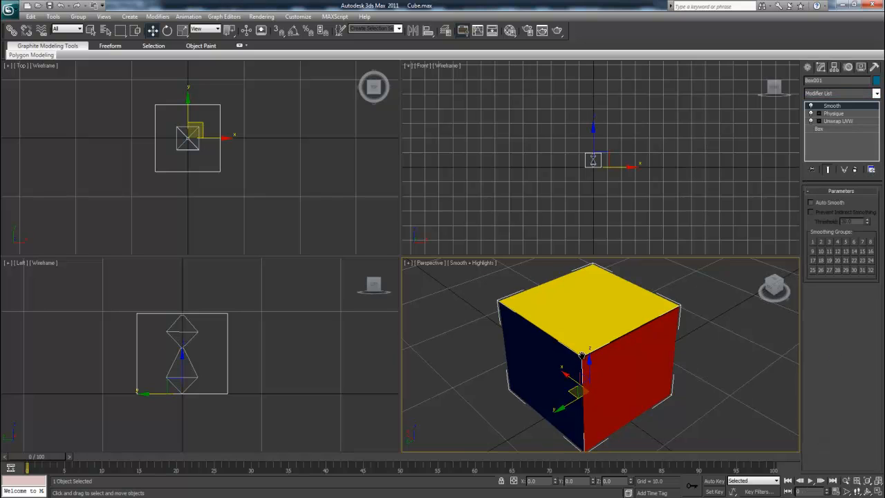
{"action": "scroll", "coordinate": [730, 359], "scroll_direction": "up", "scroll_amount": 4}
{"action": "middle_click_drag", "start_coordinate": [729, 366], "coordinate": [729, 370]}
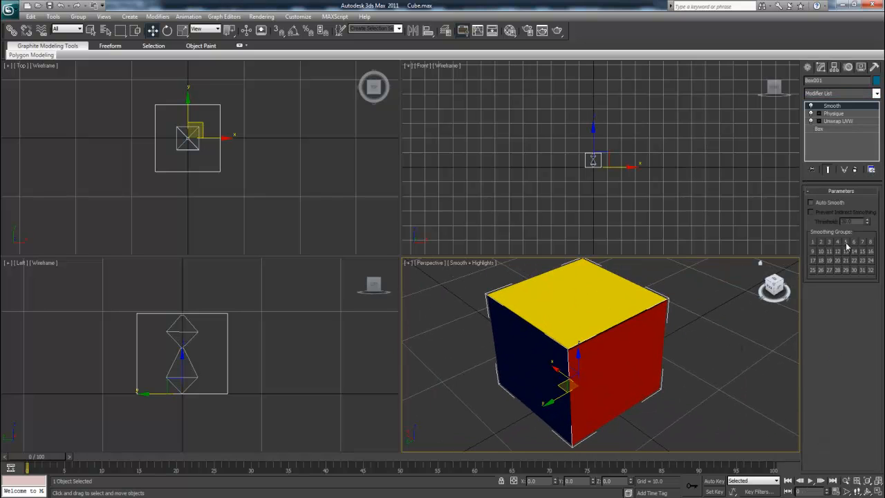
{"action": "left_click", "coordinate": [813, 242]}
{"action": "scroll", "coordinate": [752, 331], "scroll_direction": "down", "scroll_amount": 3}
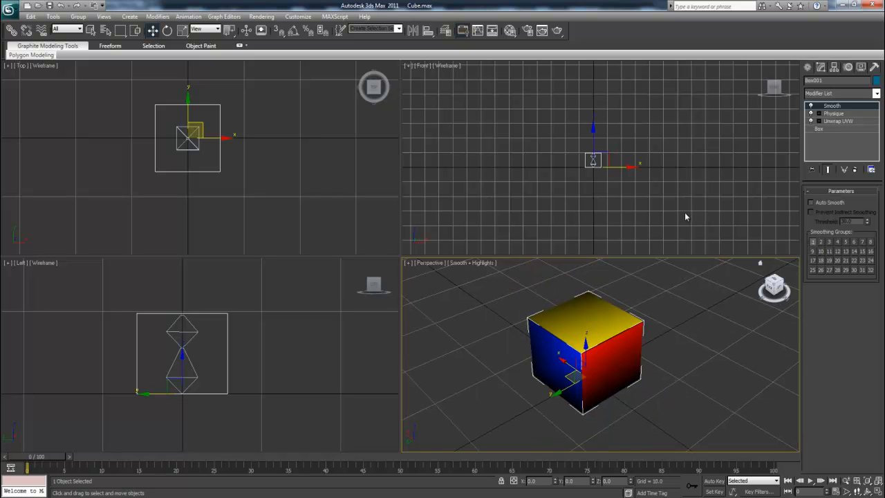
Clone the smoothed cube once as a Copy placed about 13 units above the original in the Front view
{"action": "middle_click_drag", "start_coordinate": [592, 344], "coordinate": [593, 366]}
{"action": "middle_click_drag", "start_coordinate": [600, 141], "coordinate": [599, 151]}
{"action": "scroll", "coordinate": [599, 151], "scroll_direction": "up", "scroll_amount": 2}
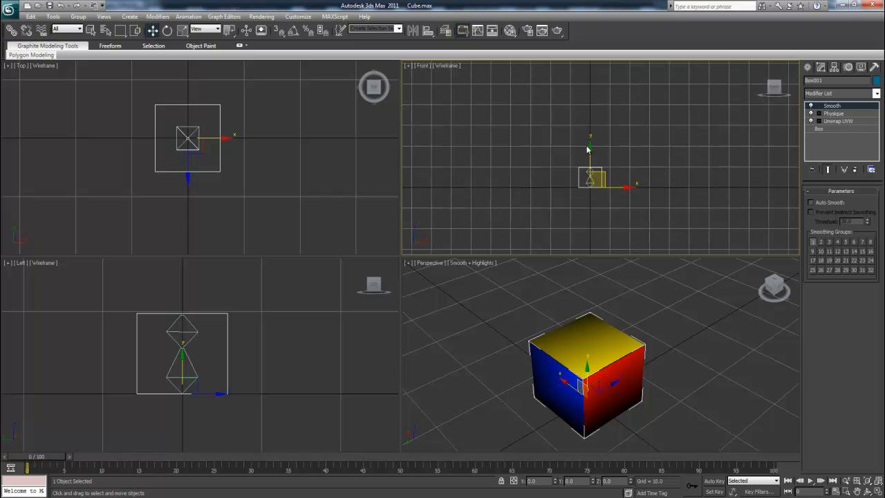
{"action": "mouse_move", "coordinate": [592, 151]}
{"action": "left_mouse_down", "text": "shift"}
{"action": "mouse_move", "coordinate": [591, 69]}
{"action": "mouse_move", "coordinate": [599, 133]}
{"action": "left_mouse_up", "text": "shift"}
{"action": "left_click", "coordinate": [446, 294]}
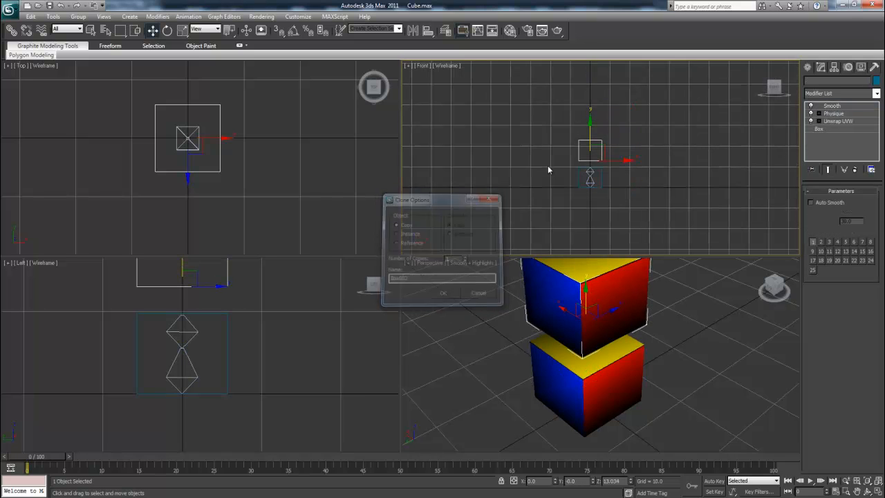
{"action": "scroll", "coordinate": [547, 170], "scroll_direction": "up", "scroll_amount": 3}
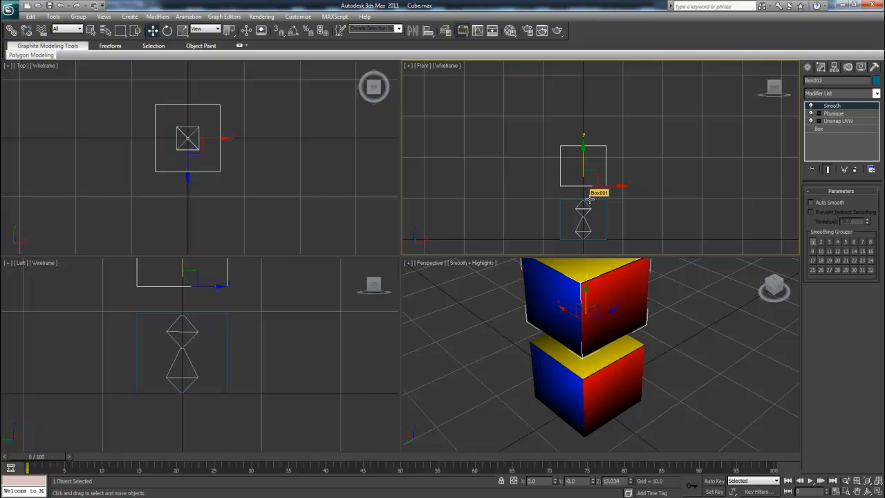
{"action": "scroll", "coordinate": [588, 176], "scroll_direction": "up", "scroll_amount": 4}
{"action": "scroll", "coordinate": [592, 358], "scroll_direction": "up", "scroll_amount": 4}
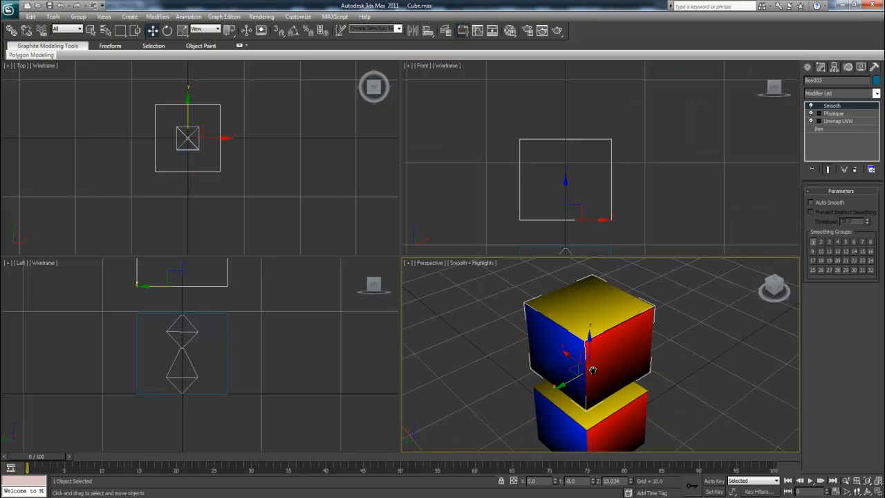
Remove smoothing group 1 from the upper cube copy and assign it smoothing group 2
{"action": "middle_click_drag", "start_coordinate": [592, 358], "coordinate": [594, 368]}
{"action": "left_click", "coordinate": [813, 243]}
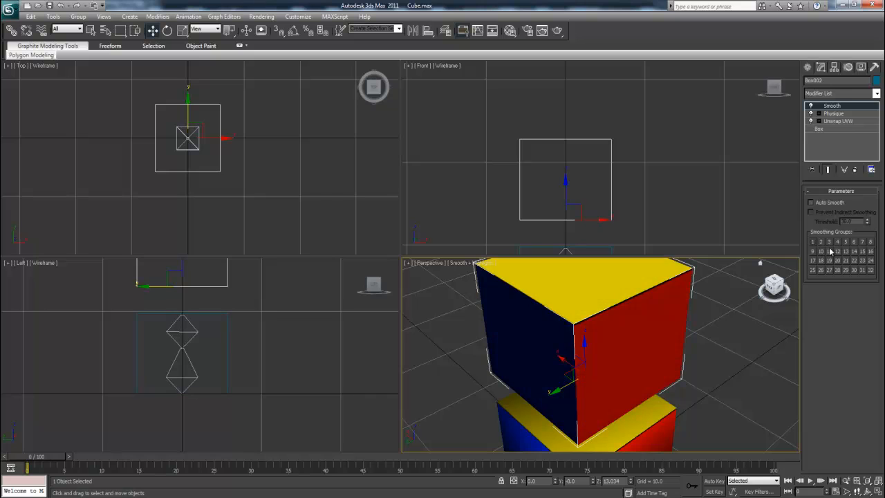
{"action": "left_click", "coordinate": [821, 242]}
{"action": "middle_click_drag", "start_coordinate": [608, 163], "coordinate": [608, 138]}
{"action": "scroll", "coordinate": [607, 138], "scroll_direction": "down", "scroll_amount": 3}
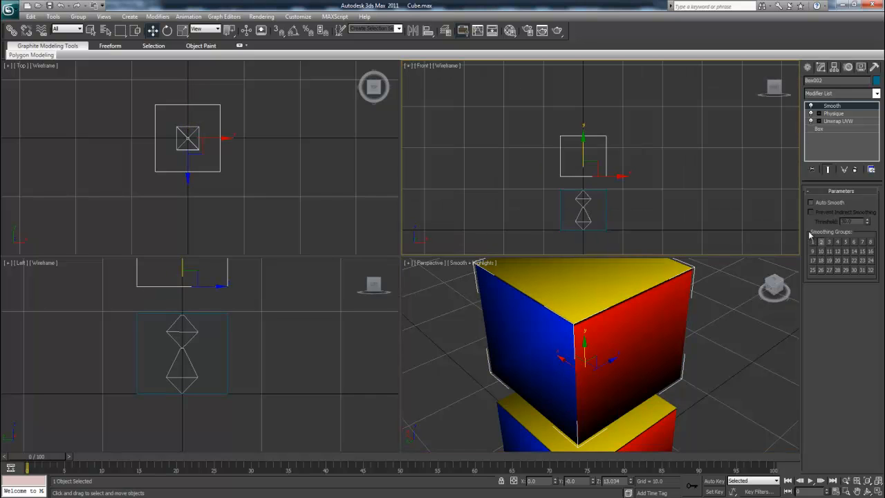
Delete the upper cube copy and reselect the original cube
{"action": "key", "text": "Delete"}
{"action": "left_click", "coordinate": [605, 200]}
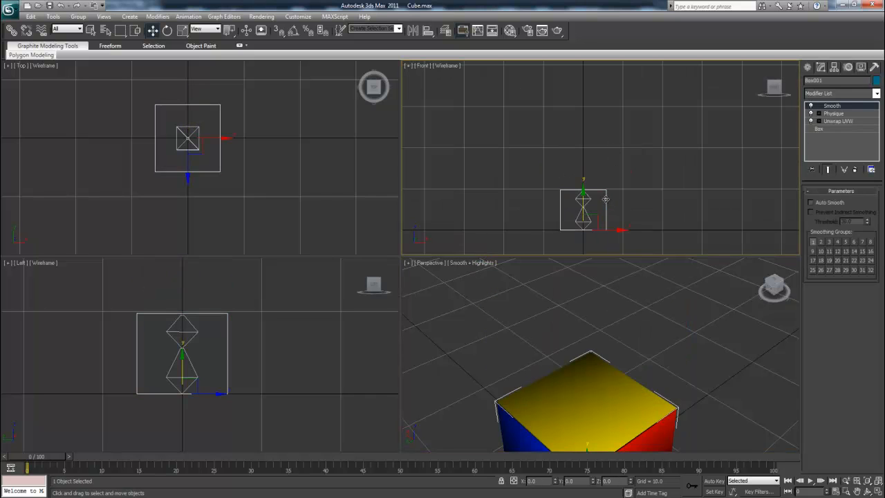
Examine the smooth shading of the original cube's faces in the Perspective view and its material settings
{"action": "middle_click_drag", "start_coordinate": [693, 329], "coordinate": [698, 263]}
{"action": "scroll", "coordinate": [698, 265], "scroll_direction": "down", "scroll_amount": 3}
{"action": "middle_click_drag", "start_coordinate": [669, 377], "coordinate": [647, 309]}
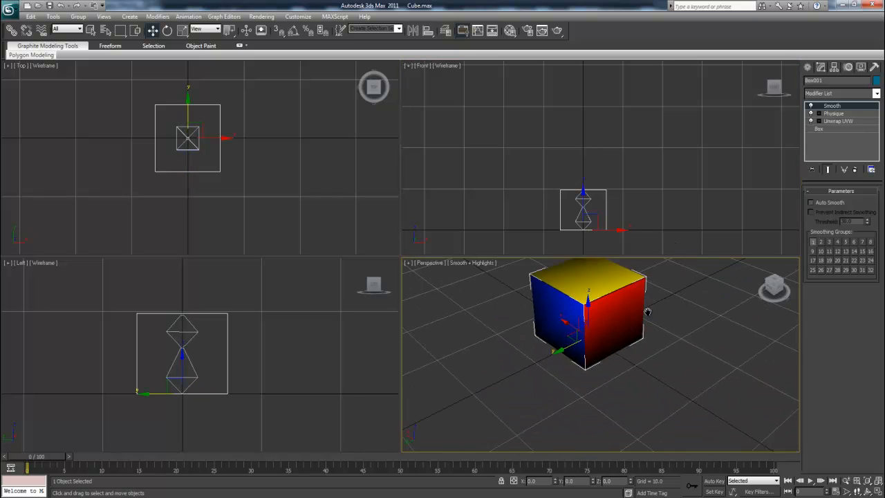
{"action": "scroll", "coordinate": [646, 309], "scroll_direction": "up", "scroll_amount": 3}
{"action": "key", "text": "z"}
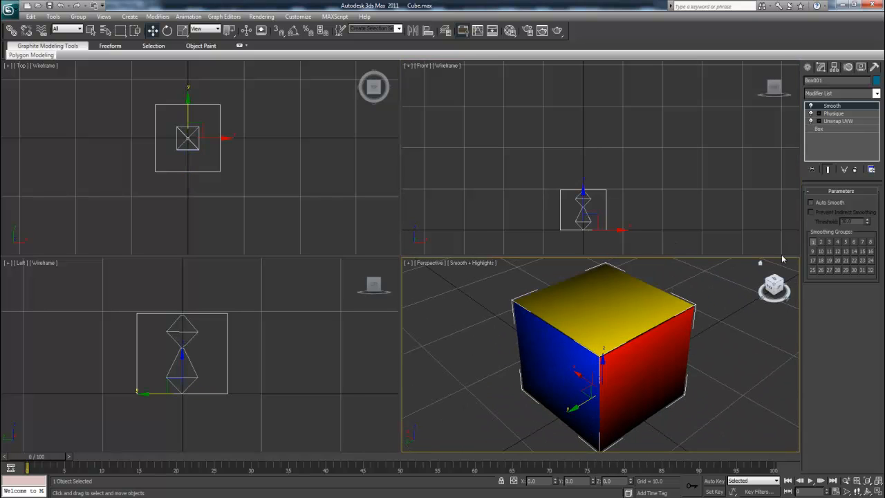
{"action": "middle_click_drag", "start_coordinate": [730, 382], "coordinate": [699, 382]}
{"action": "scroll", "coordinate": [699, 402], "scroll_direction": "down", "scroll_amount": 4}
{"action": "scroll", "coordinate": [700, 401], "scroll_direction": "up", "scroll_amount": 3}
{"action": "scroll", "coordinate": [699, 389], "scroll_direction": "up", "scroll_amount": 1}
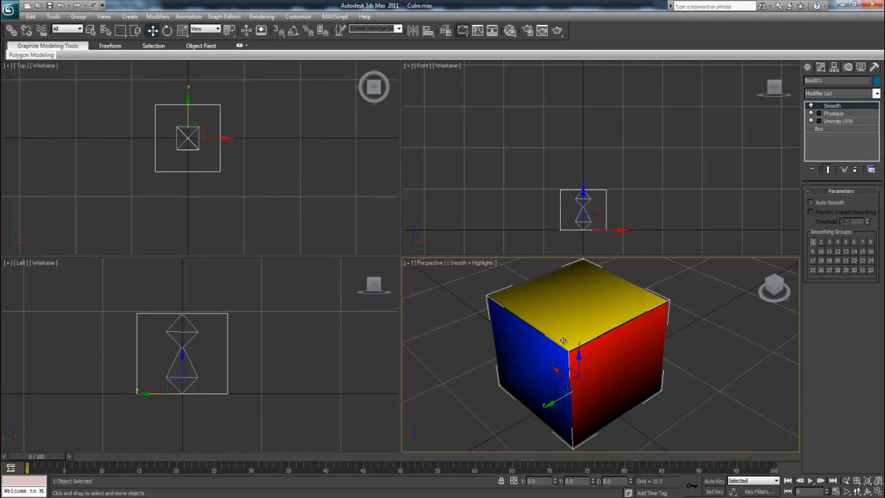
{"action": "scroll", "coordinate": [562, 340], "scroll_direction": "down", "scroll_amount": 4}
{"action": "scroll", "coordinate": [562, 340], "scroll_direction": "up", "scroll_amount": 2}
{"action": "scroll", "coordinate": [562, 339], "scroll_direction": "up", "scroll_amount": 3}
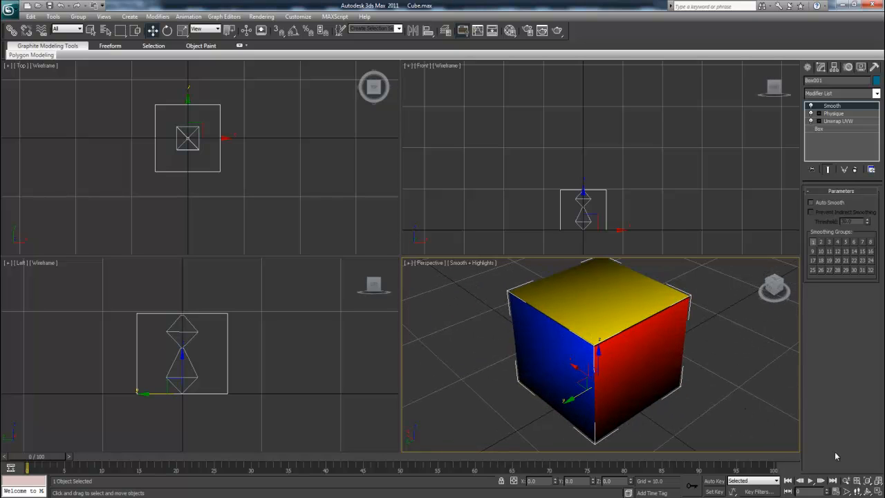
{"action": "left_click", "coordinate": [867, 492]}
{"action": "mouse_move", "coordinate": [552, 334]}
{"action": "left_mouse_down"}
{"action": "mouse_move", "coordinate": [483, 255]}
{"action": "mouse_move", "coordinate": [598, 345]}
{"action": "mouse_move", "coordinate": [545, 345]}
{"action": "left_mouse_up"}
{"action": "right_click", "coordinate": [543, 340]}
{"action": "left_click", "coordinate": [516, 36]}
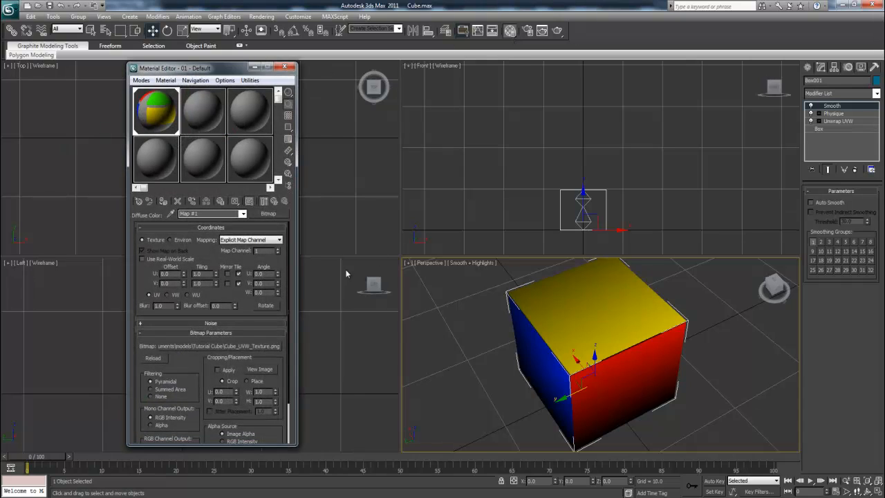
{"action": "key", "text": "m"}
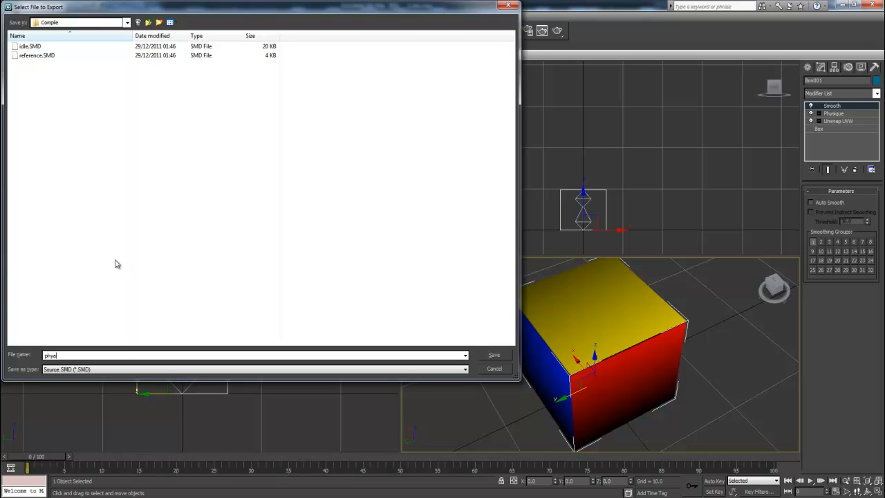
Export the smoothed cube to the Compile folder as a Source SMD named phys, using the Export reference SMD option
{"action": "key", "text": "Return"}
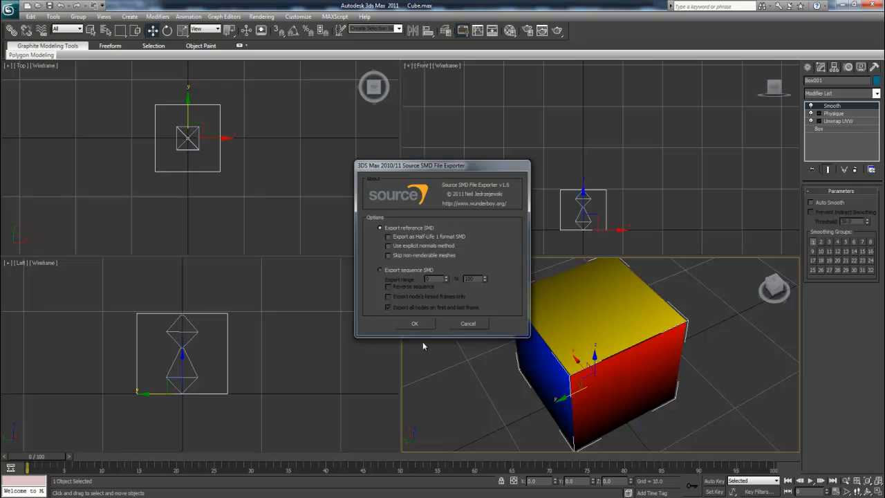
{"action": "left_click", "coordinate": [415, 323]}
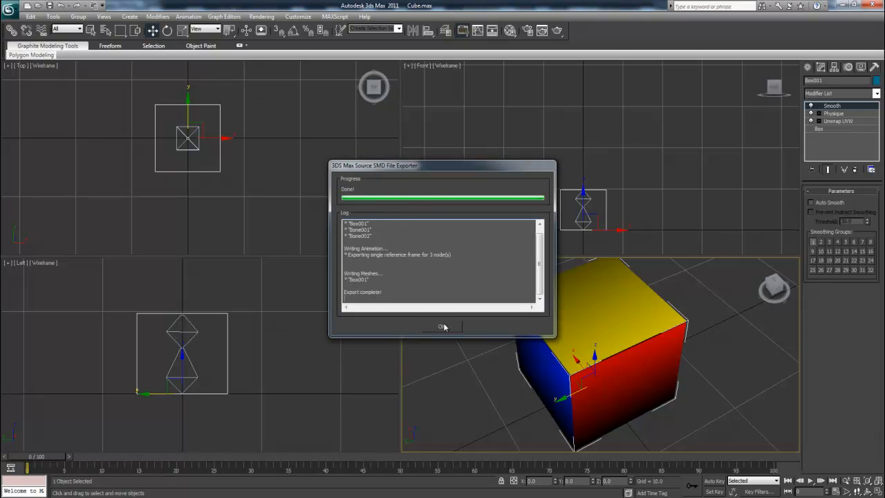
{"action": "left_click", "coordinate": [443, 326]}
{"action": "middle_click_drag", "start_coordinate": [660, 358], "coordinate": [637, 354], "text": "alt"}
{"action": "scroll", "coordinate": [637, 354], "scroll_direction": "up", "scroll_amount": 3}
Switch to Windows Explorer, open the Compile folder inside Tutorial Cube, and place a copy of Balloon.qc in it
{"action": "left_click", "coordinate": [276, 497]}
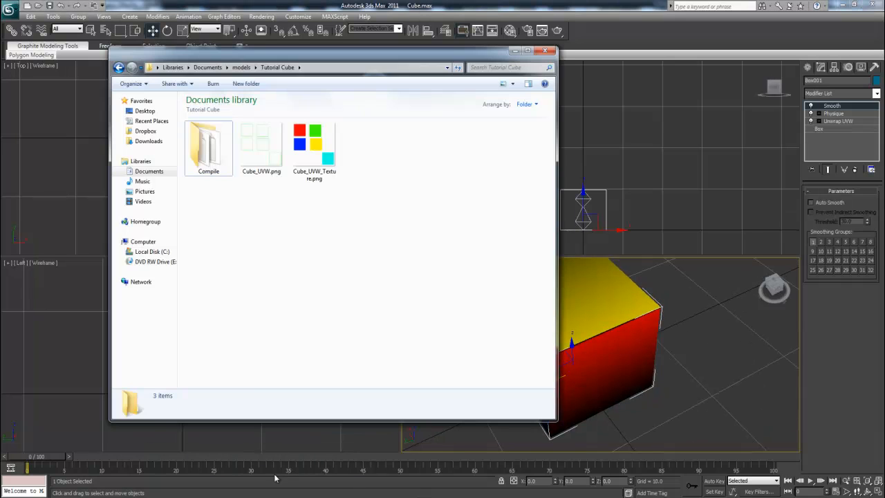
{"action": "double_click", "coordinate": [203, 152]}
{"action": "left_click_drag", "start_coordinate": [418, 225], "coordinate": [192, 139]}
{"action": "left_click", "coordinate": [447, 247]}
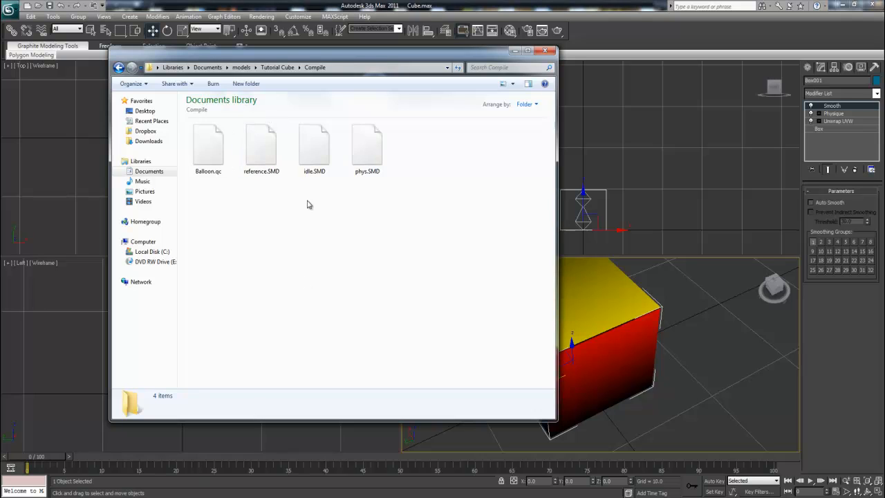
Rename the Balloon.qc file in the Compile folder as Cube.qc
{"action": "right_click", "coordinate": [211, 168]}
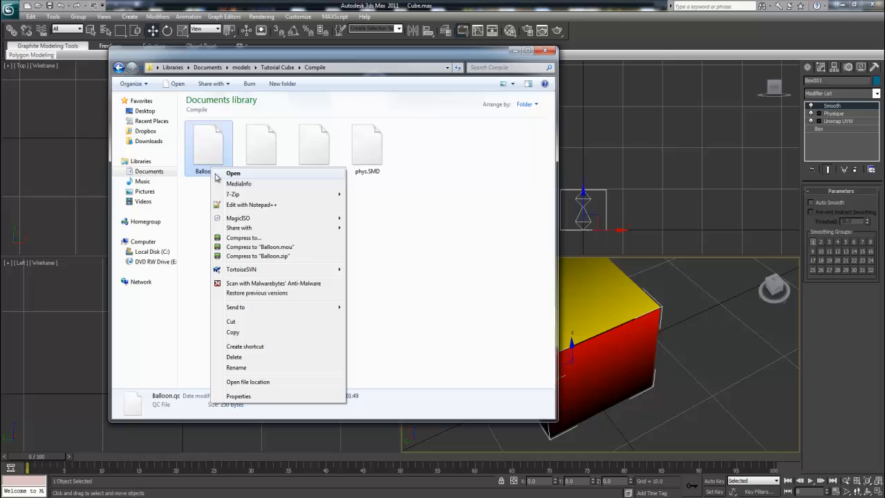
{"action": "left_click", "coordinate": [307, 367]}
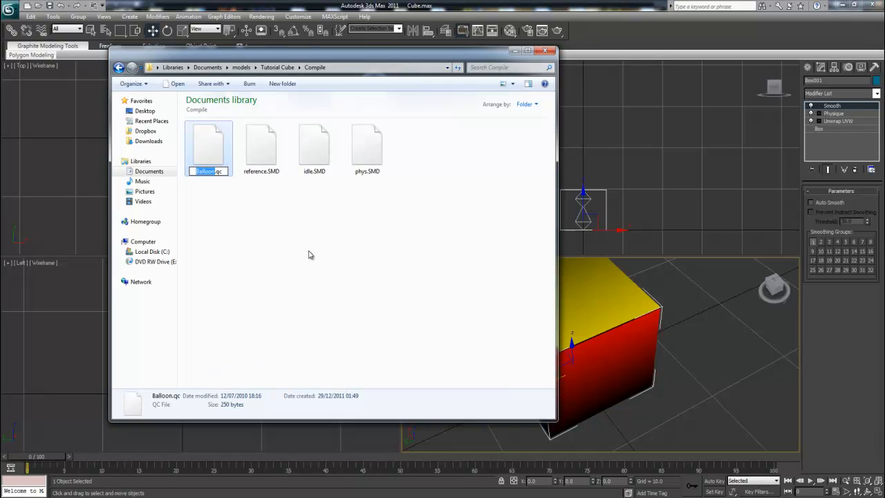
{"action": "type", "text": "Cube"}
{"action": "key", "text": "Return"}
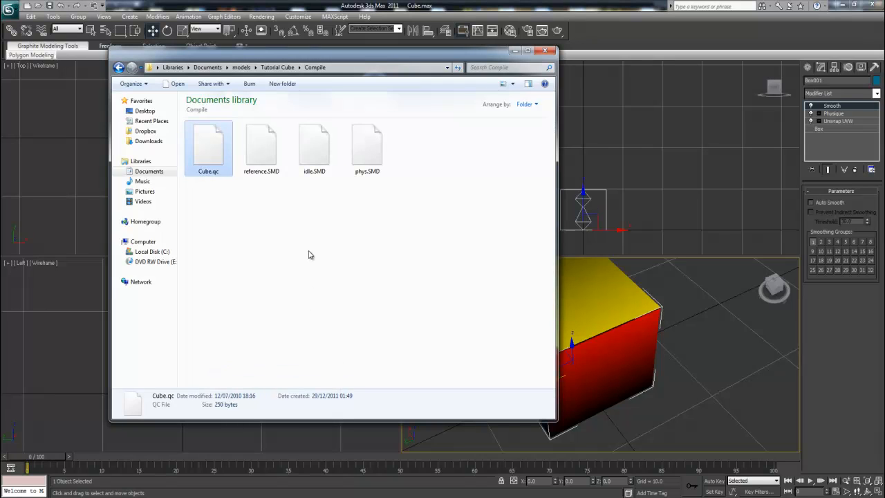
Open Cube.qc in Notepad++ and move the editor window so the Compile folder's Cube.qc file stays visible
{"action": "left_click", "coordinate": [184, 166]}
{"action": "left_click", "coordinate": [206, 164]}
{"action": "right_click", "coordinate": [206, 163]}
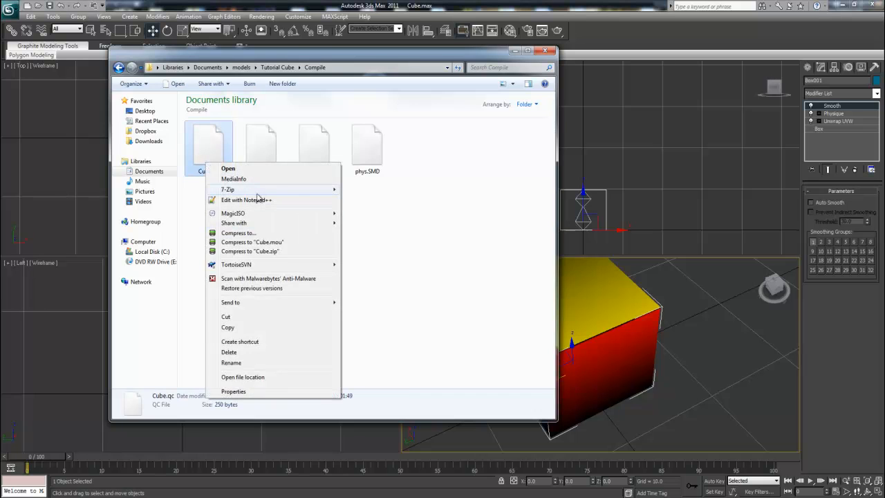
{"action": "left_click", "coordinate": [259, 200]}
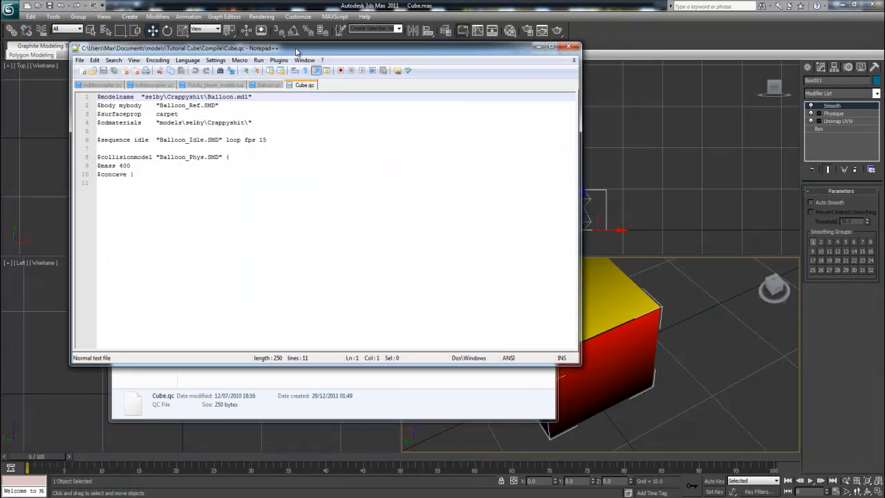
{"action": "left_click_drag", "start_coordinate": [297, 55], "coordinate": [502, 107]}
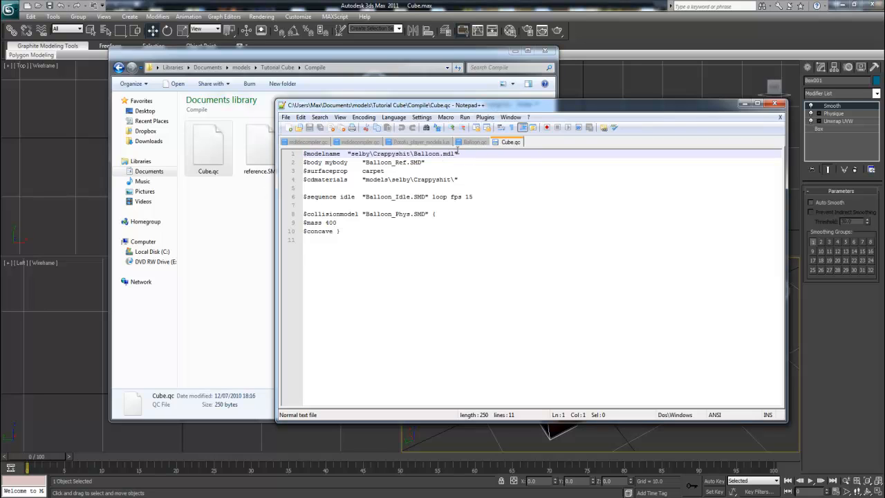
Change the $modelname path in Cube.qc to "Cube\Cube.mdl"
{"action": "left_click", "coordinate": [443, 153]}
{"action": "left_click", "coordinate": [472, 154]}
{"action": "left_click_drag", "start_coordinate": [413, 153], "coordinate": [355, 153]}
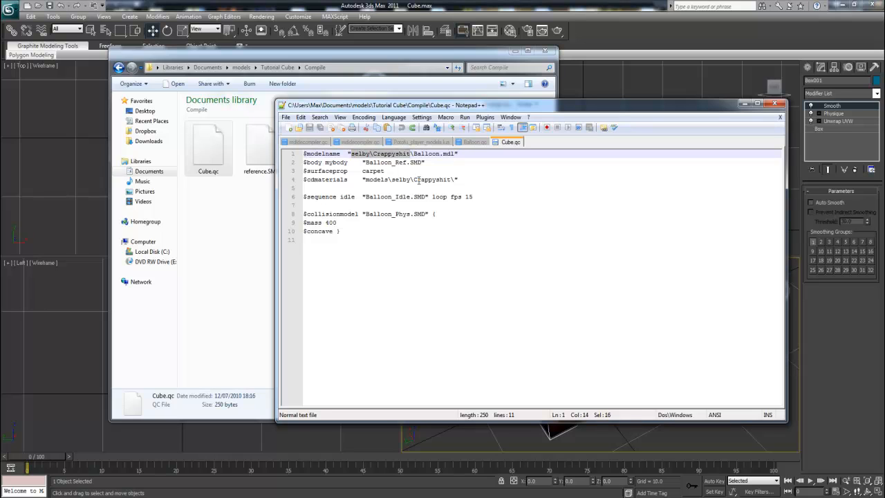
{"action": "type", "text": "Cube"}
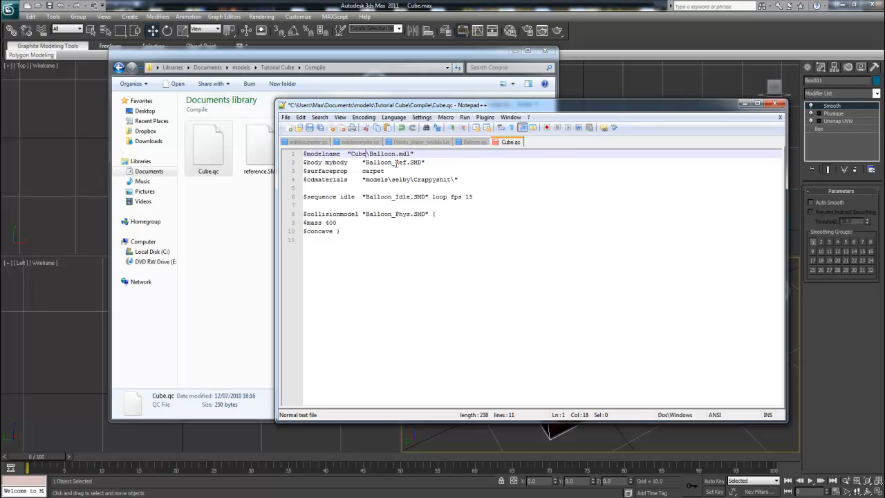
{"action": "left_click_drag", "start_coordinate": [396, 153], "coordinate": [369, 153]}
{"action": "type", "text": "Cube"}
{"action": "left_click", "coordinate": [381, 170]}
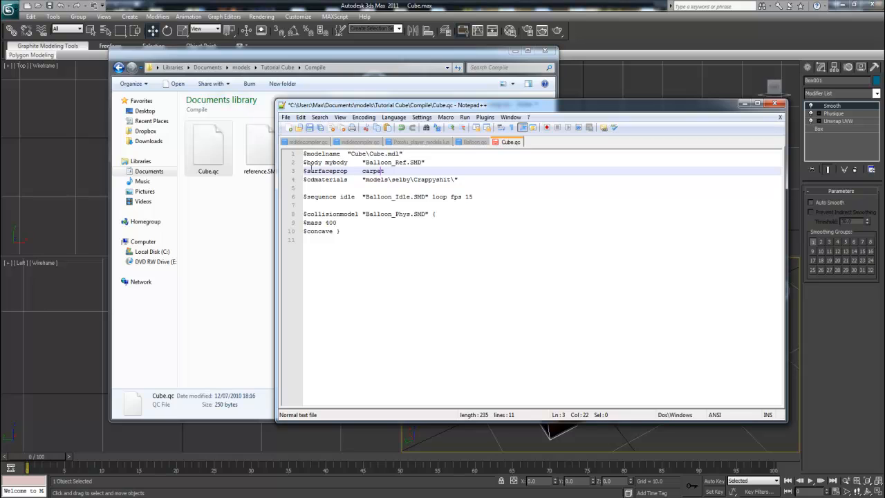
Move the editor window clear of the Compile folder's SMD files and change the $body file name to "reference.SMD"
{"action": "left_click_drag", "start_coordinate": [333, 168], "coordinate": [363, 163]}
{"action": "left_click", "coordinate": [440, 157]}
{"action": "left_click_drag", "start_coordinate": [354, 105], "coordinate": [489, 103]}
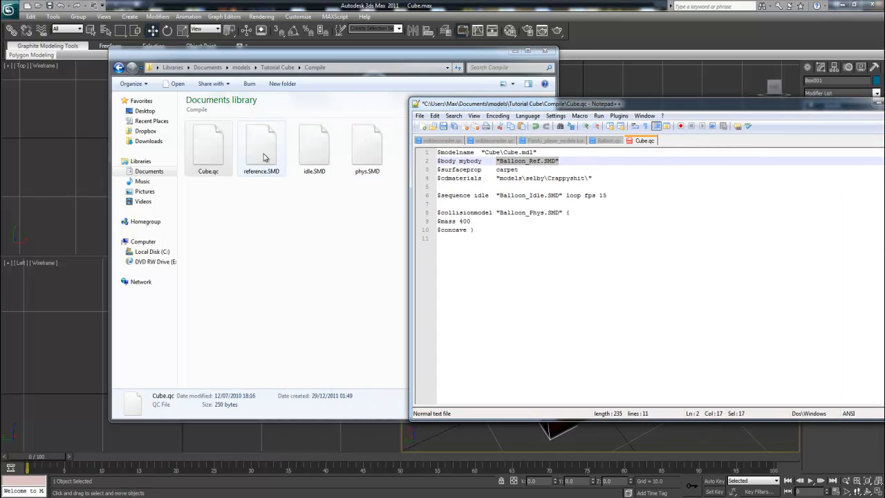
{"action": "left_click", "coordinate": [535, 153]}
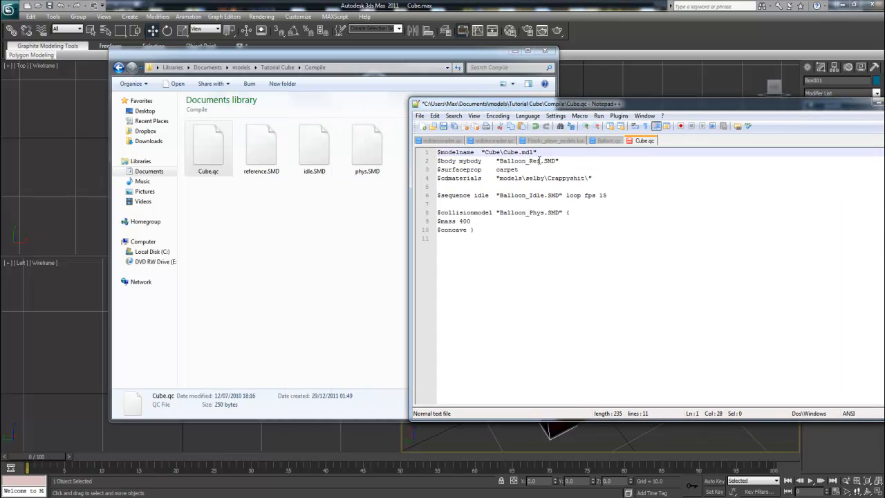
{"action": "left_click_drag", "start_coordinate": [540, 161], "coordinate": [500, 161]}
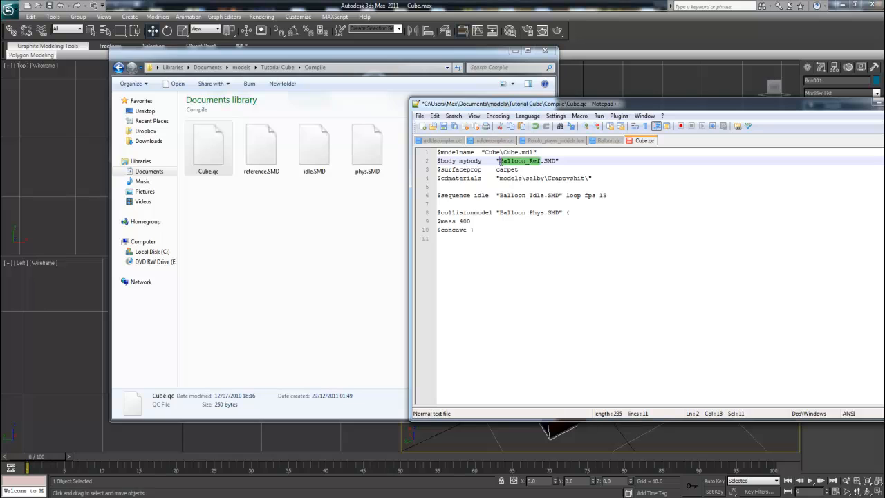
{"action": "type", "text": "reference"}
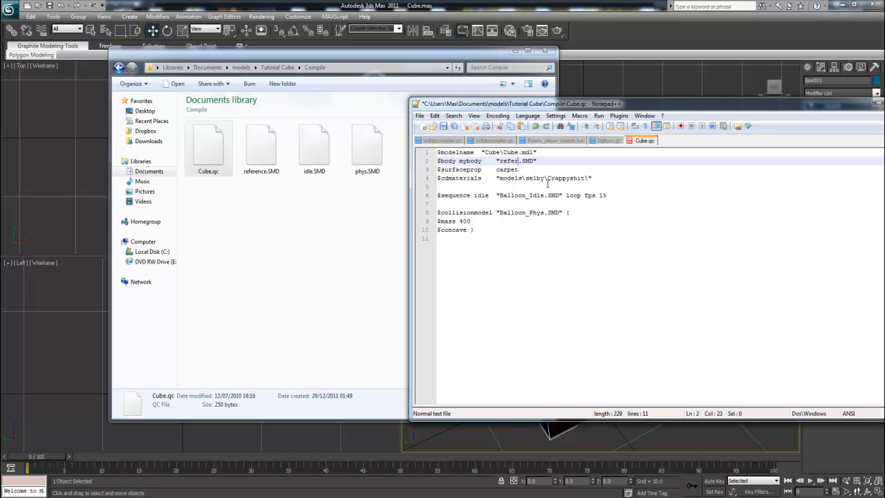
{"action": "key", "text": "End"}
{"action": "key", "text": "shift+Home"}
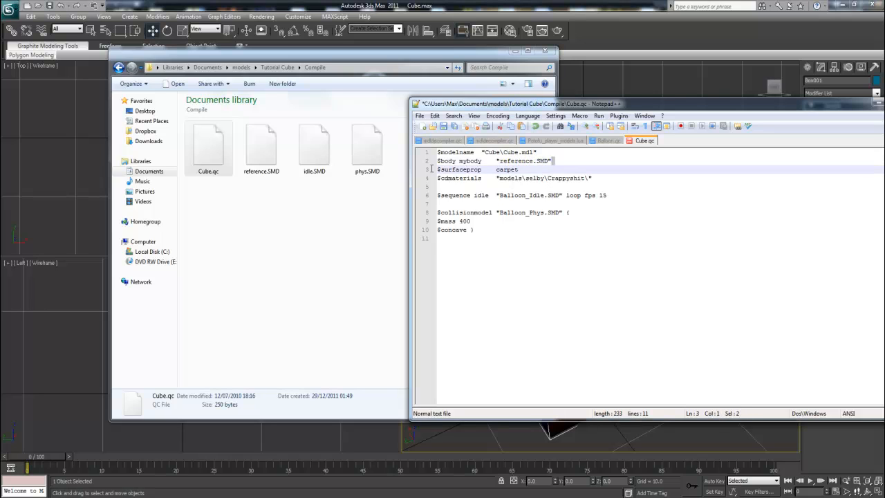
Set the $surfaceprop value in Cube.qc to plastic
{"action": "left_click_drag", "start_coordinate": [536, 169], "coordinate": [420, 174]}
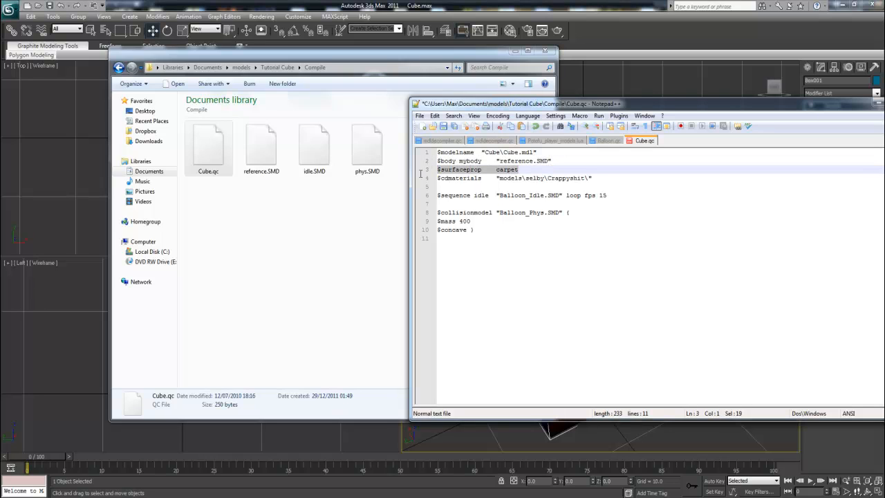
{"action": "left_click_drag", "start_coordinate": [566, 171], "coordinate": [495, 173]}
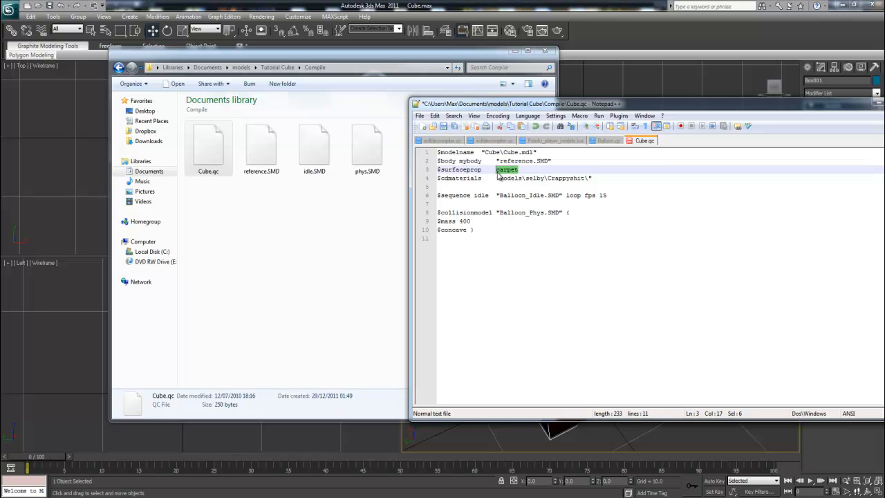
{"action": "type", "text": "metal"}
{"action": "key", "text": "BackSpace"}
{"action": "key", "text": "BackSpace"}
{"action": "key", "text": "BackSpace"}
{"action": "type", "text": "plasti"}
Change the $cdmaterials path in Cube.qc to "models\Cube\"
{"action": "left_click_drag", "start_coordinate": [594, 181], "coordinate": [401, 178]}
{"action": "left_click", "coordinate": [603, 187]}
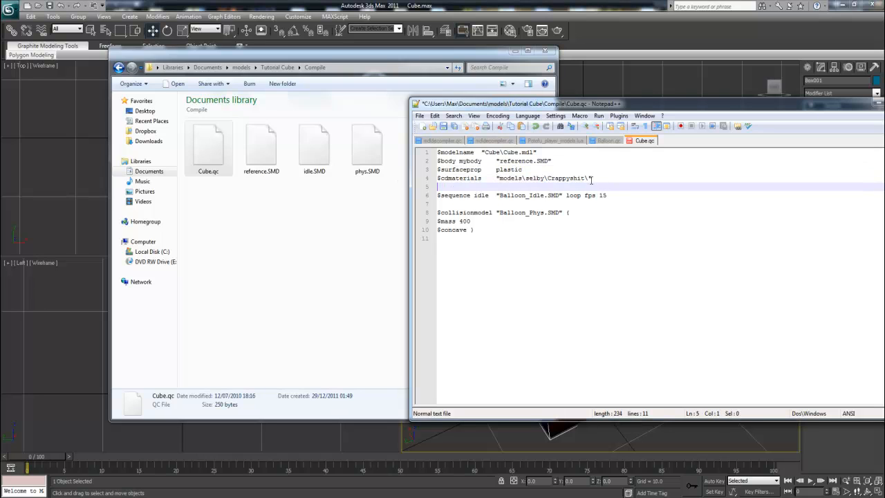
{"action": "left_click_drag", "start_coordinate": [589, 178], "coordinate": [527, 179]}
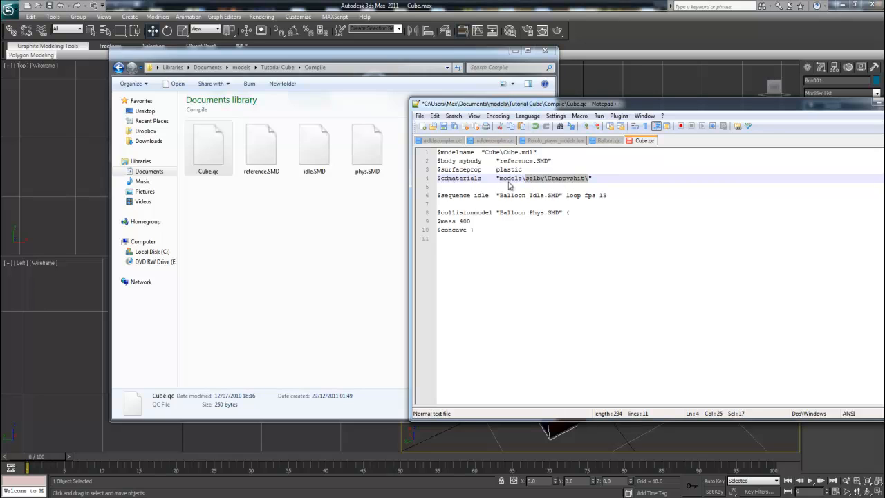
{"action": "key", "text": "Delete"}
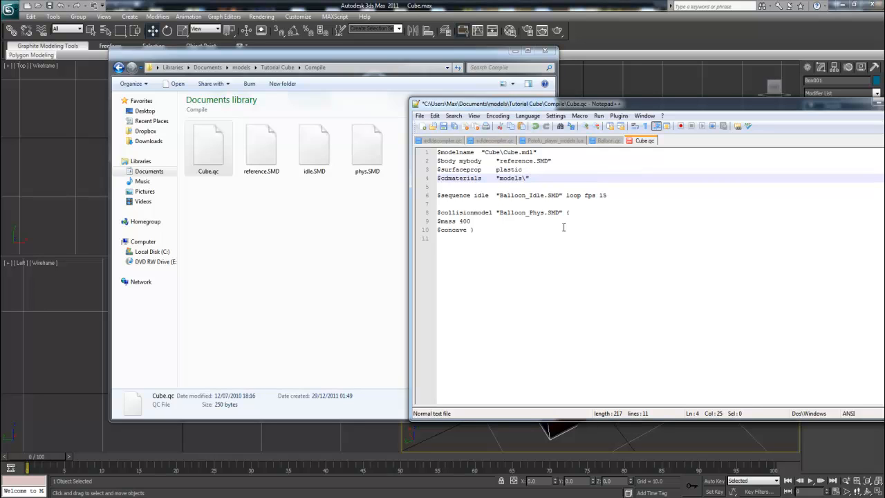
{"action": "type", "text": "Cube"}
{"action": "key", "text": "ctrl+z"}
{"action": "key", "text": "ctrl+z"}
{"action": "key", "text": "ctrl+y"}
{"action": "key", "text": "ctrl+y"}
{"action": "key", "text": "Right"}
Point the idle $sequence to "idle.SMD" and the $collisionmodel to "phys.SMD"
{"action": "left_click_drag", "start_coordinate": [544, 195], "coordinate": [499, 197]}
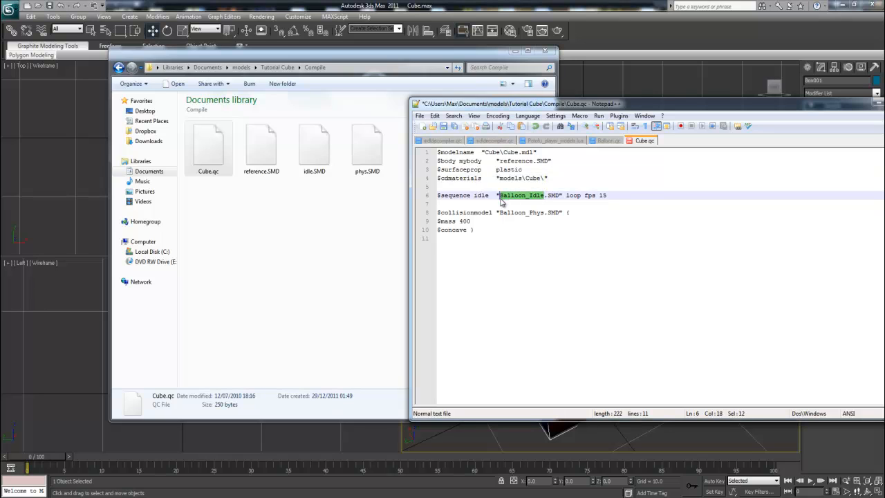
{"action": "type", "text": "idle"}
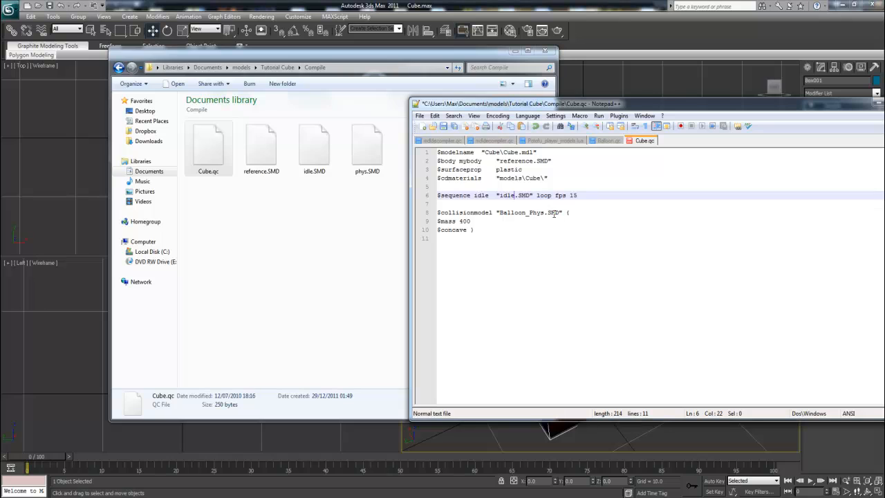
{"action": "left_click_drag", "start_coordinate": [544, 212], "coordinate": [502, 215]}
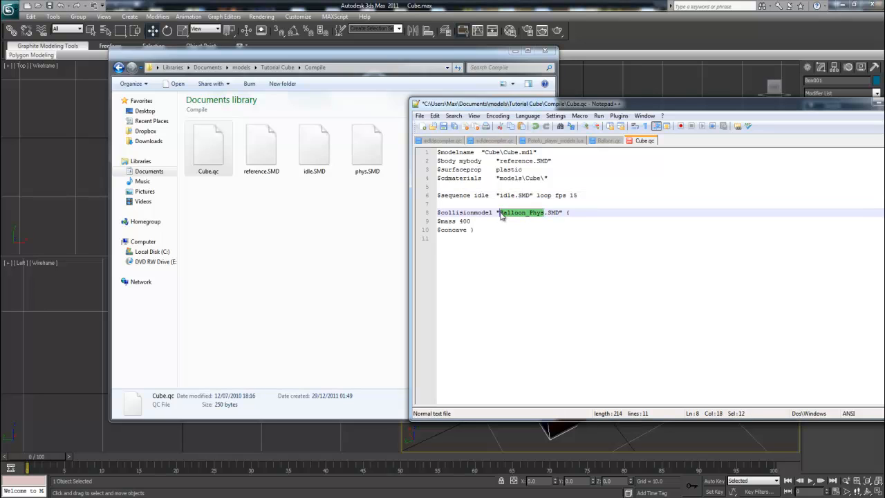
{"action": "type", "text": "phys"}
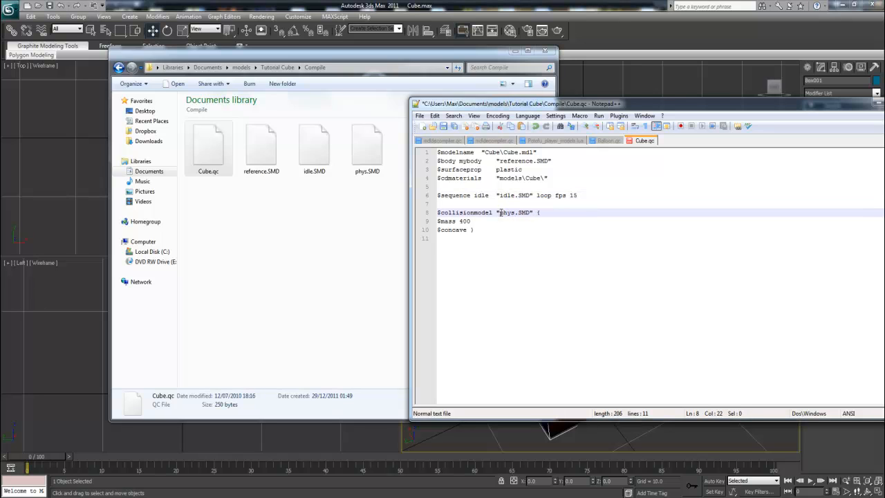
Set the collision model's $mass to 10
{"action": "left_click_drag", "start_coordinate": [472, 221], "coordinate": [459, 221]}
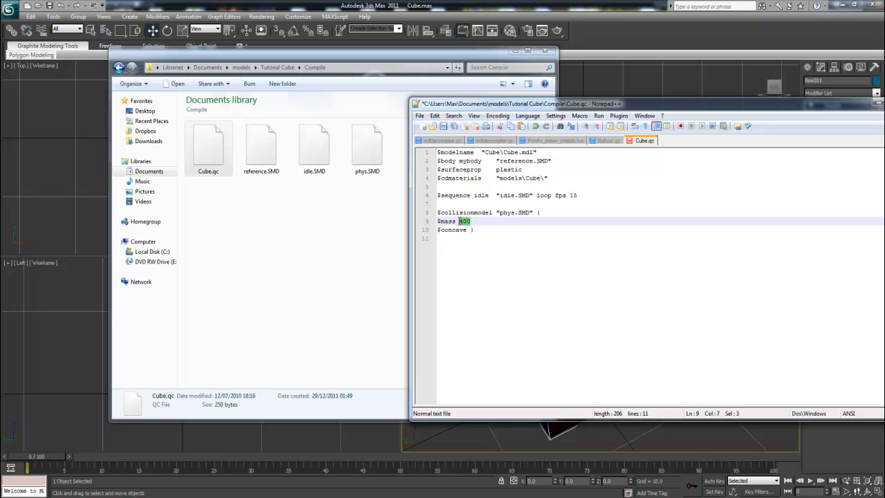
{"action": "type", "text": "1"}
{"action": "left_click", "coordinate": [490, 231]}
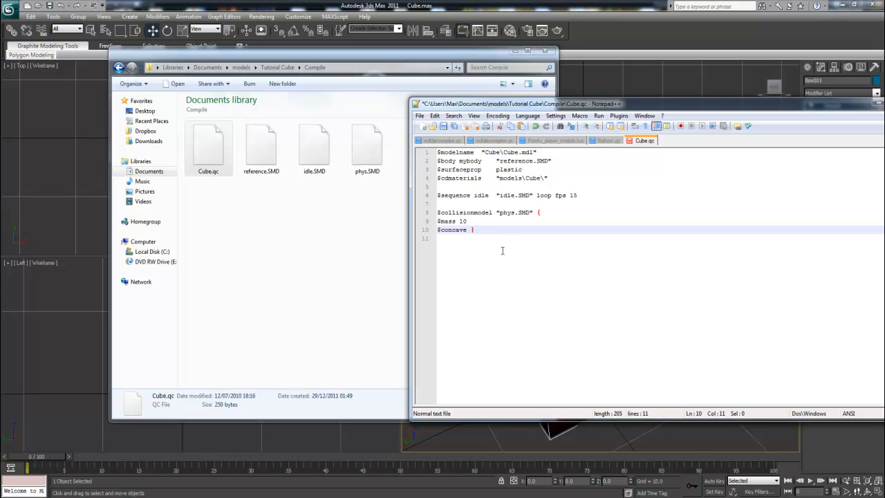
{"action": "left_click", "coordinate": [503, 251]}
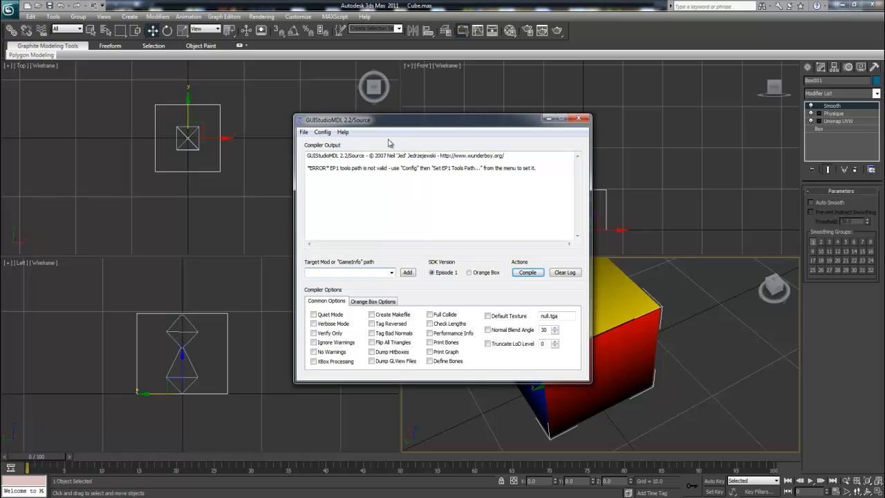
In GUIStudioMDL, set the SDK version to Orange Box and keep Half-Life 2 as the target mod
{"action": "left_click", "coordinate": [341, 131]}
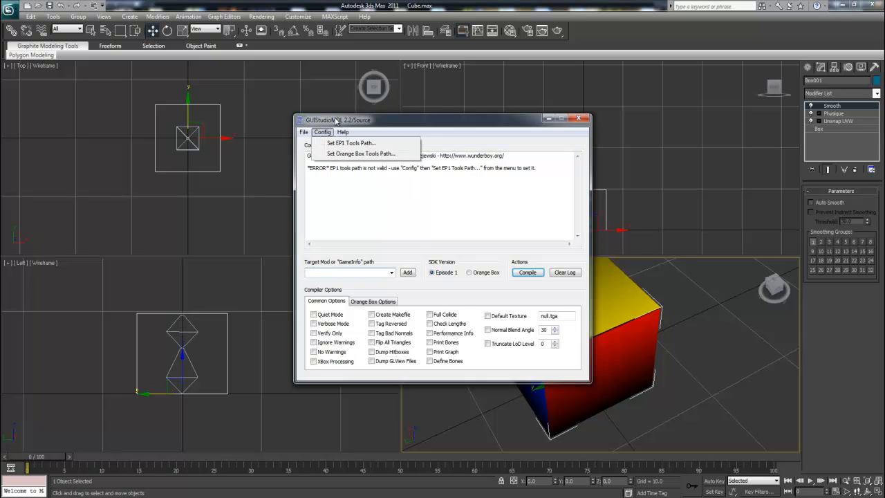
{"action": "left_click", "coordinate": [337, 119]}
{"action": "left_click", "coordinate": [488, 276]}
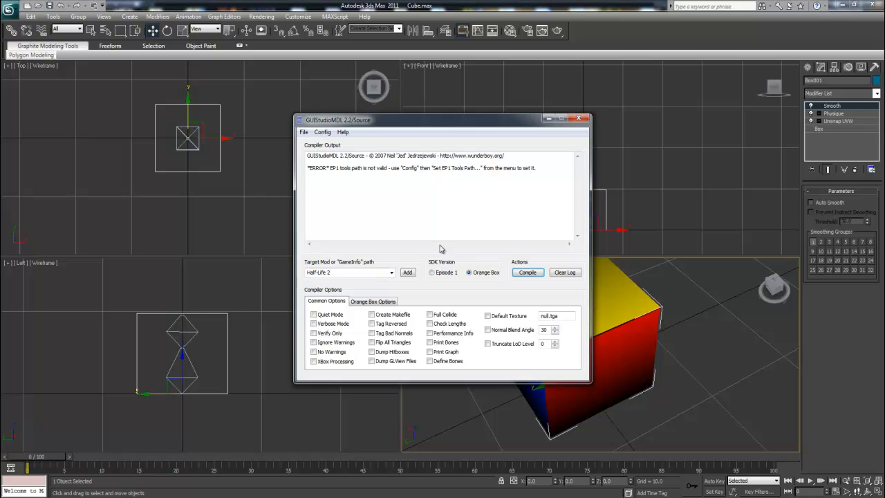
{"action": "left_click", "coordinate": [391, 272]}
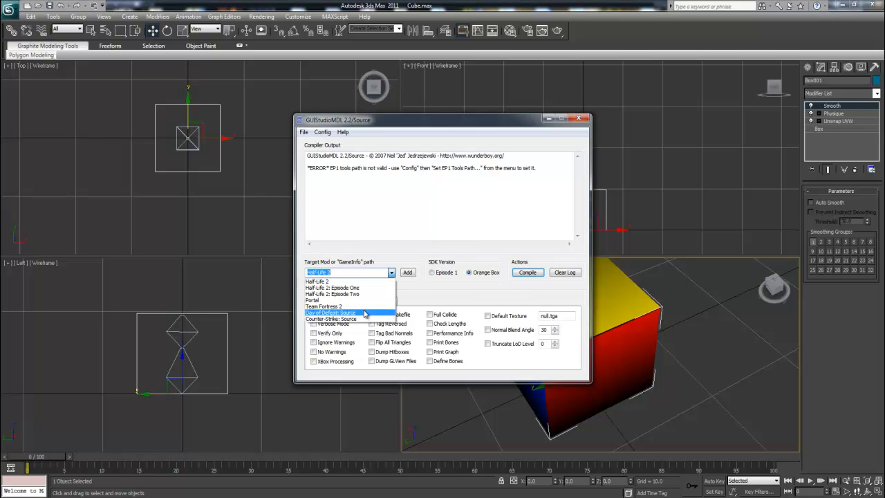
{"action": "left_click", "coordinate": [483, 284]}
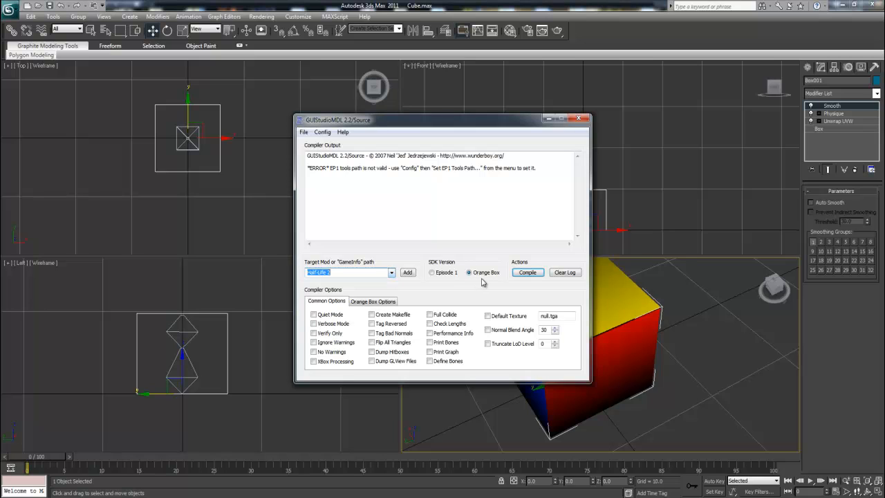
Load Cube.qc from the Compile folder inside Tutorial Cube and compile the model
{"action": "left_click", "coordinate": [311, 135]}
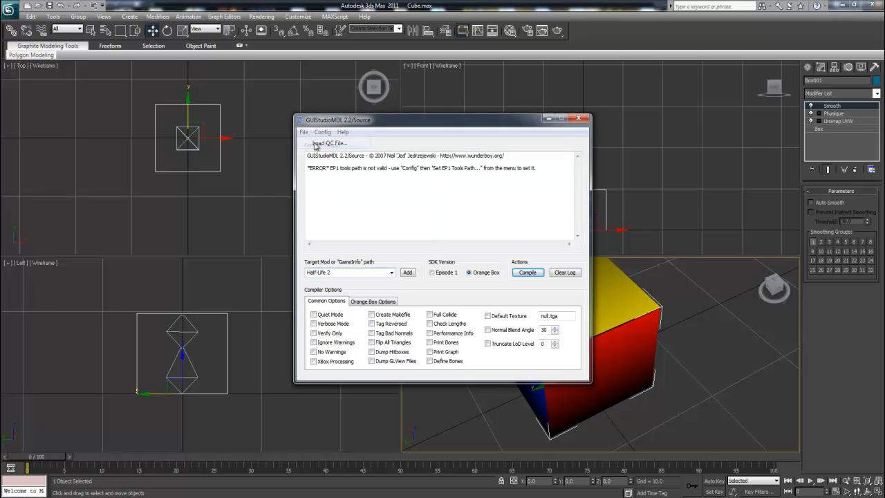
{"action": "left_click", "coordinate": [320, 146]}
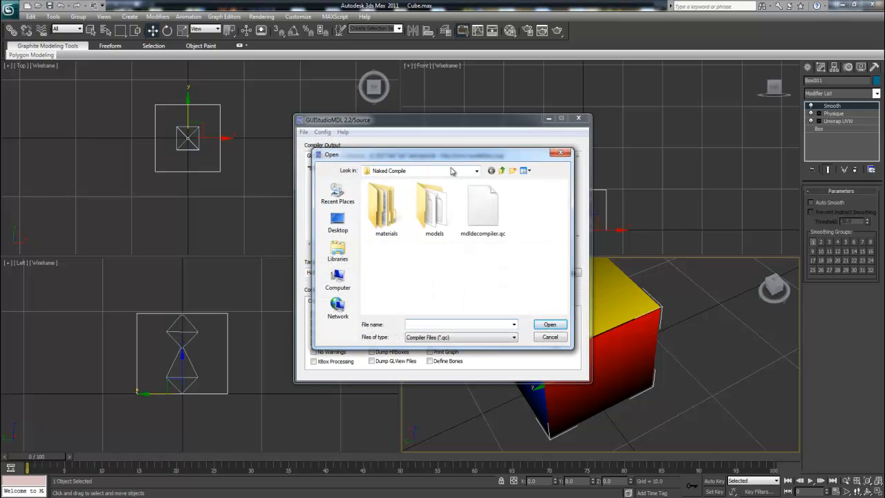
{"action": "left_click", "coordinate": [473, 171]}
{"action": "scroll", "coordinate": [449, 182], "scroll_direction": "up", "scroll_amount": 1}
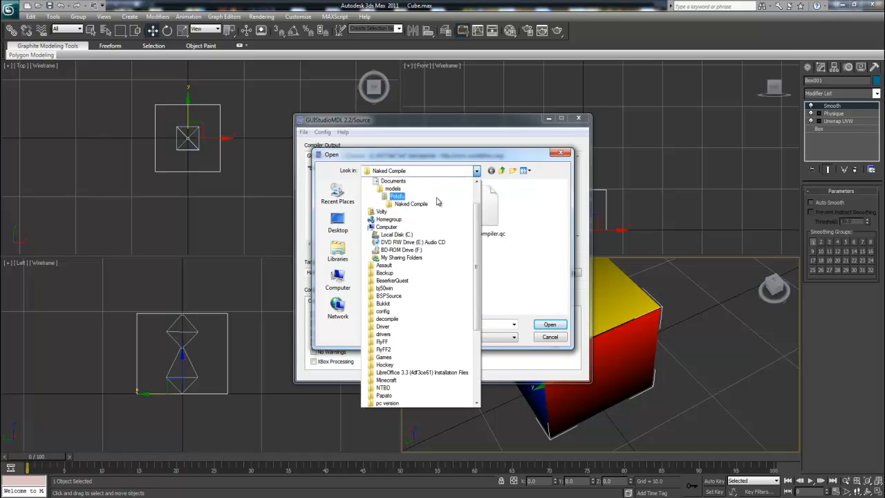
{"action": "left_click", "coordinate": [417, 193]}
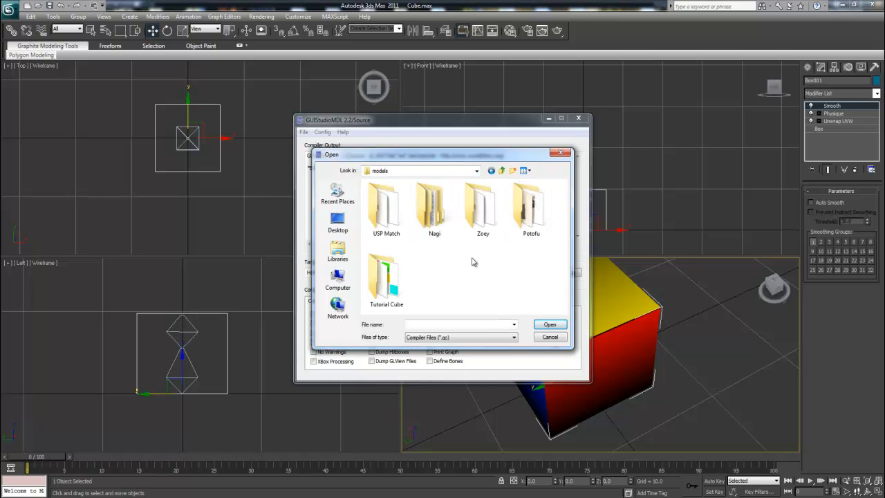
{"action": "double_click", "coordinate": [395, 280]}
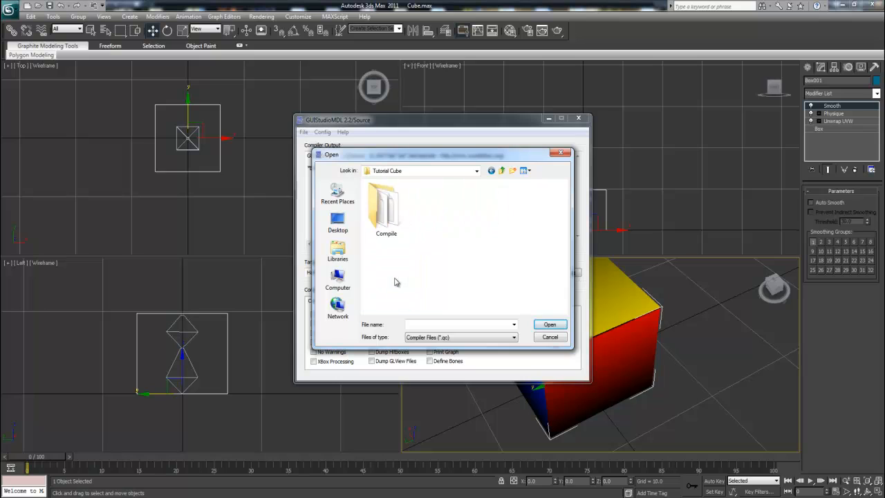
{"action": "double_click", "coordinate": [388, 208]}
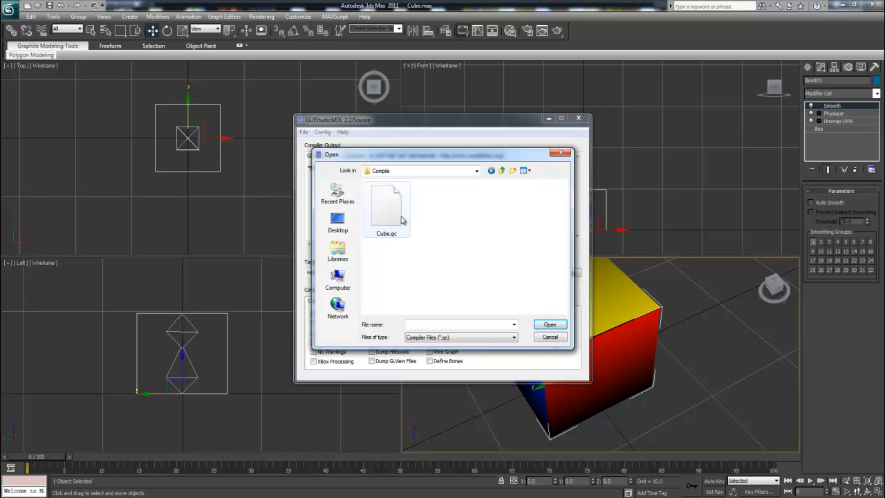
{"action": "double_click", "coordinate": [401, 218]}
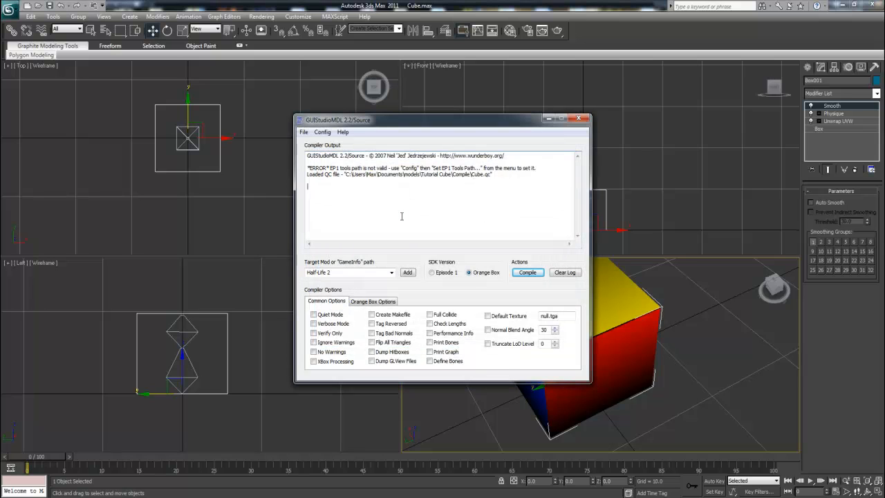
{"action": "left_click", "coordinate": [526, 274]}
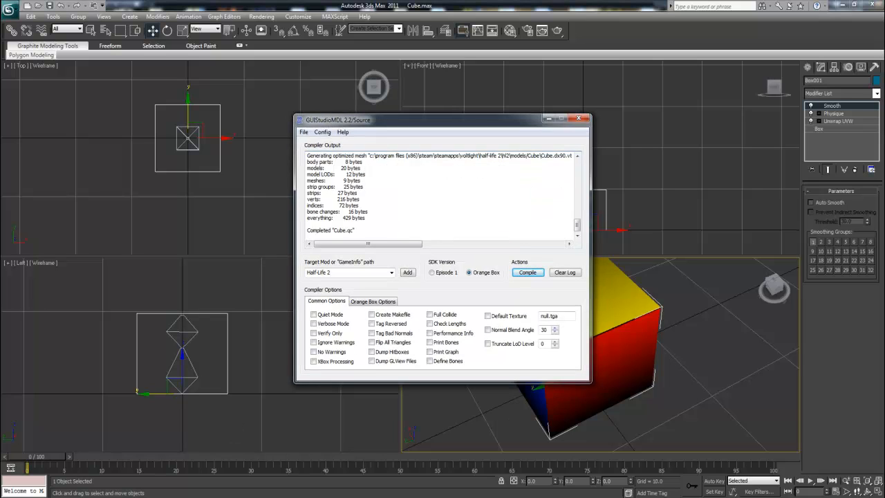
Switch to Steam, launch Source SDK from the game library, and start its Model Viewer
{"action": "left_click", "coordinate": [809, 493]}
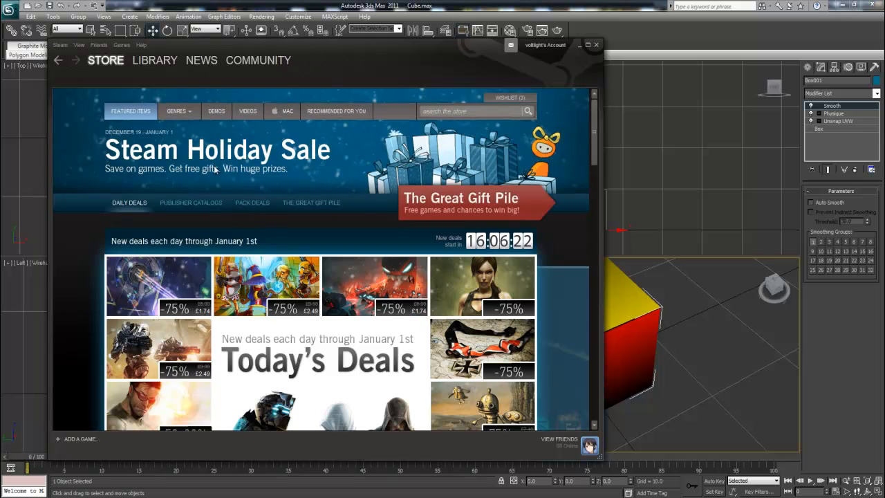
{"action": "left_click", "coordinate": [155, 60]}
{"action": "double_click", "coordinate": [238, 112]}
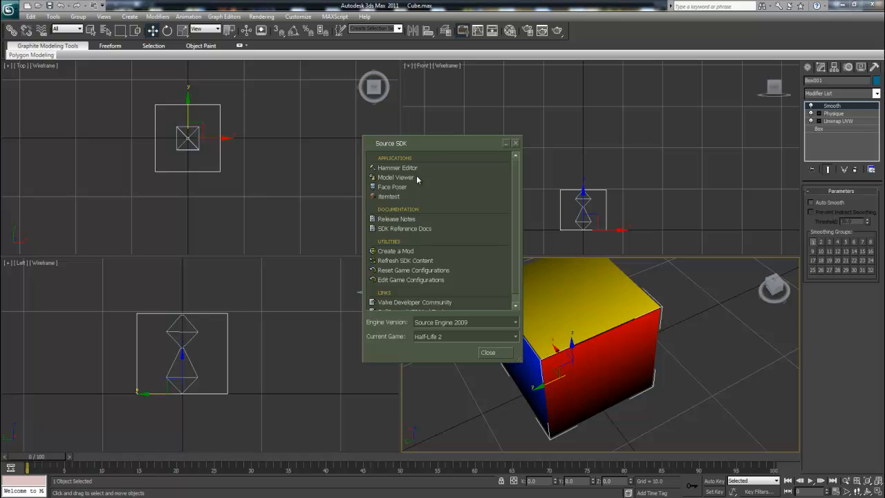
{"action": "left_click", "coordinate": [417, 177]}
{"action": "double_click", "coordinate": [423, 168]}
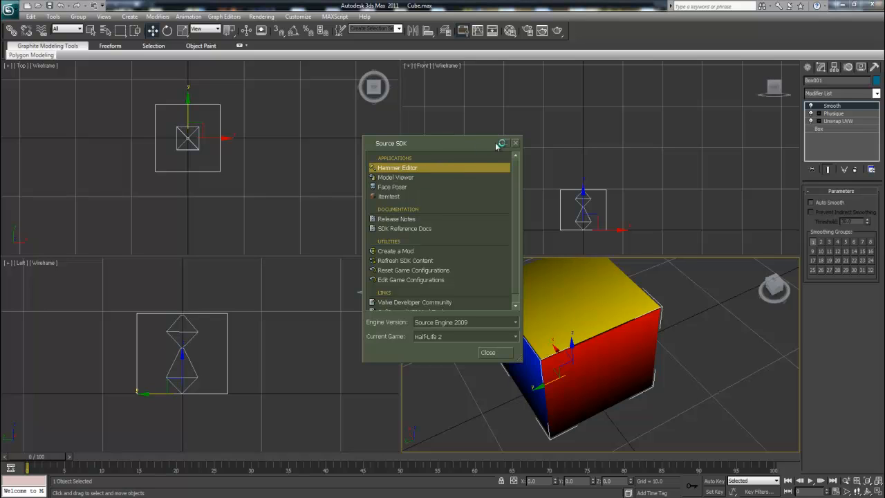
{"action": "left_click", "coordinate": [507, 143]}
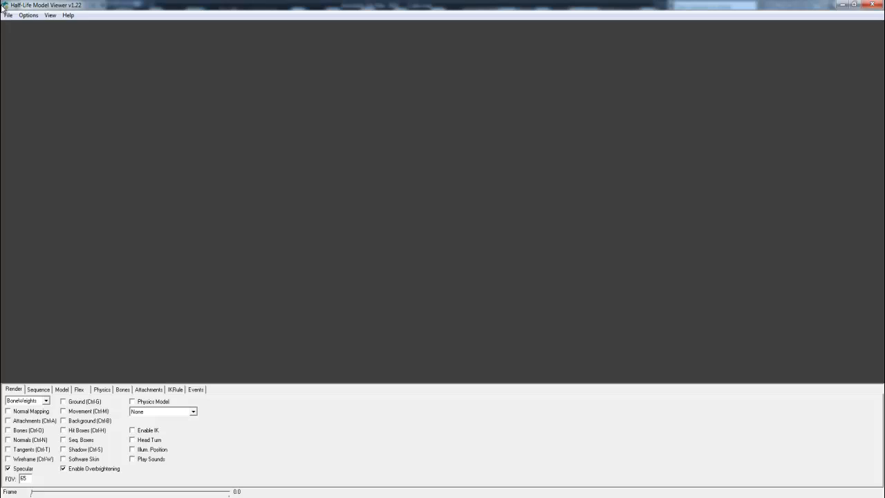
Load cube.mdl from the Cube folder under models and inspect the cube from several sides
{"action": "left_click", "coordinate": [8, 14]}
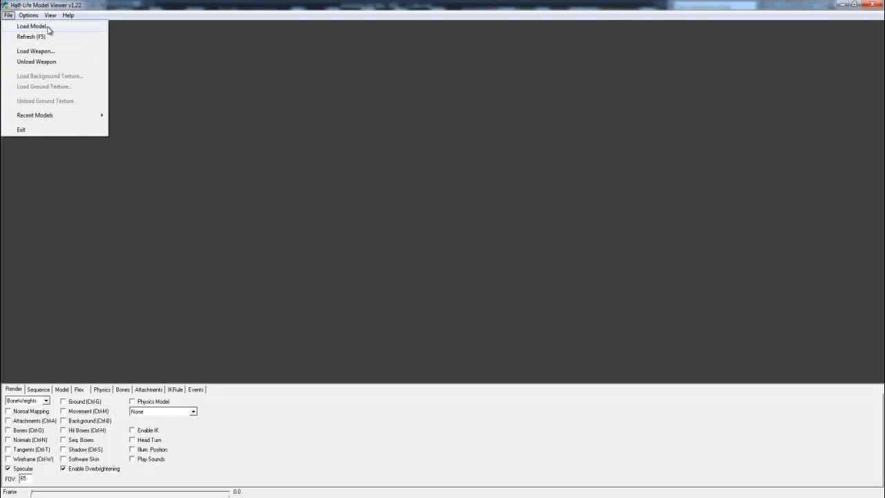
{"action": "left_click", "coordinate": [47, 26]}
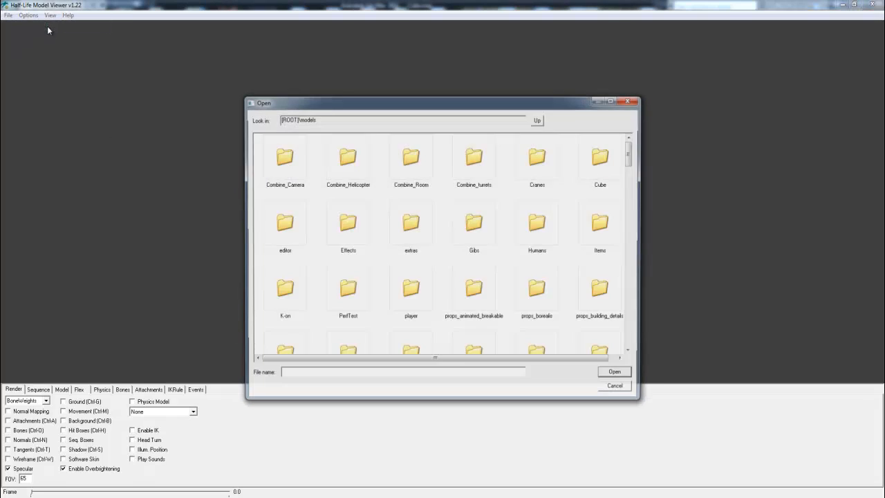
{"action": "double_click", "coordinate": [614, 166]}
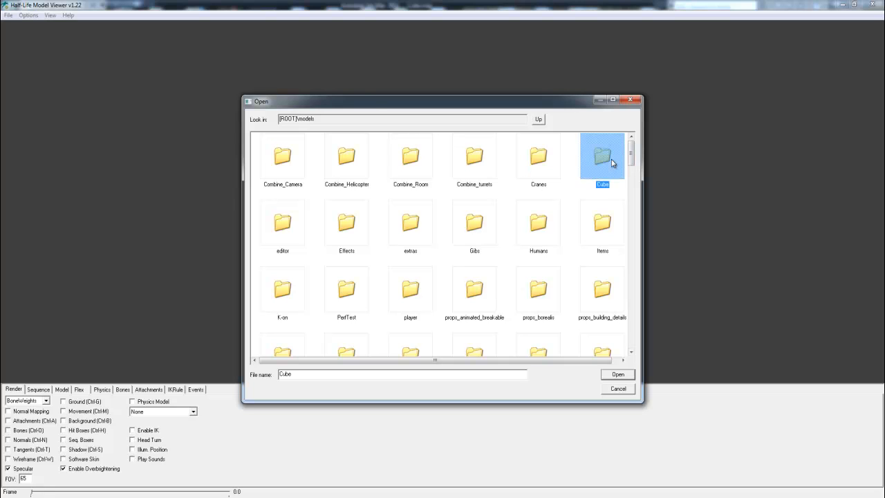
{"action": "double_click", "coordinate": [264, 172]}
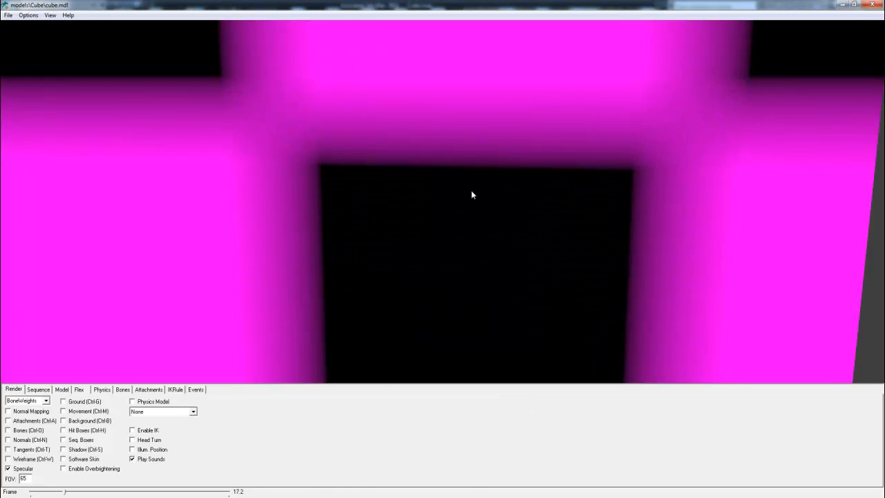
{"action": "right_click_drag", "start_coordinate": [472, 192], "coordinate": [471, 222]}
{"action": "left_click_drag", "start_coordinate": [472, 222], "coordinate": [404, 222]}
{"action": "right_click_drag", "start_coordinate": [404, 221], "coordinate": [411, 208]}
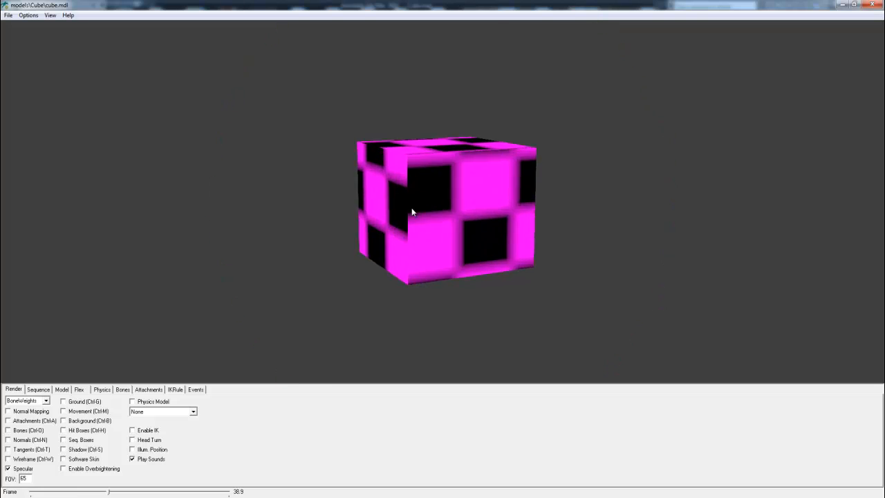
{"action": "left_click_drag", "start_coordinate": [411, 208], "coordinate": [468, 237]}
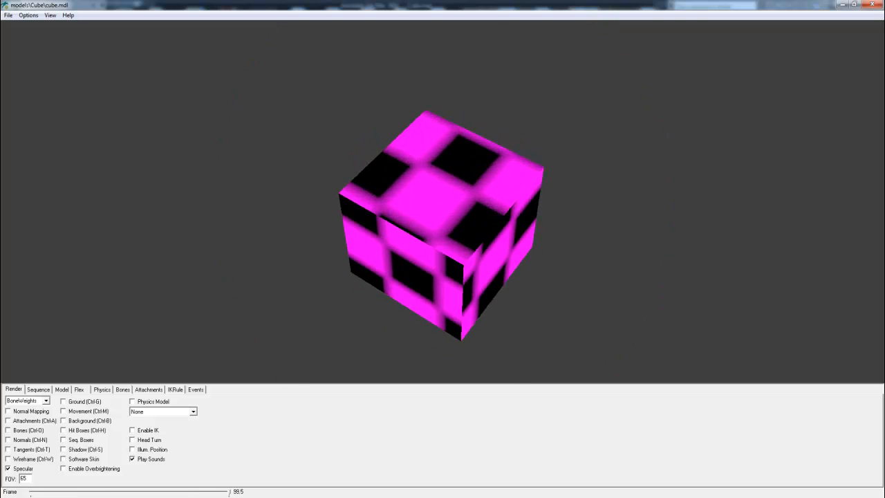
Switch to Windows Explorer, go back to the Tutorial Cube folder and select Cube_UVW_Texture.png
{"action": "left_click", "coordinate": [270, 497]}
{"action": "left_click", "coordinate": [229, 457]}
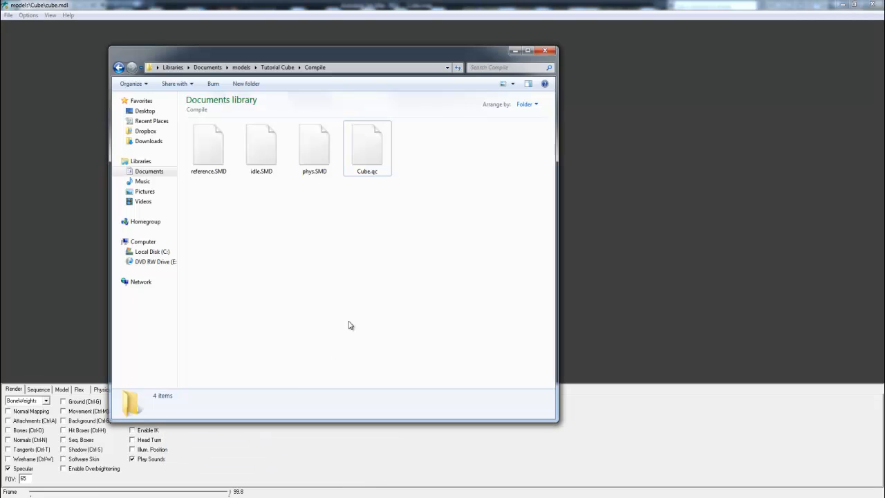
{"action": "left_click", "coordinate": [118, 67]}
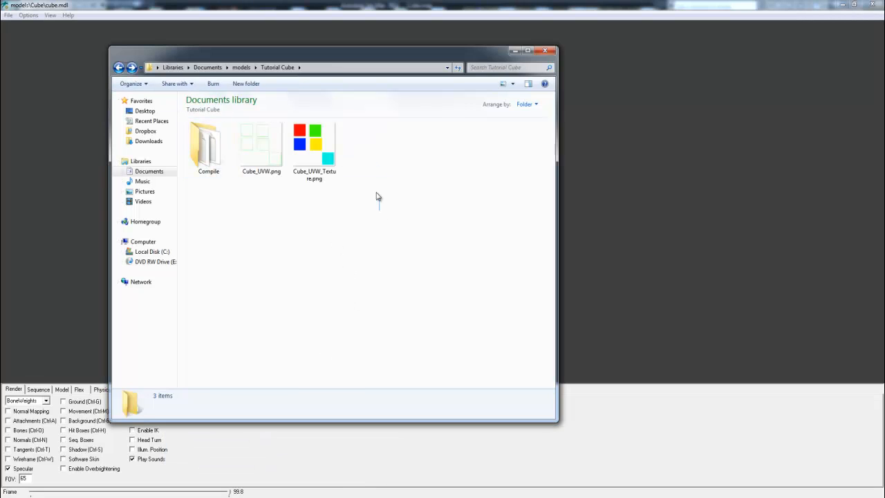
{"action": "mouse_move", "coordinate": [379, 210]}
{"action": "left_mouse_down"}
{"action": "mouse_move", "coordinate": [240, 114]}
{"action": "mouse_move", "coordinate": [235, 153]}
{"action": "mouse_move", "coordinate": [381, 199]}
{"action": "left_mouse_up"}
{"action": "left_click", "coordinate": [330, 168]}
Switch to VTFEdit and import Cube_UVW_Texture.png from Tutorial Cube, accepting the default VTF options
{"action": "left_click", "coordinate": [520, 497]}
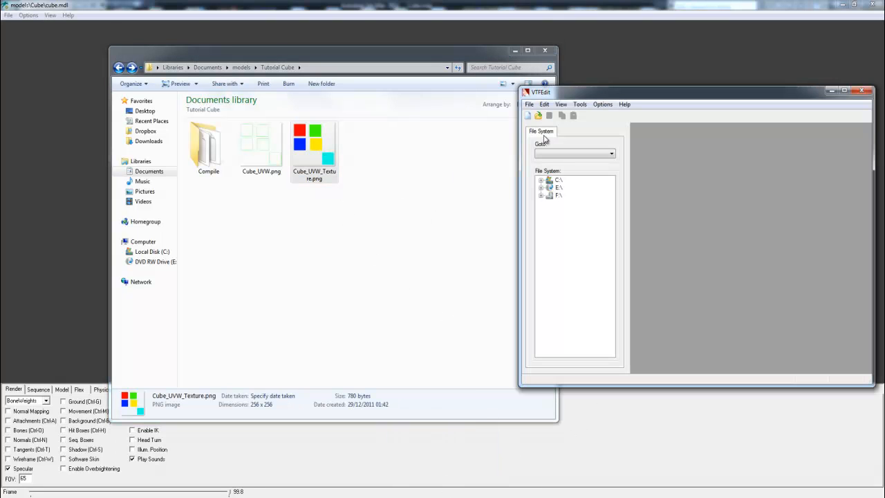
{"action": "left_click_drag", "start_coordinate": [579, 97], "coordinate": [494, 100]}
{"action": "left_click", "coordinate": [444, 106]}
{"action": "left_click", "coordinate": [484, 156]}
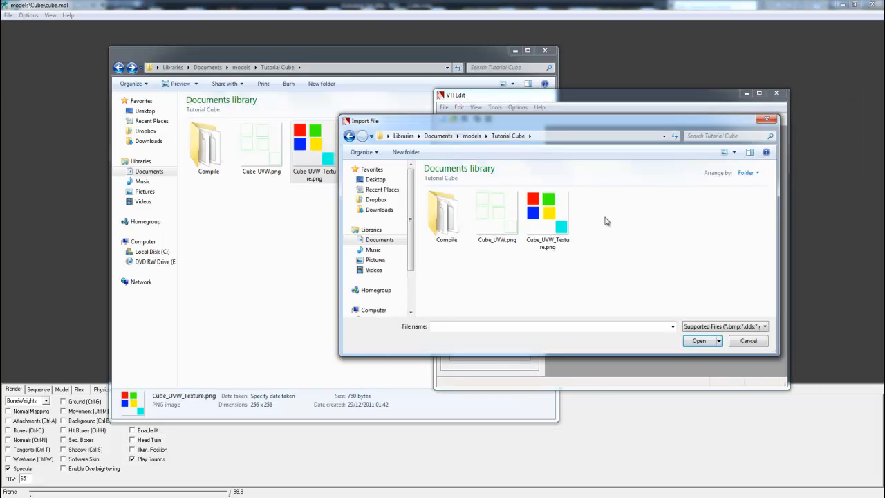
{"action": "double_click", "coordinate": [559, 217]}
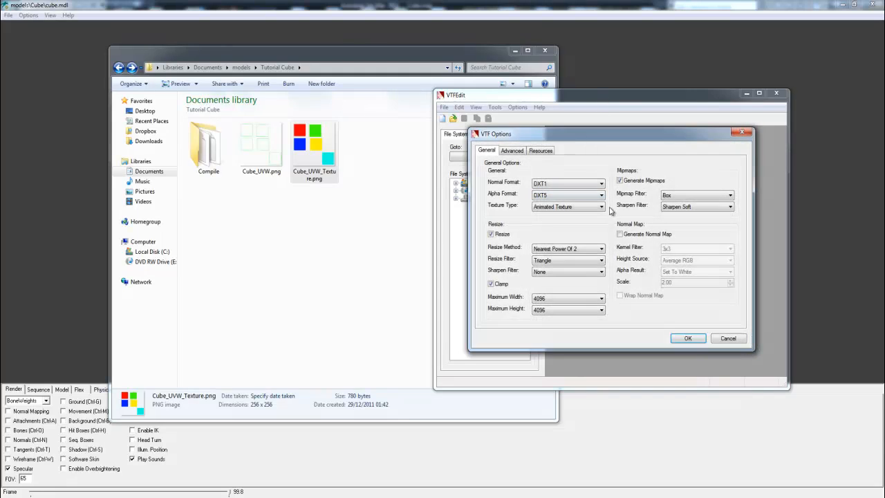
{"action": "left_click", "coordinate": [689, 339]}
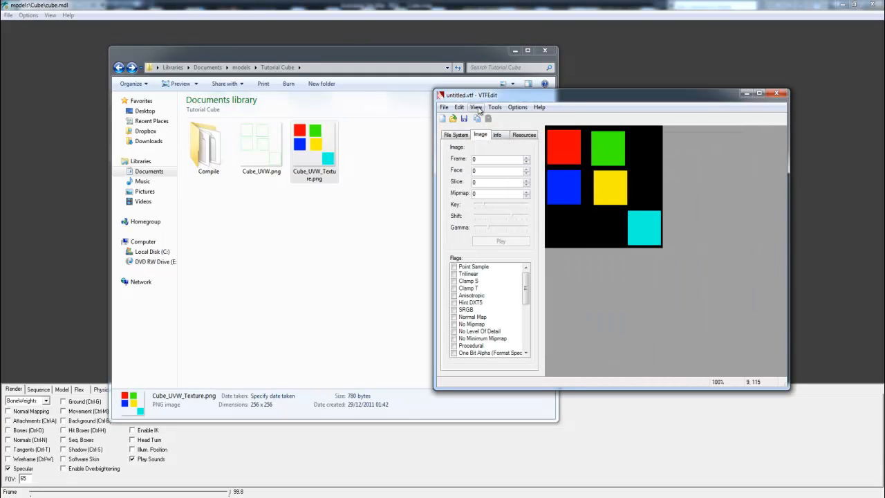
Save the imported texture in Tutorial Cube as the VTF file Cube_UVW_Texture and close VTFEdit
{"action": "left_click_drag", "start_coordinate": [484, 94], "coordinate": [403, 95]}
{"action": "left_click", "coordinate": [363, 107]}
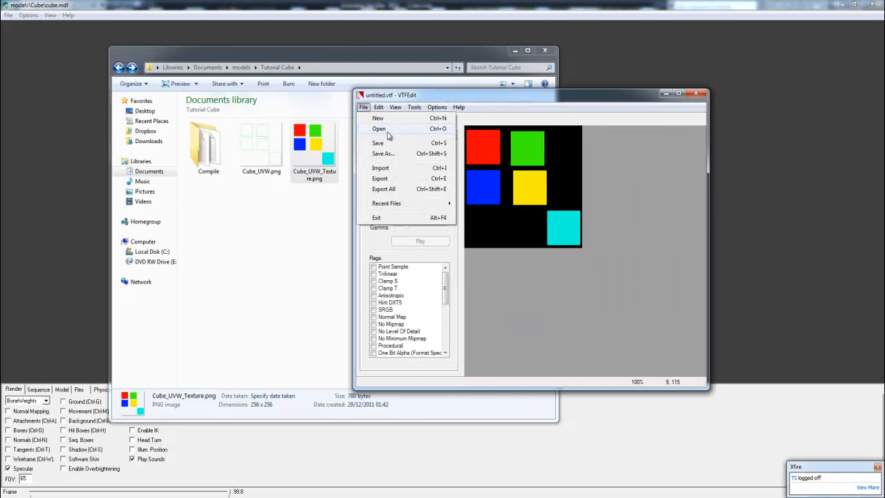
{"action": "left_click", "coordinate": [407, 153]}
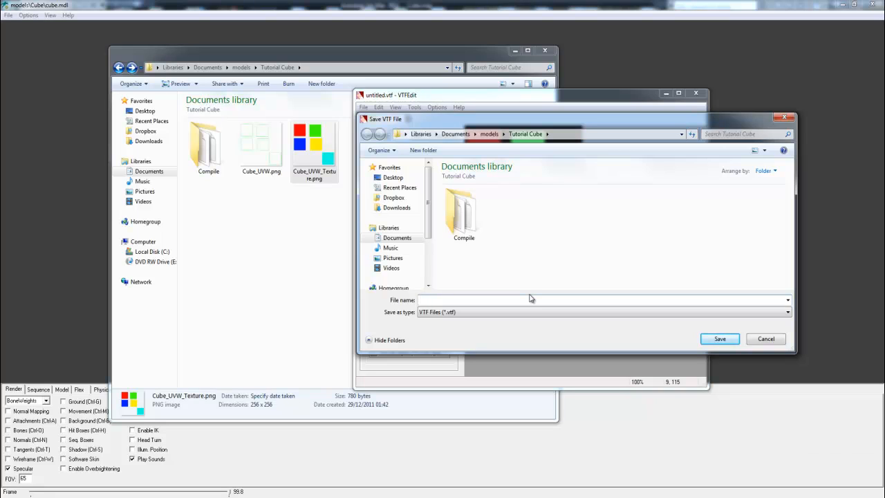
{"action": "type", "text": "Cube_UVW"}
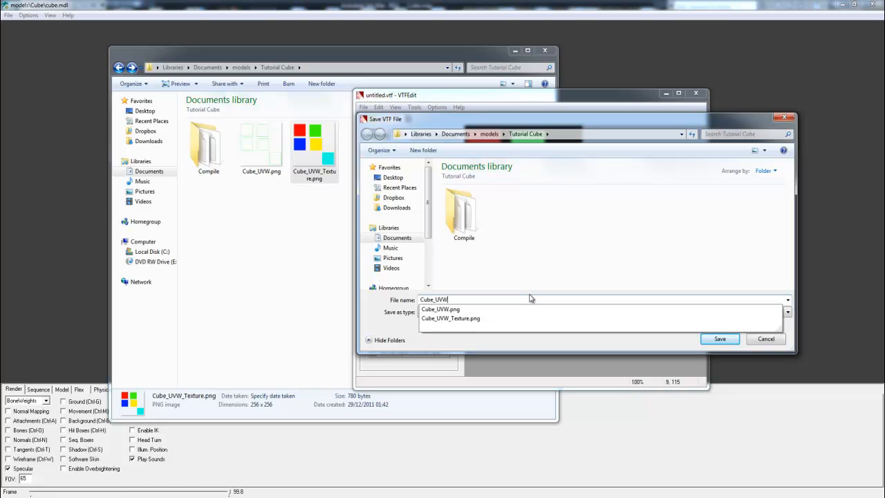
{"action": "type", "text": "_"}
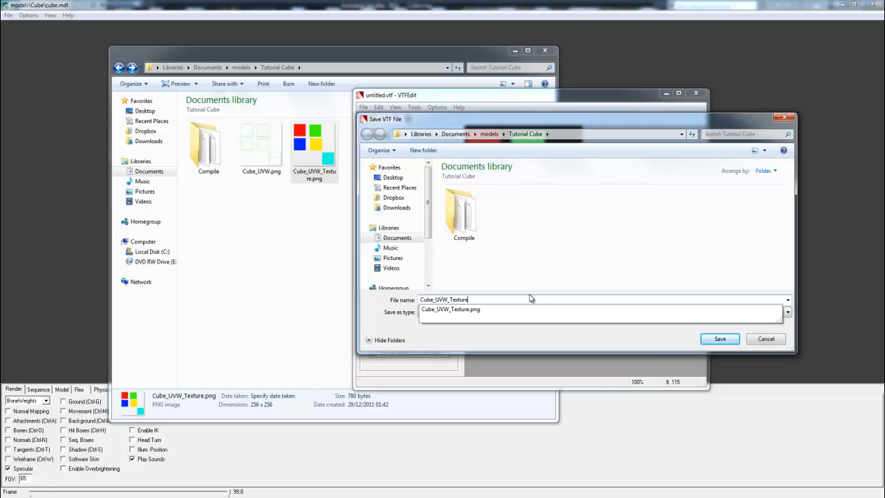
{"action": "type", "text": "Texture"}
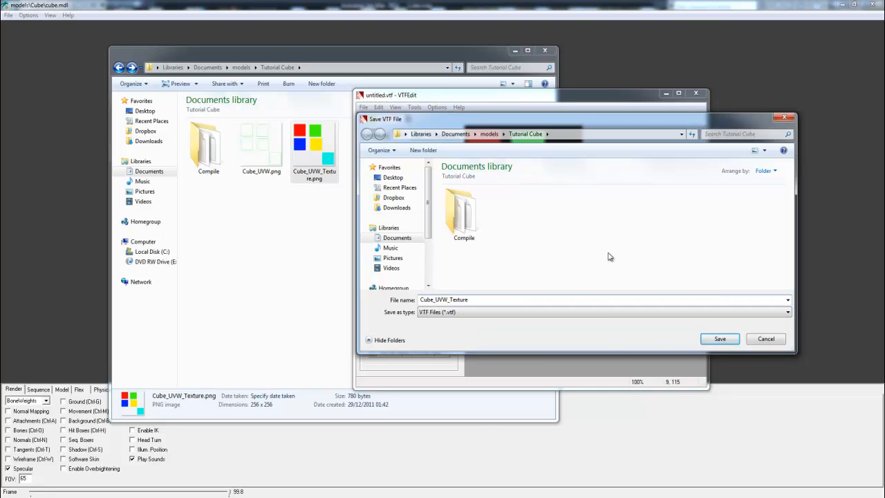
{"action": "left_click", "coordinate": [719, 339]}
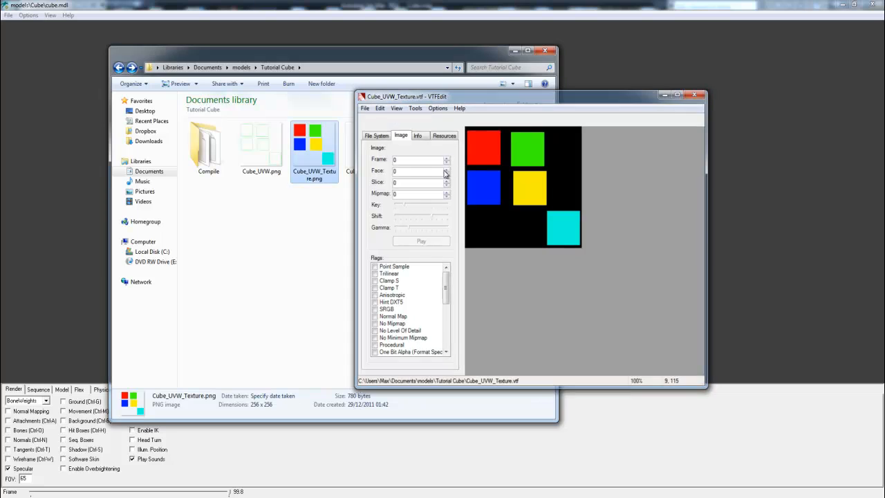
{"action": "left_click", "coordinate": [697, 94]}
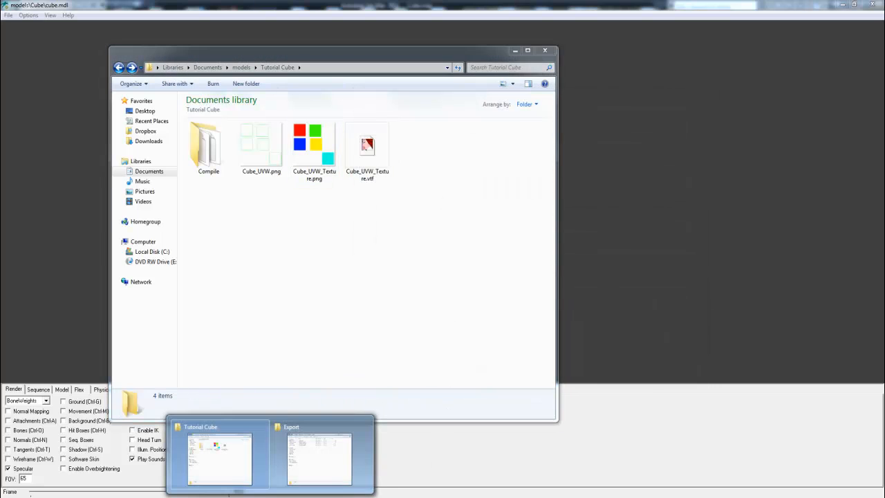
In Windows Explorer, open the materials\models folder inside half-life 2\hl2 in the steamapps directory
{"action": "left_click", "coordinate": [386, 156]}
{"action": "left_click", "coordinate": [467, 198]}
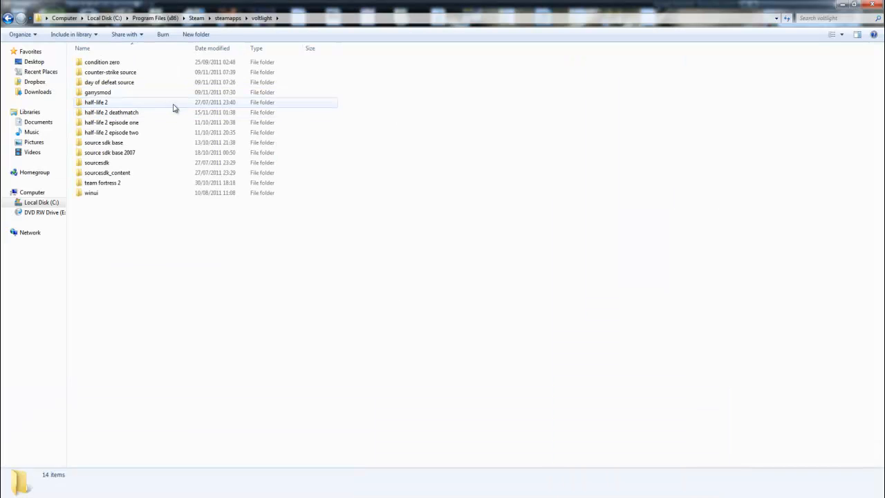
{"action": "double_click", "coordinate": [173, 105]}
{"action": "left_click", "coordinate": [174, 81]}
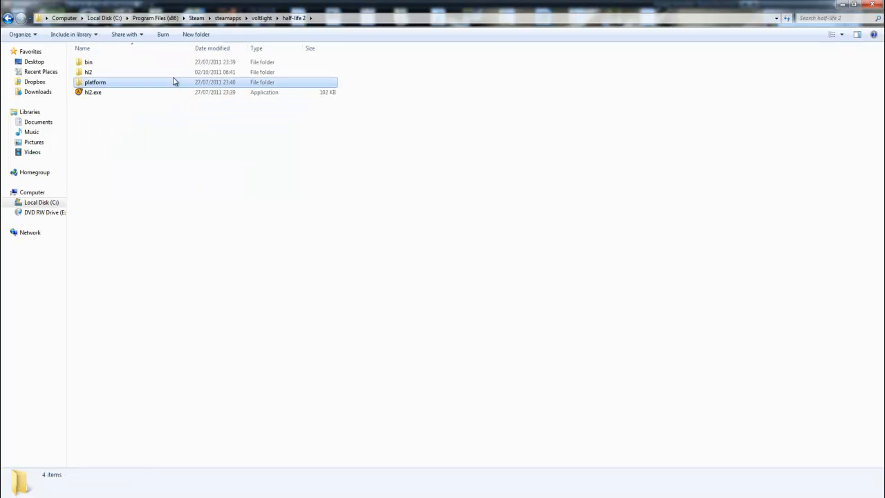
{"action": "double_click", "coordinate": [175, 72]}
{"action": "double_click", "coordinate": [194, 122]}
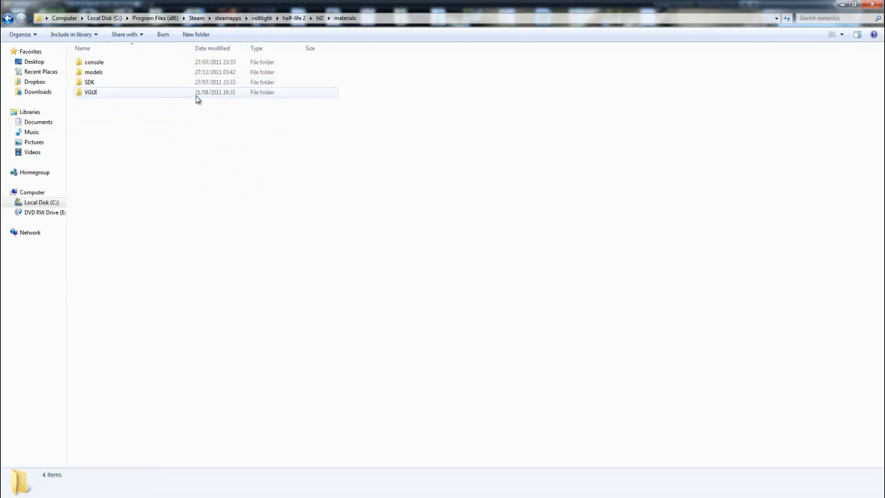
{"action": "double_click", "coordinate": [200, 72]}
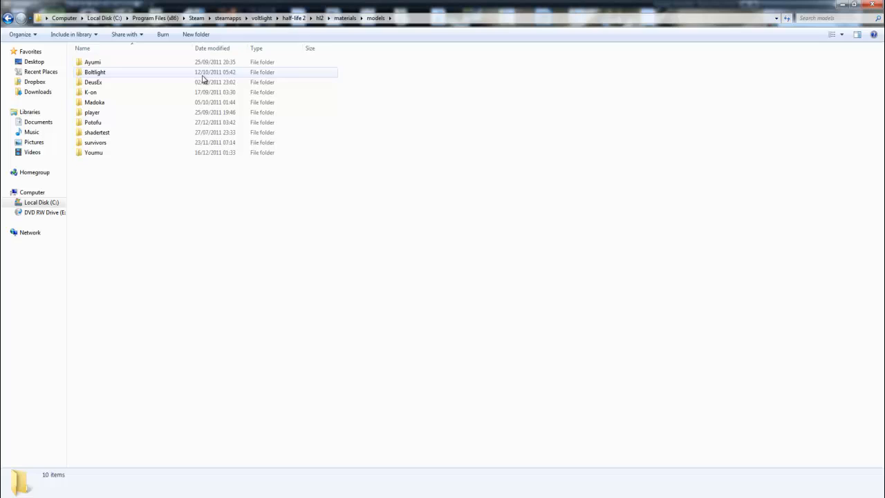
Create a folder named Cube inside materials\models
{"action": "right_click", "coordinate": [242, 252]}
{"action": "mouse_move", "coordinate": [306, 389]}
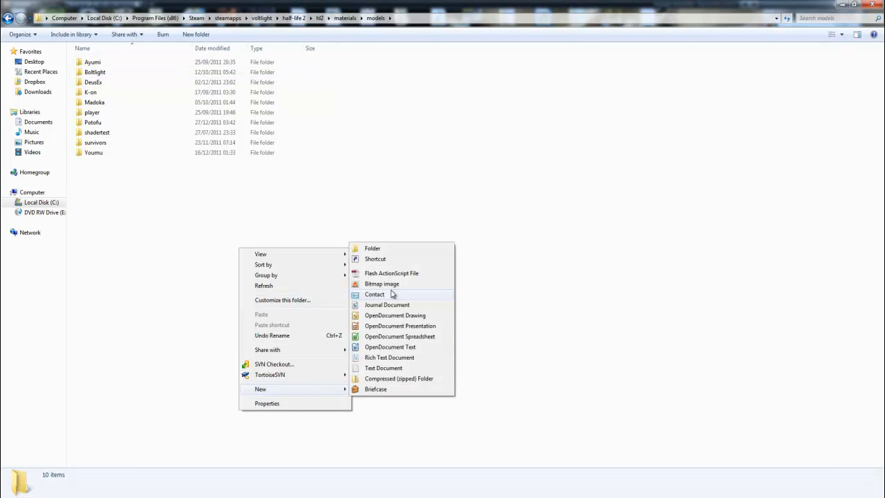
{"action": "left_click", "coordinate": [387, 250]}
{"action": "type", "text": "Cube"}
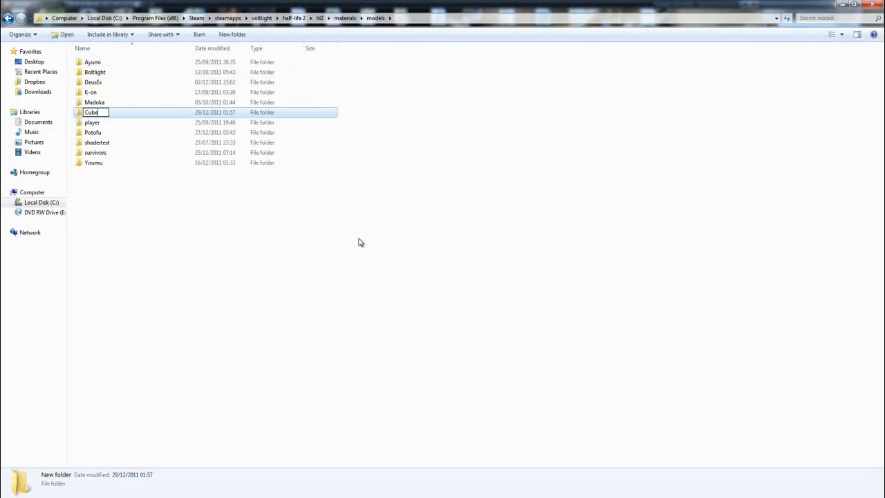
{"action": "key", "text": "Return"}
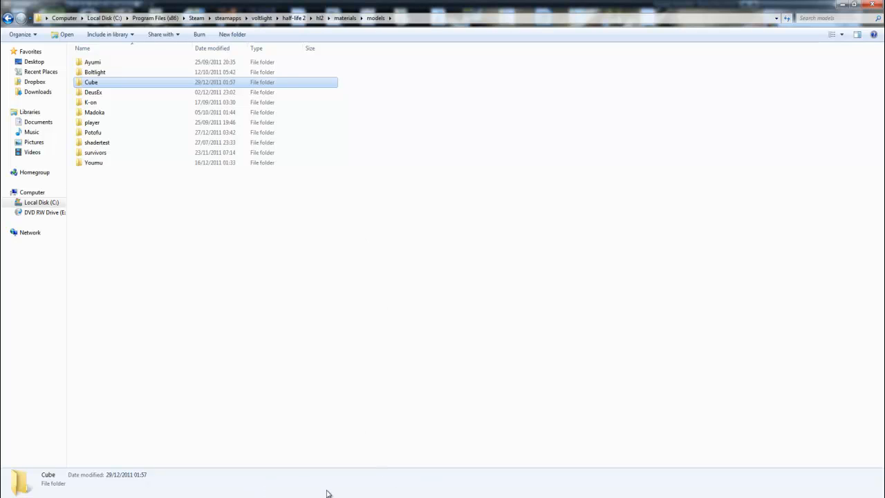
Open Cube.qc from Tutorial Cube's Compile folder in Notepad++, check its $cdmaterials path, and minimize the editor
{"action": "mouse_move", "coordinate": [270, 493]}
{"action": "left_click", "coordinate": [247, 477]}
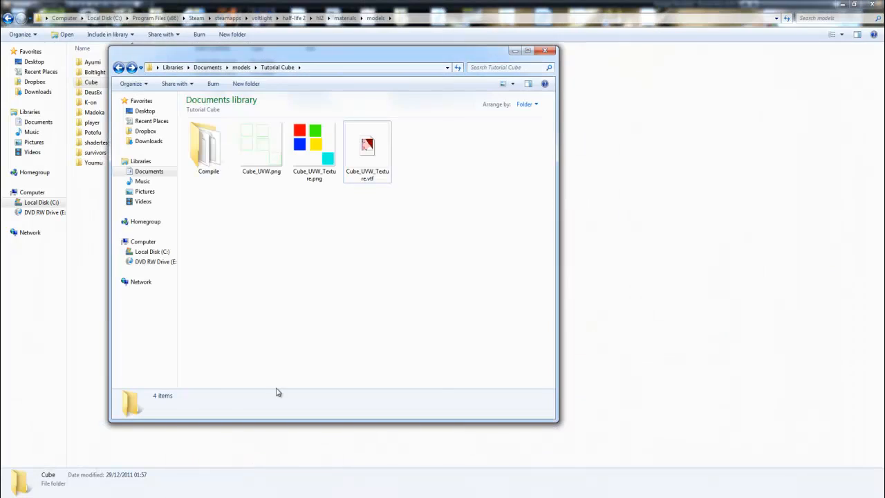
{"action": "double_click", "coordinate": [208, 148]}
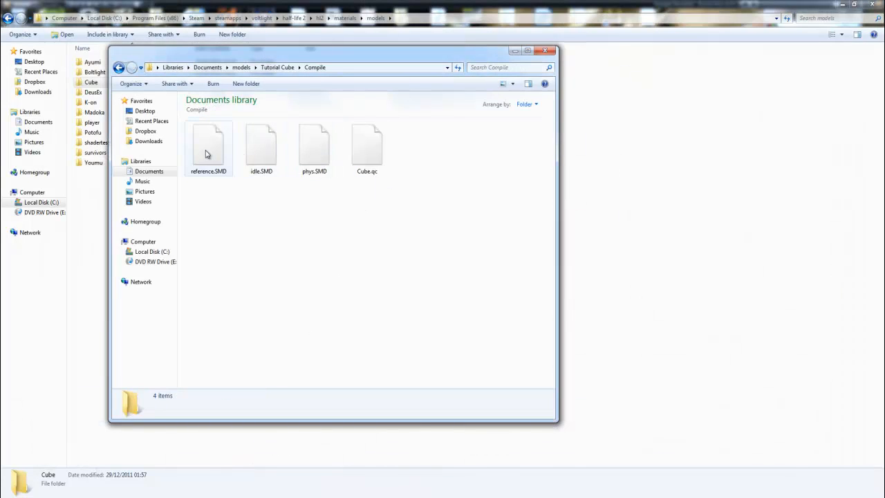
{"action": "left_click", "coordinate": [380, 157]}
{"action": "right_click", "coordinate": [382, 154]}
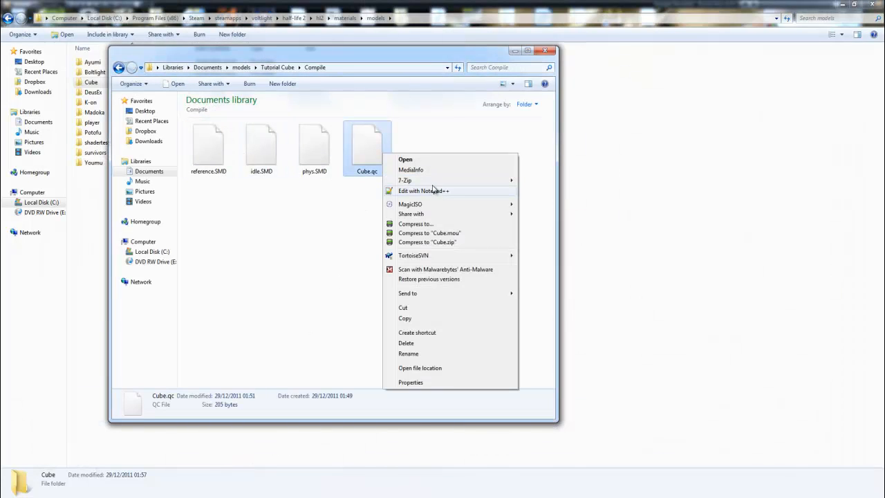
{"action": "left_click", "coordinate": [433, 191]}
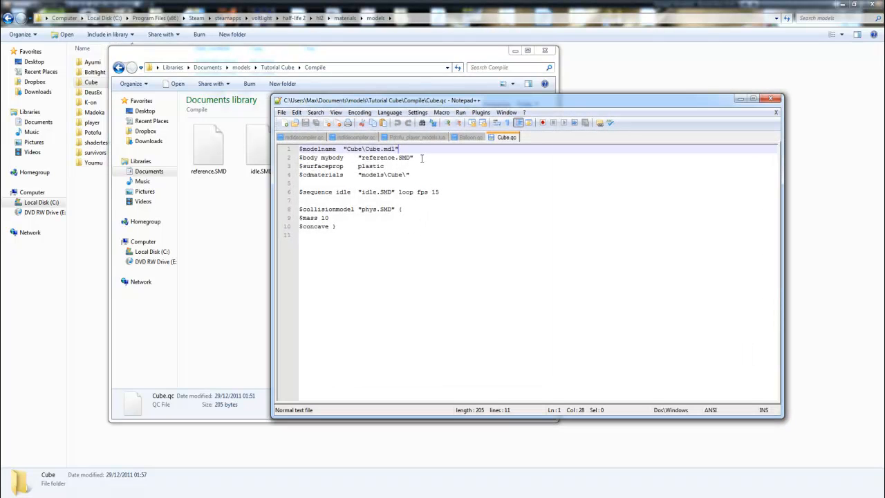
{"action": "left_click", "coordinate": [428, 176]}
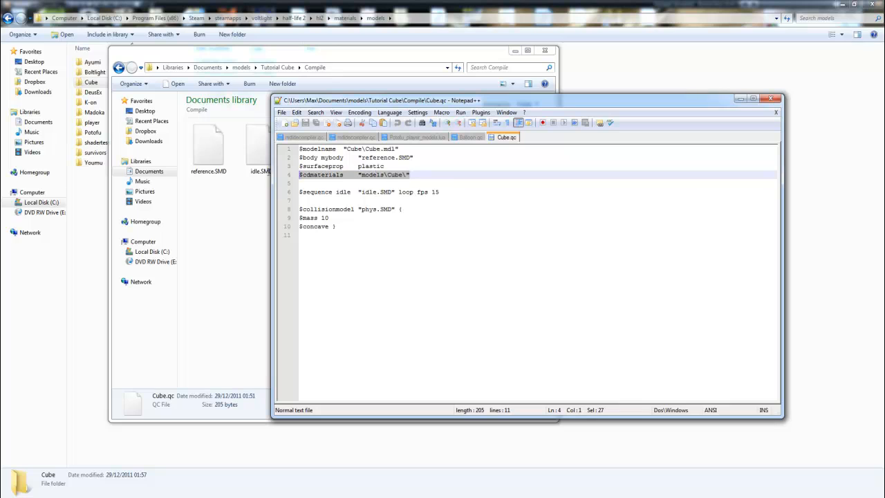
{"action": "left_click", "coordinate": [439, 149]}
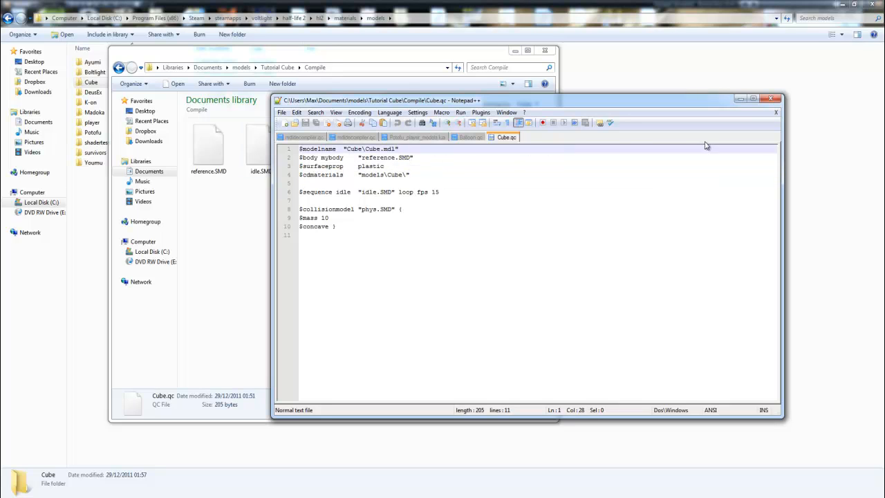
{"action": "left_click", "coordinate": [741, 100]}
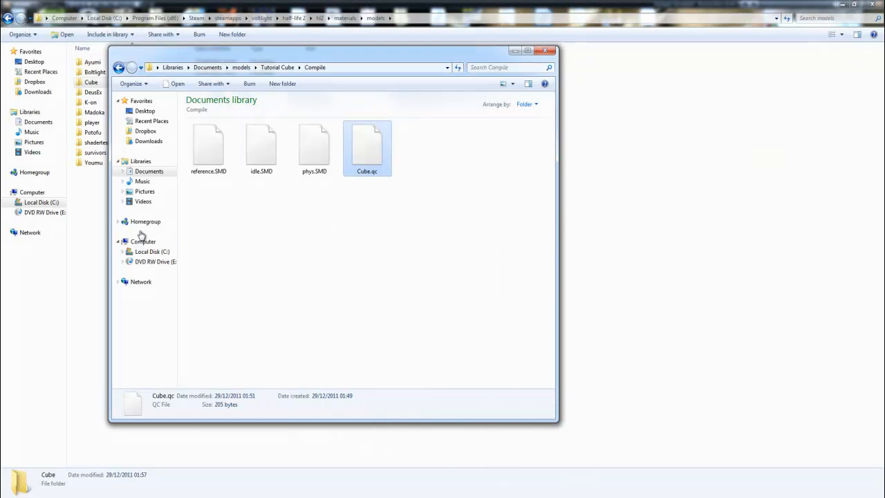
Move Cube_UVW_Texture.vtf from the Tutorial Cube folder into the Cube folder inside hl2's materials\models
{"action": "double_click", "coordinate": [99, 83]}
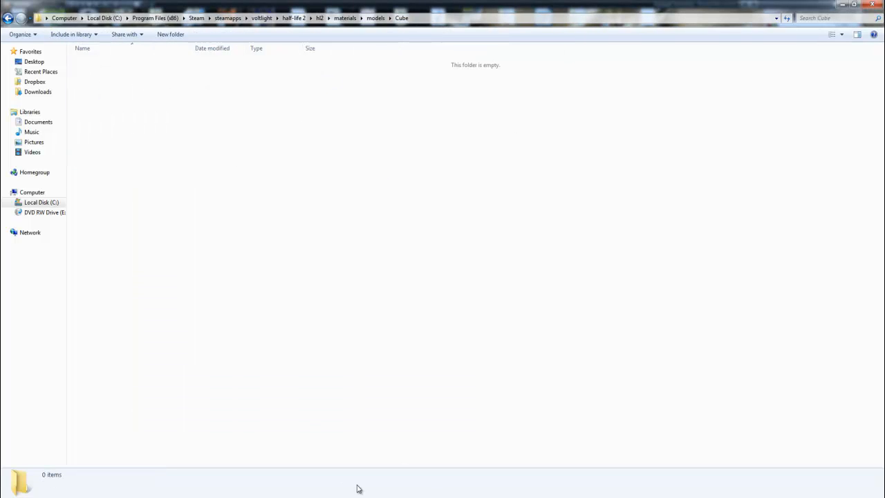
{"action": "mouse_move", "coordinate": [255, 492]}
{"action": "left_click", "coordinate": [231, 455]}
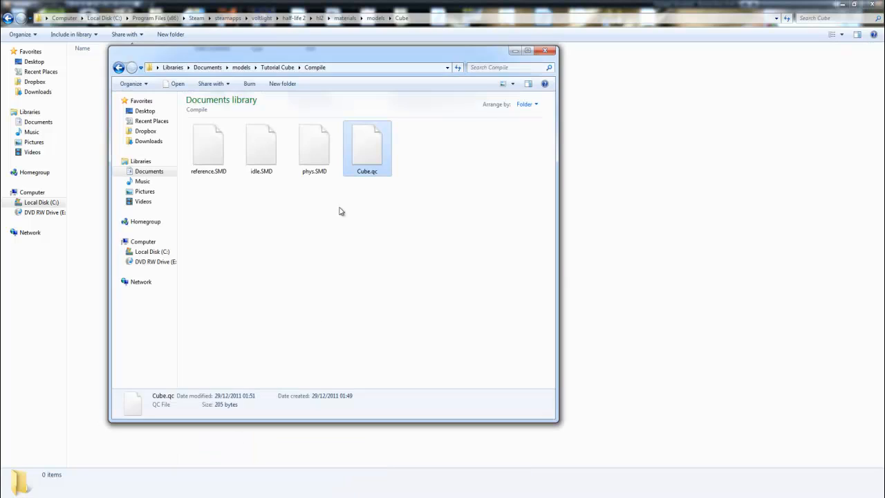
{"action": "left_click", "coordinate": [119, 67]}
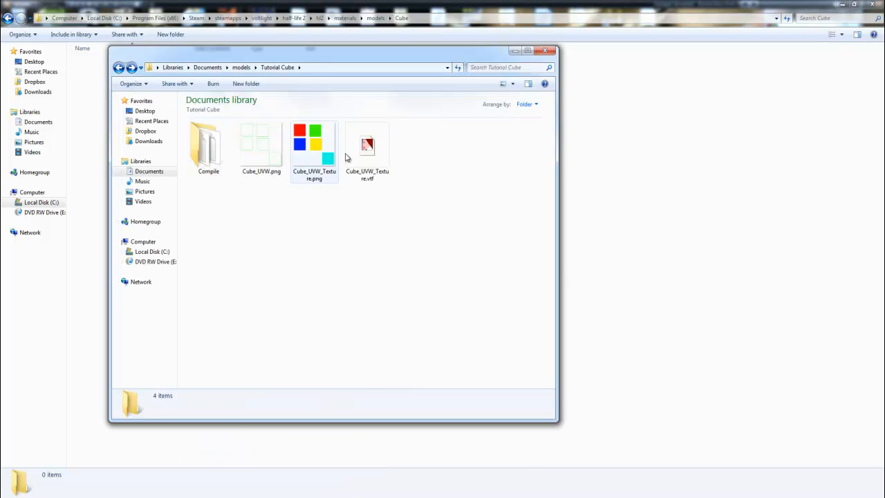
{"action": "left_click_drag", "start_coordinate": [367, 147], "coordinate": [626, 194]}
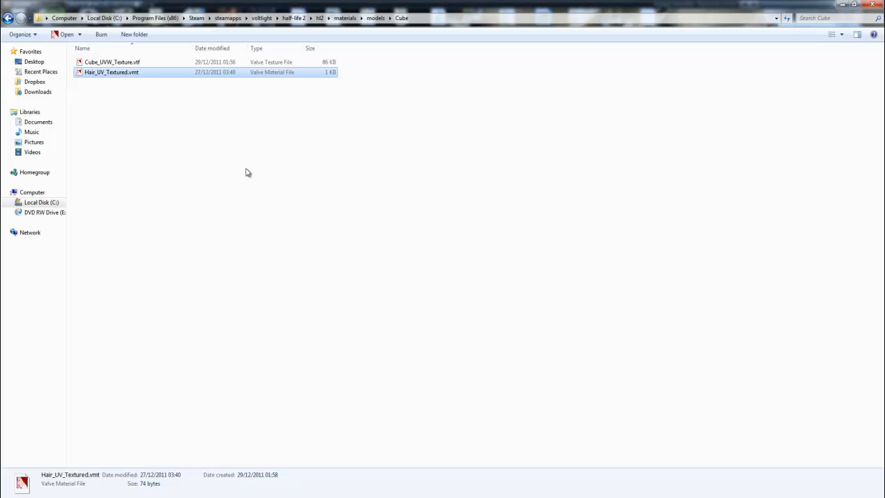
Rename the Hair_UV_Textured.vmt material file in the Cube folder as Cube_UVW_Texture.vmt
{"action": "left_click", "coordinate": [247, 172]}
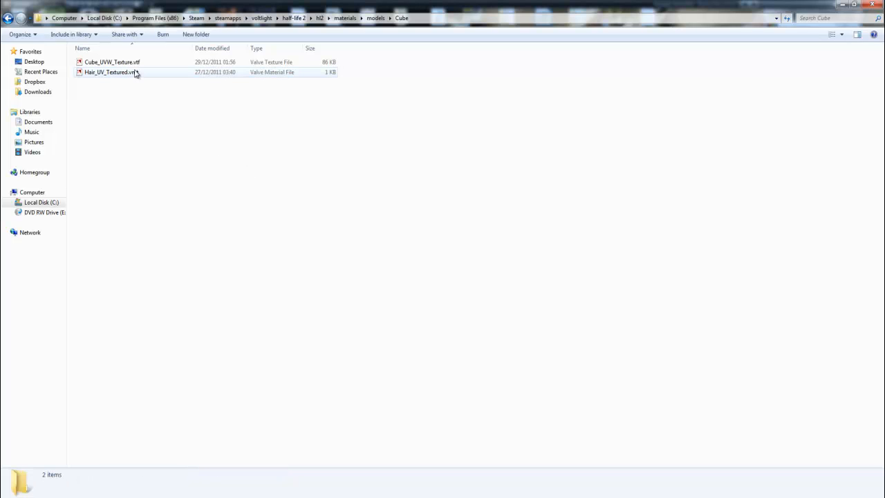
{"action": "right_click", "coordinate": [156, 74]}
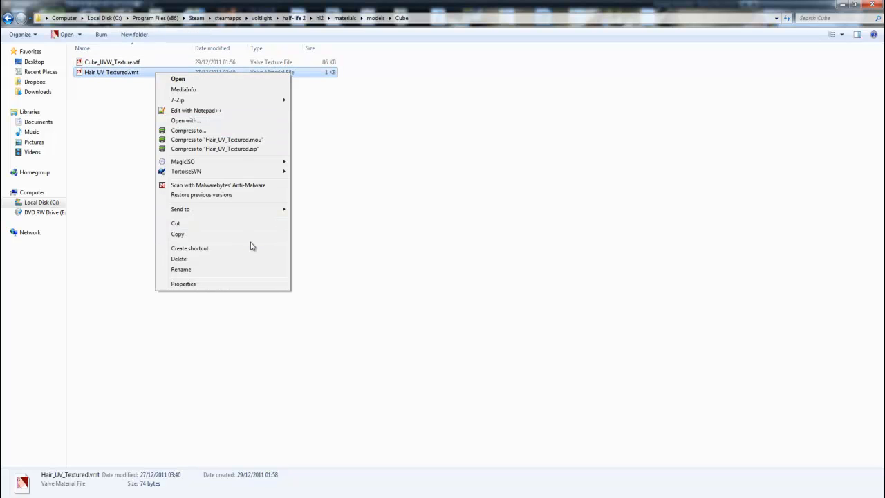
{"action": "left_click", "coordinate": [247, 269]}
{"action": "type", "text": "Cube_UB.vmt"}
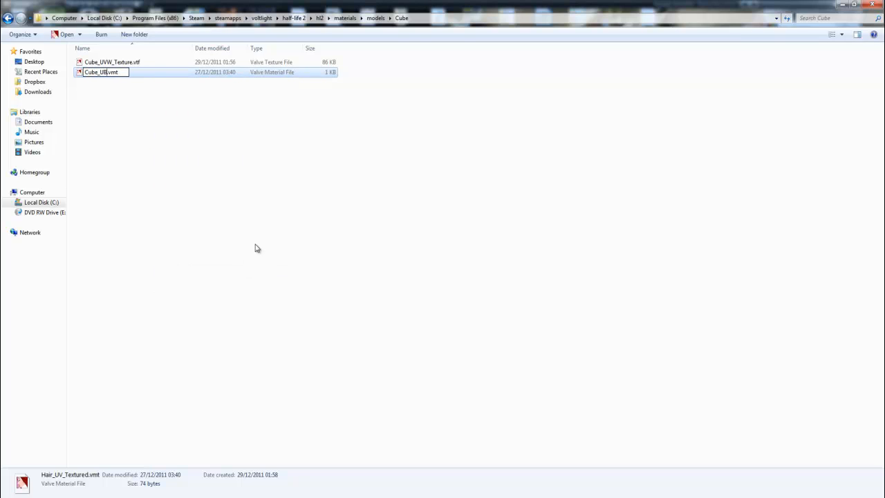
{"action": "key", "text": "BackSpace"}
{"action": "type", "text": "VW_Text"}
{"action": "type", "text": "ure"}
{"action": "key", "text": "Return"}
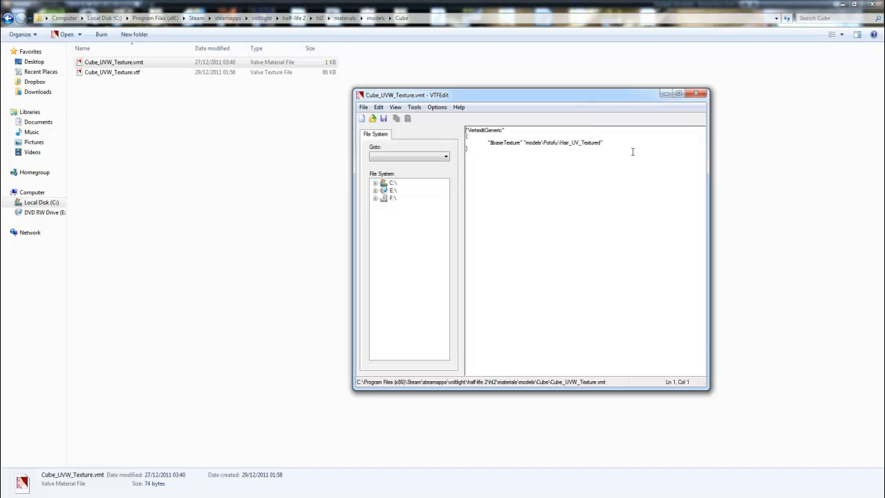
Set the material's $baseTexture path to models\Cube\Cube_UVW_Texture, save the VMT file and close VTFEdit
{"action": "left_click_drag", "start_coordinate": [625, 150], "coordinate": [479, 143]}
{"action": "left_click", "coordinate": [480, 144]}
{"action": "left_click_drag", "start_coordinate": [526, 144], "coordinate": [592, 145]}
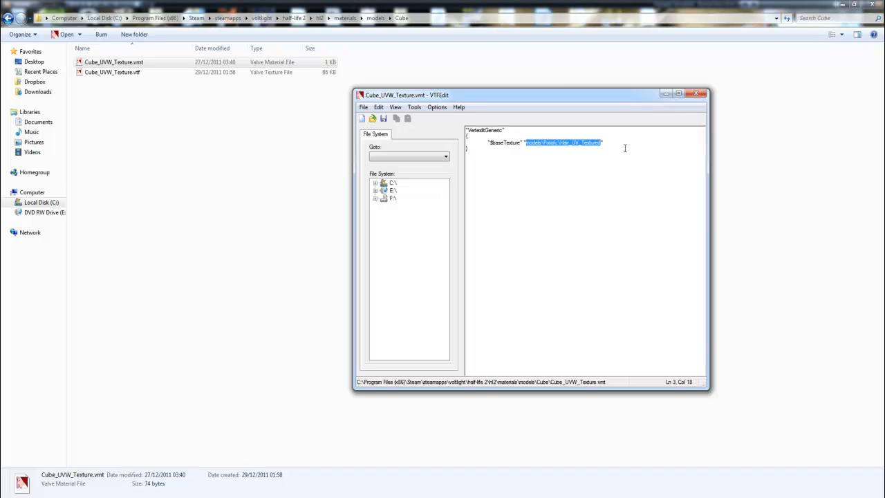
{"action": "type", "text": "model"}
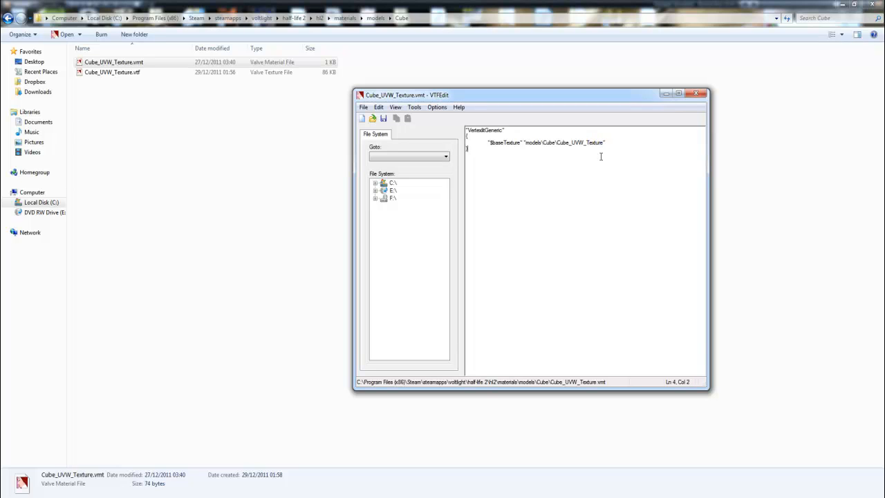
{"action": "left_click", "coordinate": [364, 107]}
{"action": "left_click", "coordinate": [387, 146]}
{"action": "left_click", "coordinate": [695, 94]}
{"action": "left_click", "coordinate": [228, 91]}
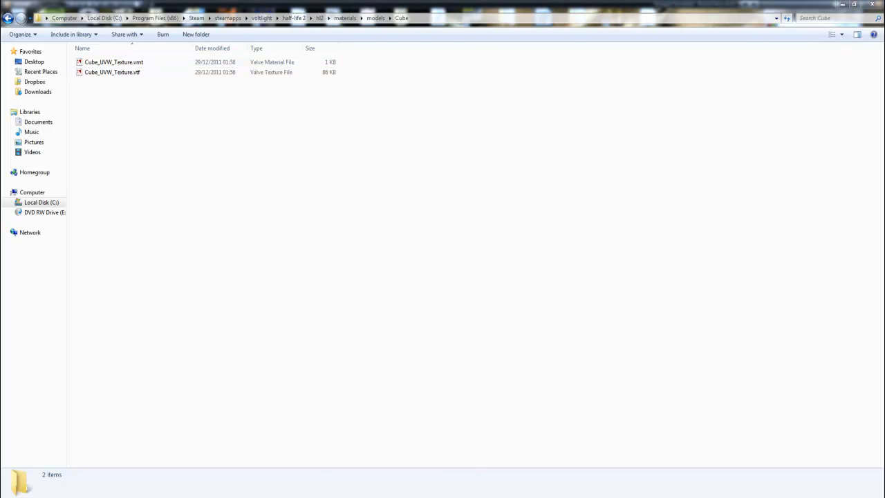
Switch to the model viewer, refresh cube.mdl and inspect the texture on the cube's faces
{"action": "double_click", "coordinate": [328, 188]}
{"action": "left_click", "coordinate": [8, 15]}
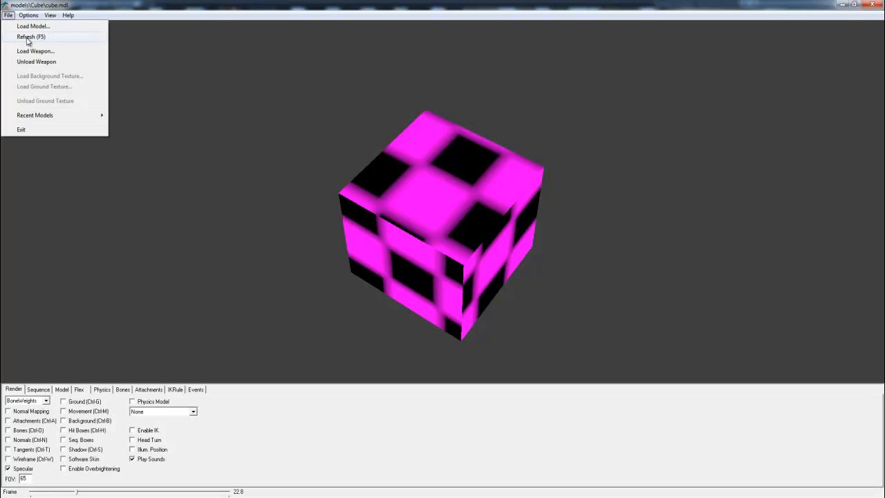
{"action": "left_click", "coordinate": [31, 38]}
{"action": "left_click_drag", "start_coordinate": [397, 200], "coordinate": [464, 217]}
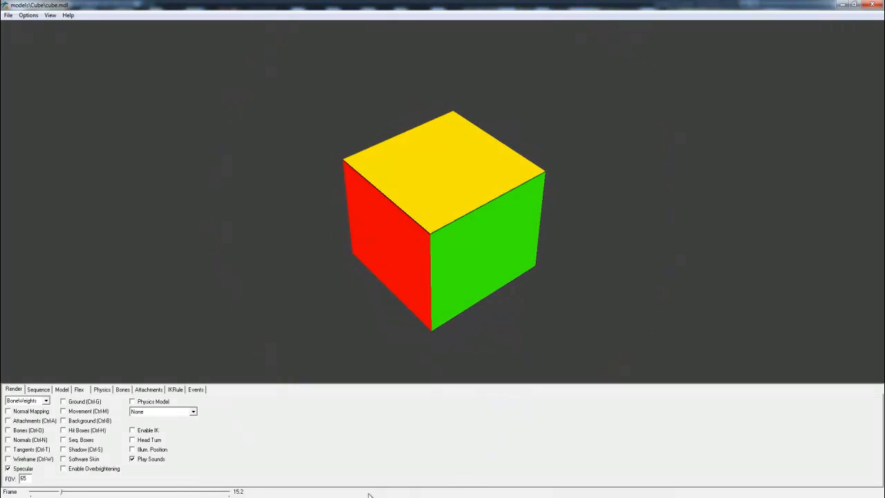
Switch to Windows Explorer and open the Cube addon folder in garrysmod\addons, checking its materials, models and settings folders
{"action": "left_click", "coordinate": [209, 453]}
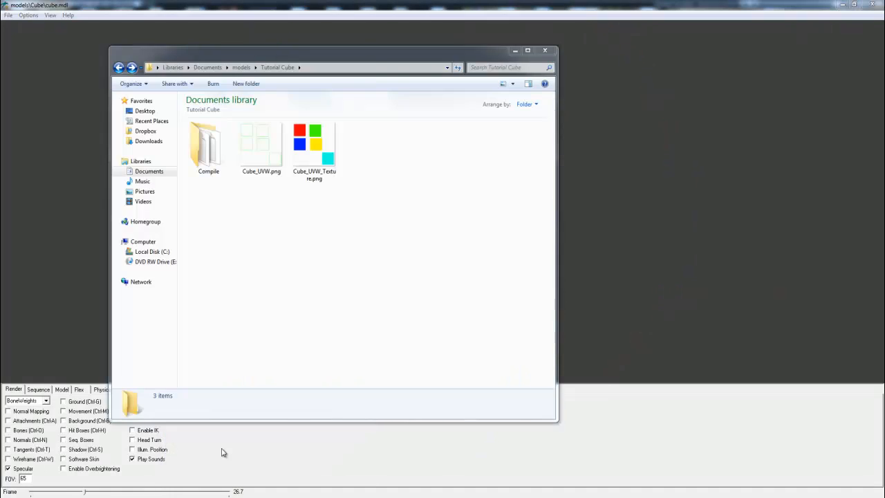
{"action": "key", "text": "alt+Tab"}
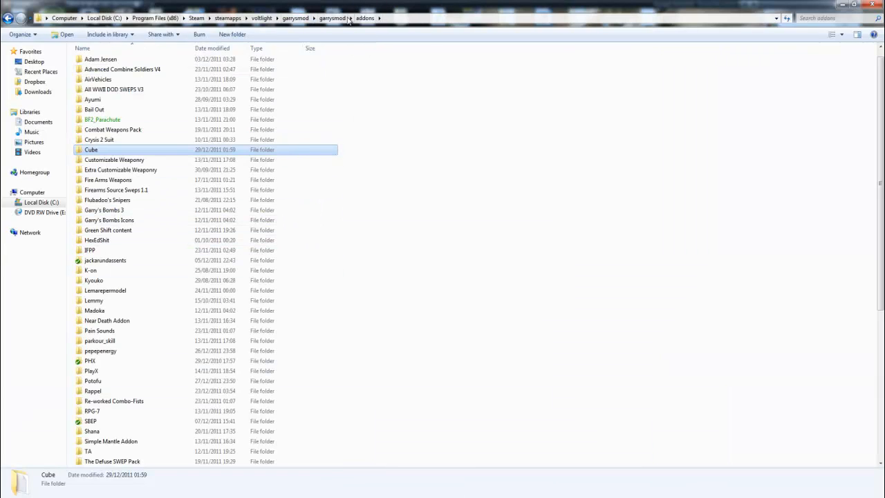
{"action": "double_click", "coordinate": [305, 154]}
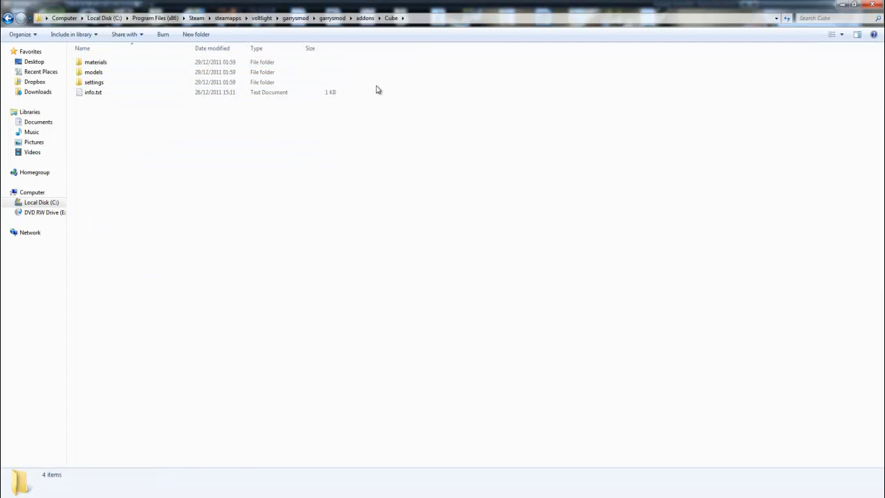
{"action": "left_click", "coordinate": [158, 67]}
{"action": "key", "text": "Down"}
{"action": "key", "text": "Down"}
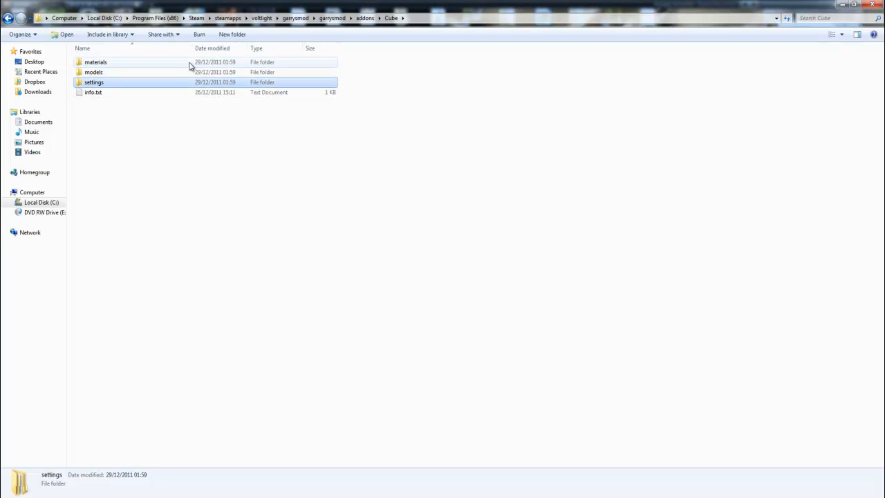
Delete the pepepe folder from the Cube addon's materials\models folder and dismiss the location error
{"action": "double_click", "coordinate": [189, 63]}
{"action": "double_click", "coordinate": [188, 64]}
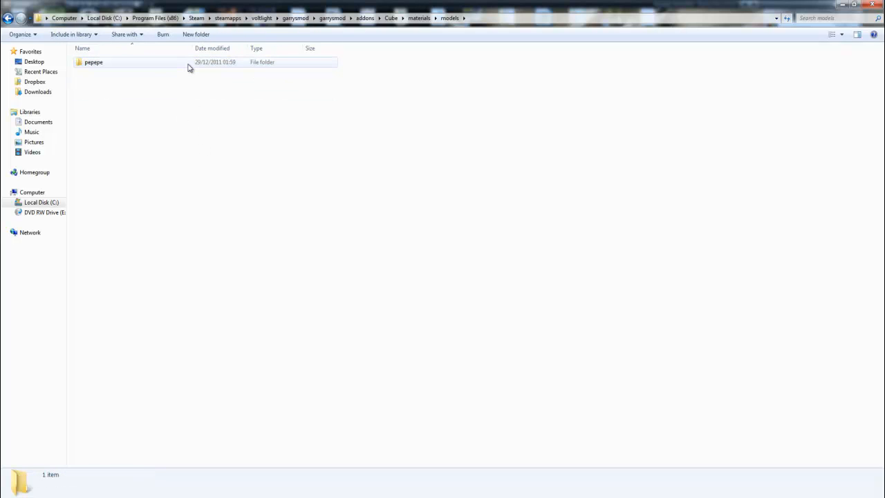
{"action": "left_click_drag", "start_coordinate": [268, 118], "coordinate": [129, 8]}
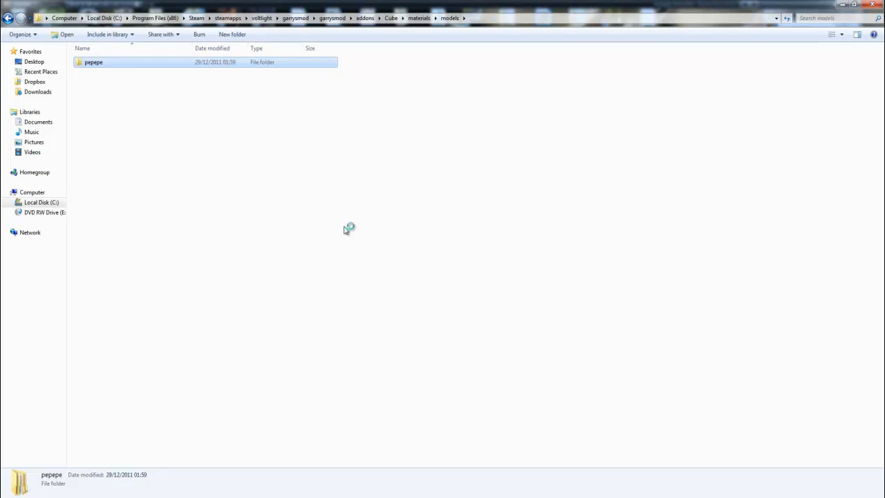
{"action": "key", "text": "Delete"}
{"action": "key", "text": "Return"}
{"action": "key", "text": "Return"}
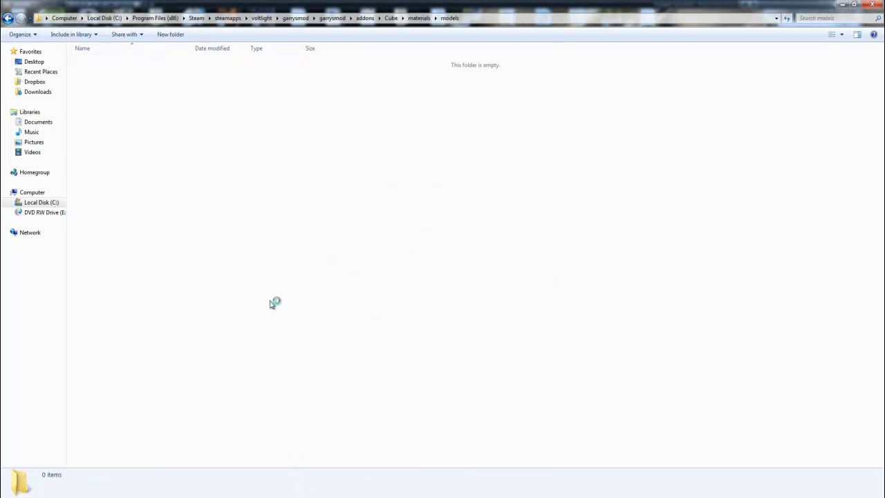
{"action": "left_click", "coordinate": [7, 18]}
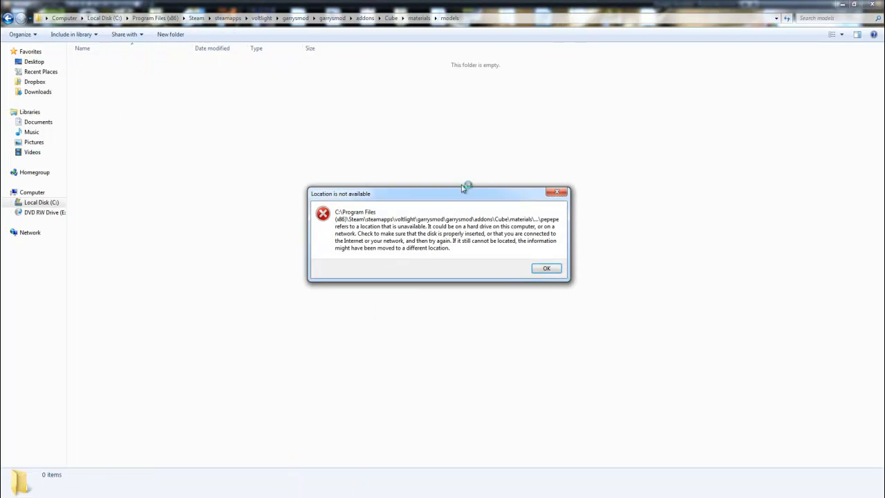
{"action": "left_click", "coordinate": [543, 271]}
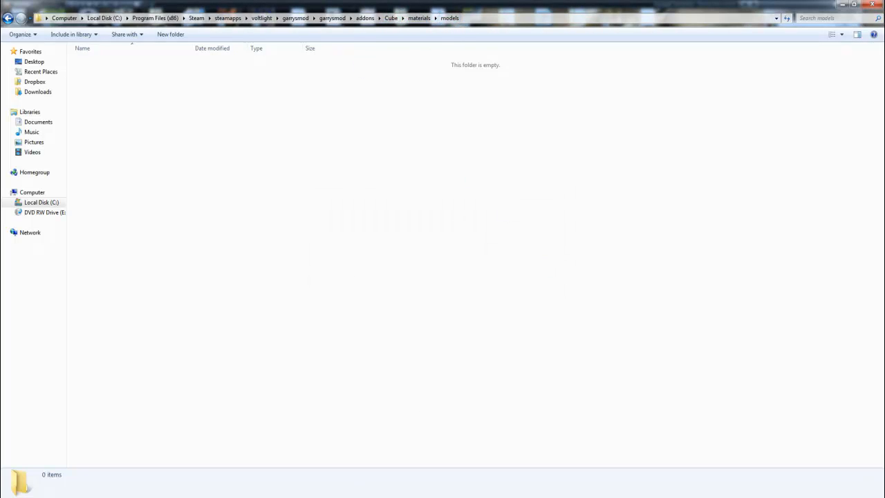
Copy the Cube folder from hl2's materials\models into the Cube addon's materials\models folder
{"action": "mouse_move", "coordinate": [287, 489]}
{"action": "left_click", "coordinate": [283, 468]}
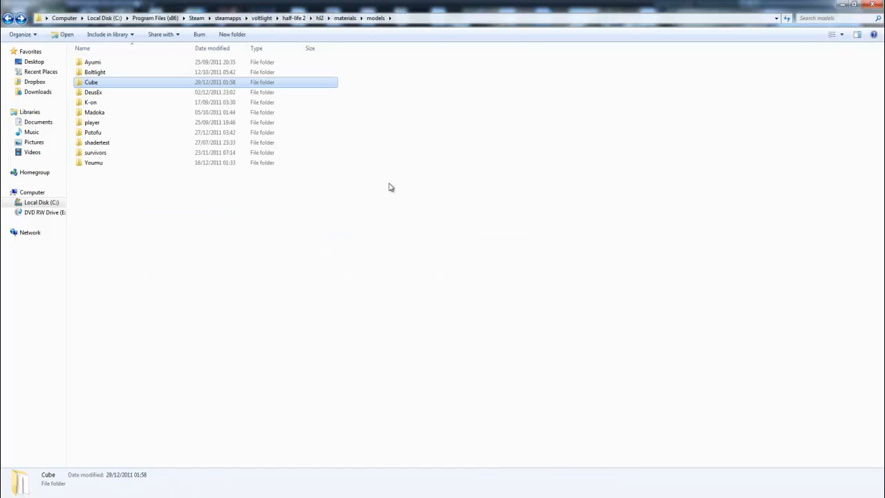
{"action": "left_click_drag", "start_coordinate": [243, 7], "coordinate": [439, 98]}
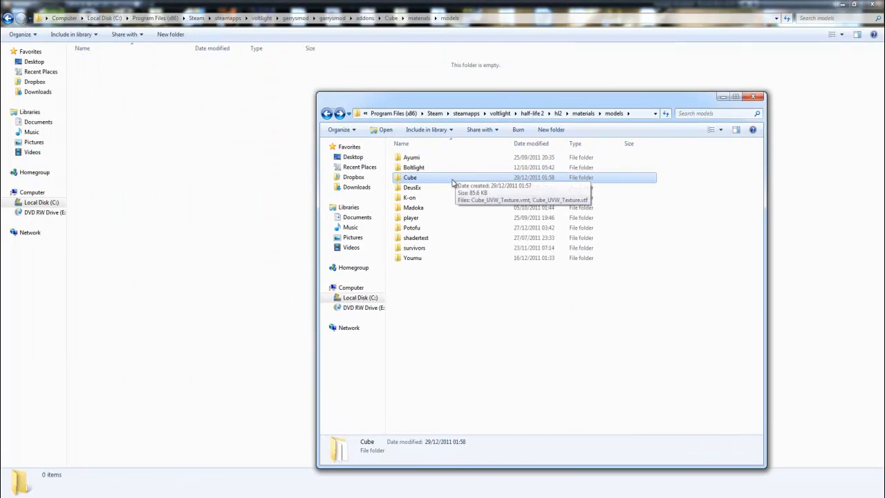
{"action": "left_click", "coordinate": [280, 171]}
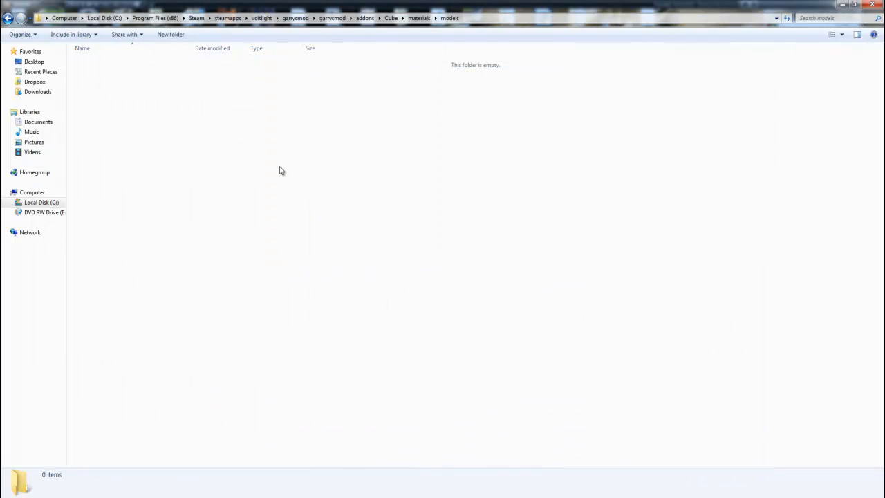
{"action": "key", "text": "ctrl+v"}
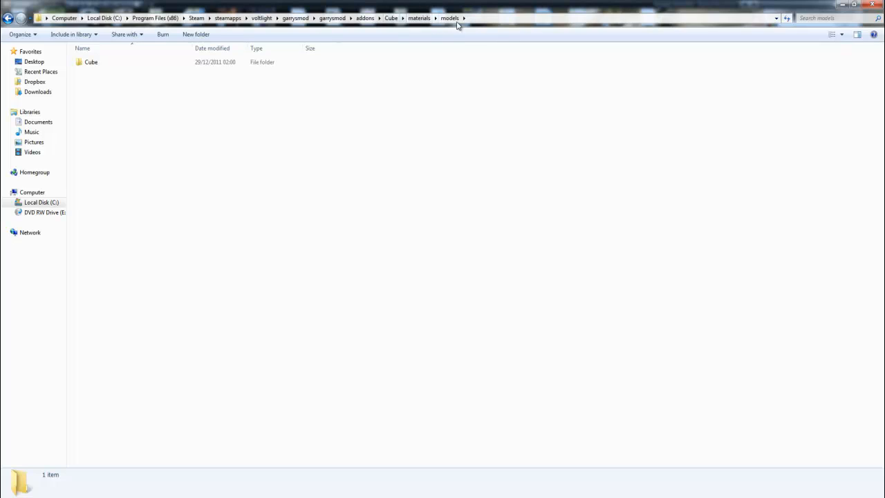
Delete the nested models folder from the Cube addon's models folder
{"action": "left_click", "coordinate": [391, 19]}
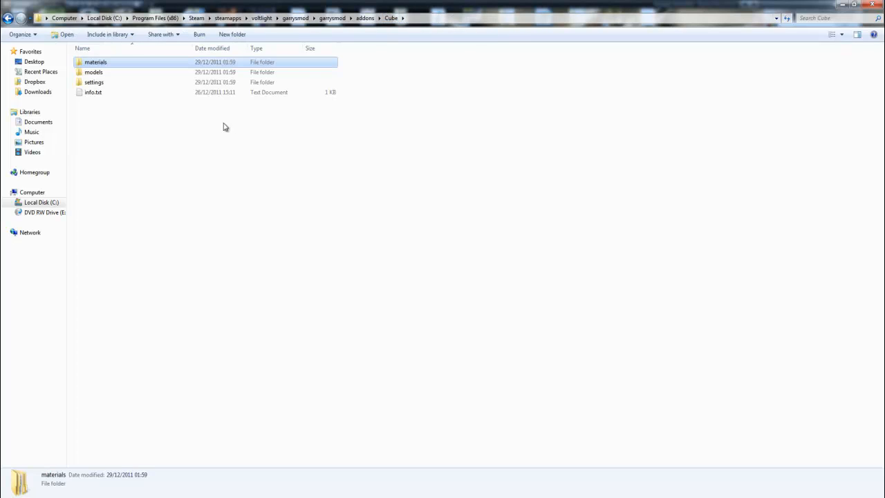
{"action": "double_click", "coordinate": [148, 71]}
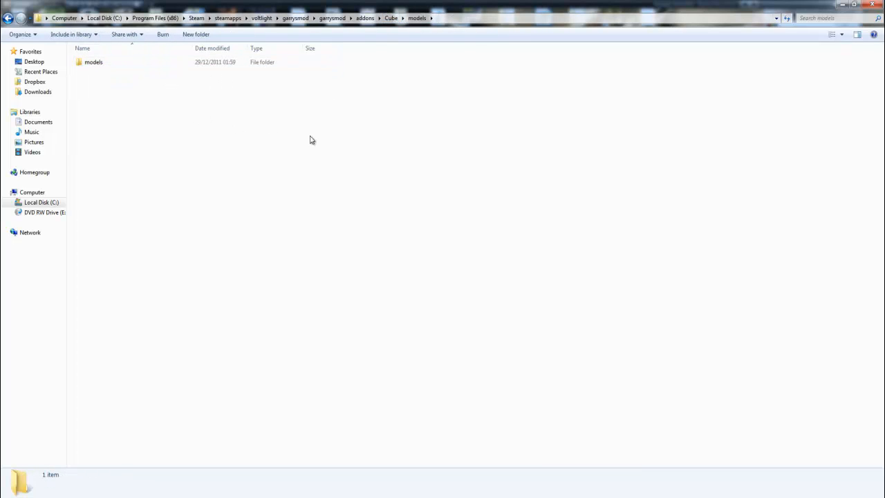
{"action": "left_click", "coordinate": [113, 64]}
{"action": "key", "text": "Delete"}
{"action": "key", "text": "Return"}
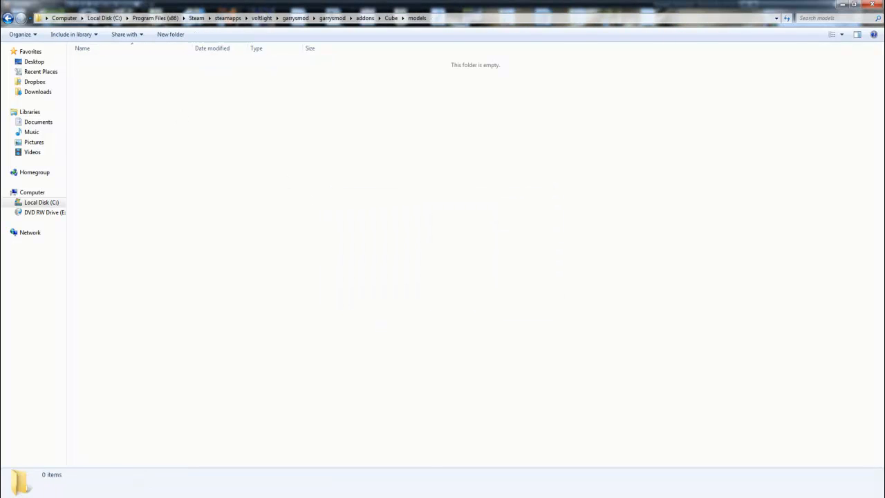
Copy the Cube folder from hl2\models into the Cube addon's models folder, and return to the addons folder
{"action": "left_click", "coordinate": [261, 432]}
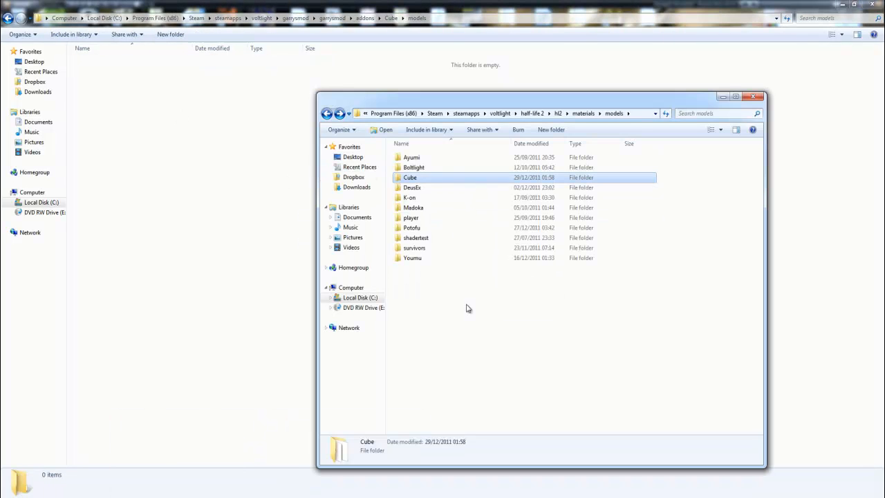
{"action": "left_click", "coordinate": [467, 309]}
{"action": "left_click", "coordinate": [558, 114]}
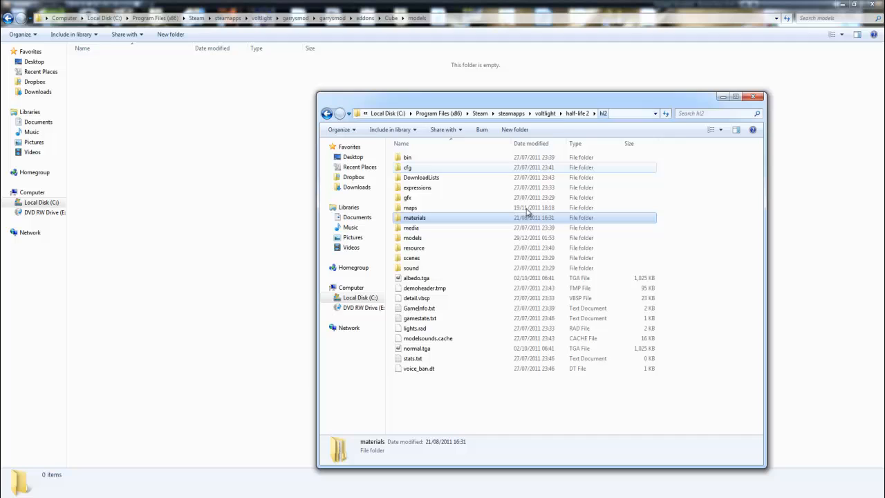
{"action": "double_click", "coordinate": [456, 240]}
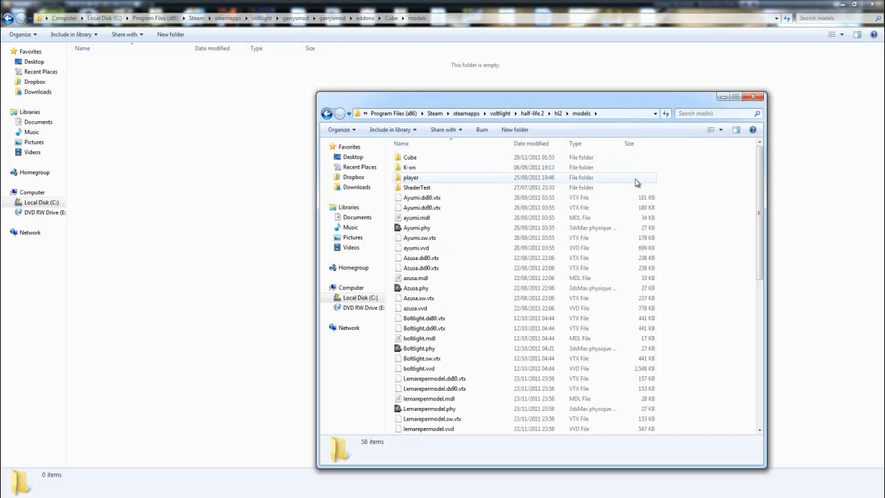
{"action": "left_click", "coordinate": [566, 159]}
{"action": "left_click", "coordinate": [723, 164]}
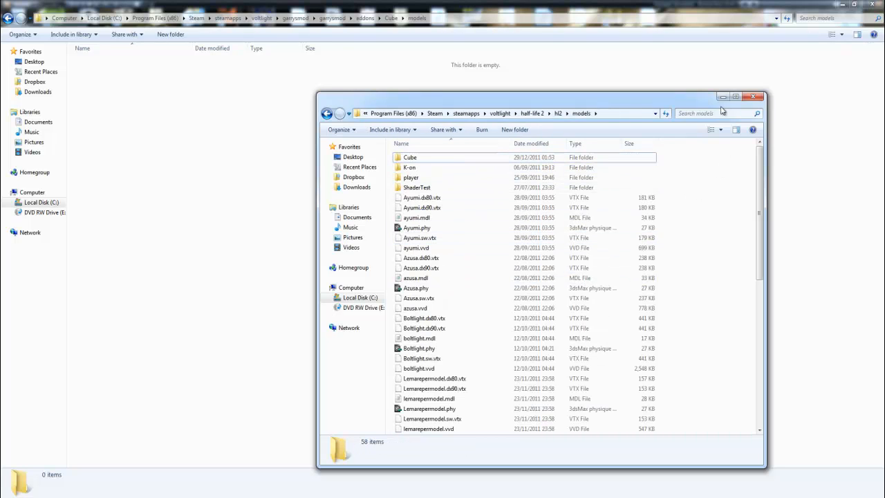
{"action": "left_click", "coordinate": [722, 96]}
{"action": "key", "text": "ctrl+v"}
{"action": "left_click", "coordinate": [537, 150]}
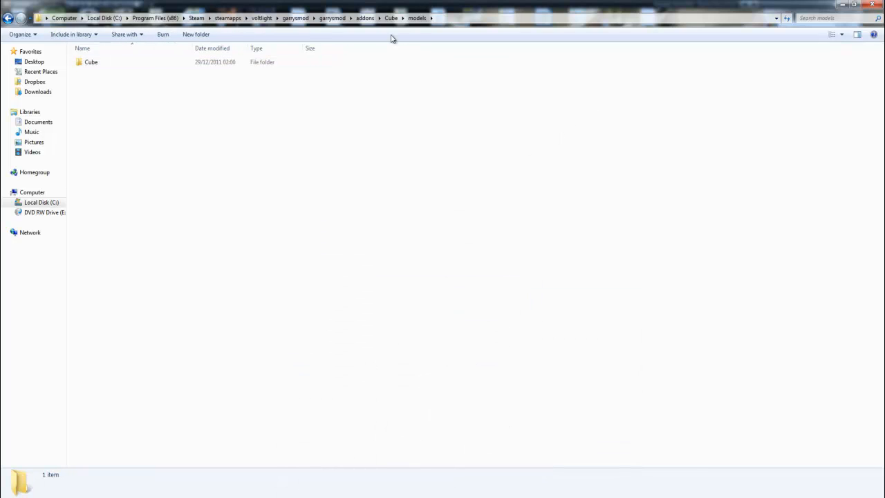
{"action": "left_click", "coordinate": [367, 19]}
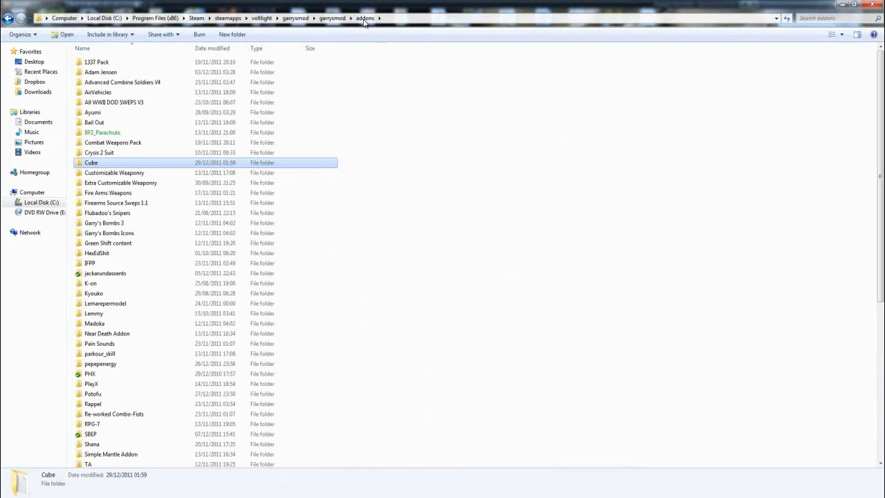
Open info.txt in the Cube addon folder, update the addon's information, and save and close the file
{"action": "double_click", "coordinate": [279, 163]}
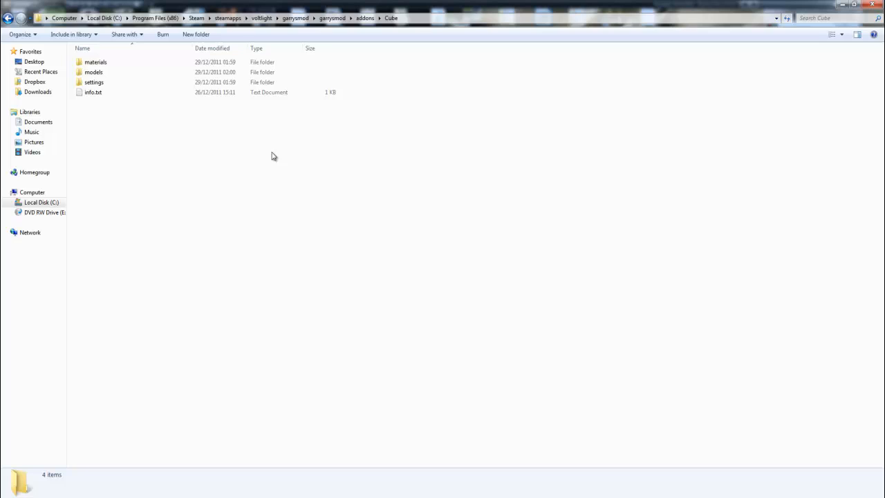
{"action": "double_click", "coordinate": [140, 91]}
{"action": "left_click", "coordinate": [695, 130]}
Rename Pepepe.txt in the Cube addon's settings\spawnlist folder to Cube.txt
{"action": "double_click", "coordinate": [188, 83]}
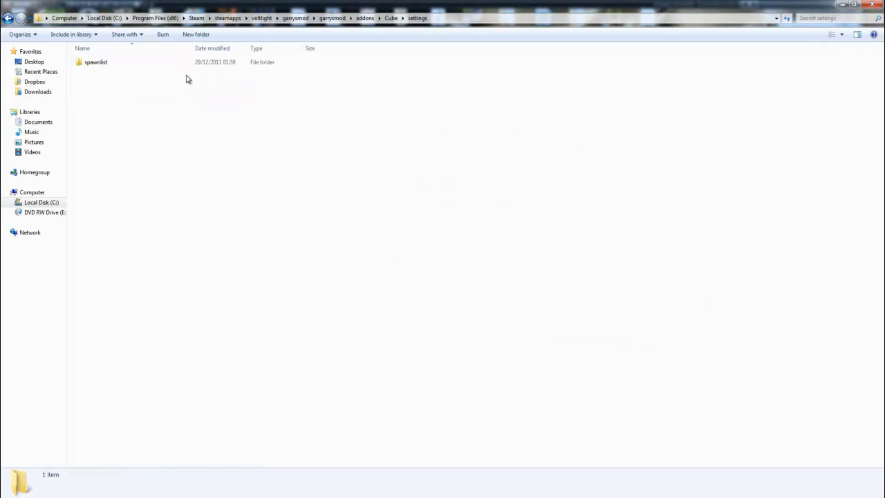
{"action": "double_click", "coordinate": [184, 64]}
{"action": "right_click", "coordinate": [186, 65]}
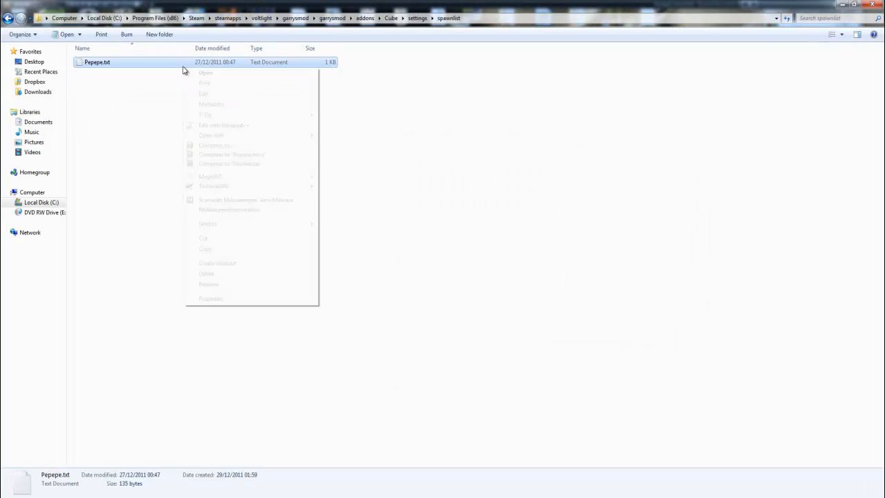
{"action": "left_click", "coordinate": [283, 290]}
{"action": "type", "text": "Cub"}
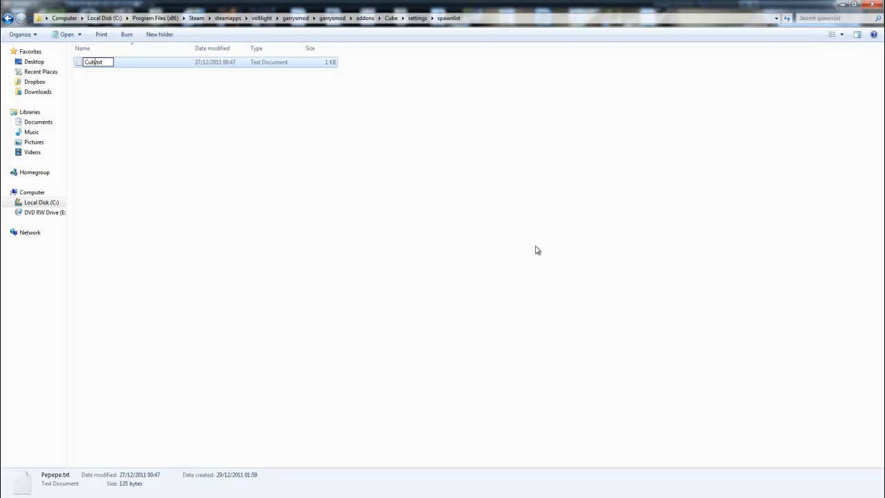
{"action": "type", "text": "e"}
{"action": "key", "text": "Return"}
In Cube.txt, set the name to "Cube" and the model path to "models/Cube/cube.mdl", save and close it, and return to the Cube addon folder
{"action": "double_click", "coordinate": [292, 64]}
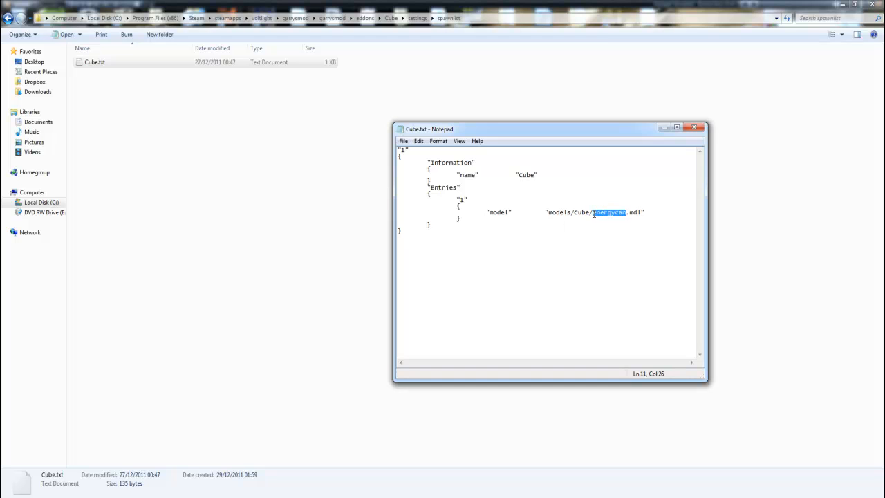
{"action": "left_click", "coordinate": [403, 141]}
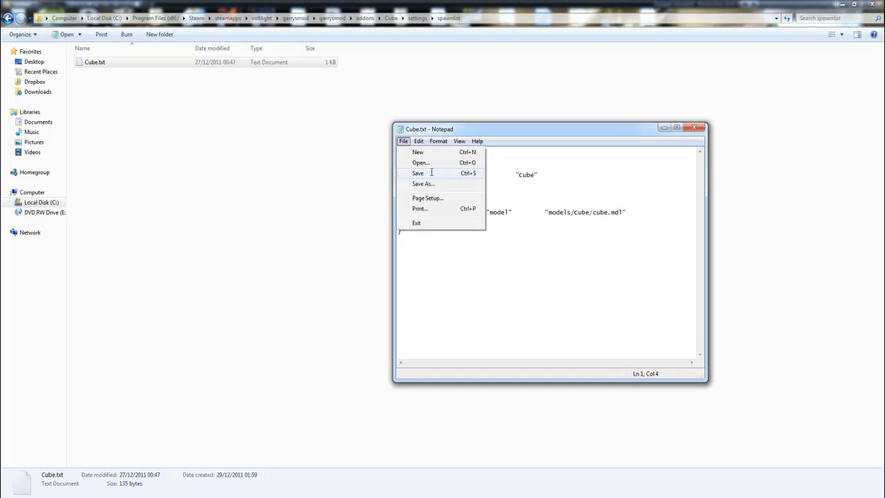
{"action": "left_click", "coordinate": [419, 172]}
{"action": "left_click", "coordinate": [694, 127]}
{"action": "left_click", "coordinate": [215, 101]}
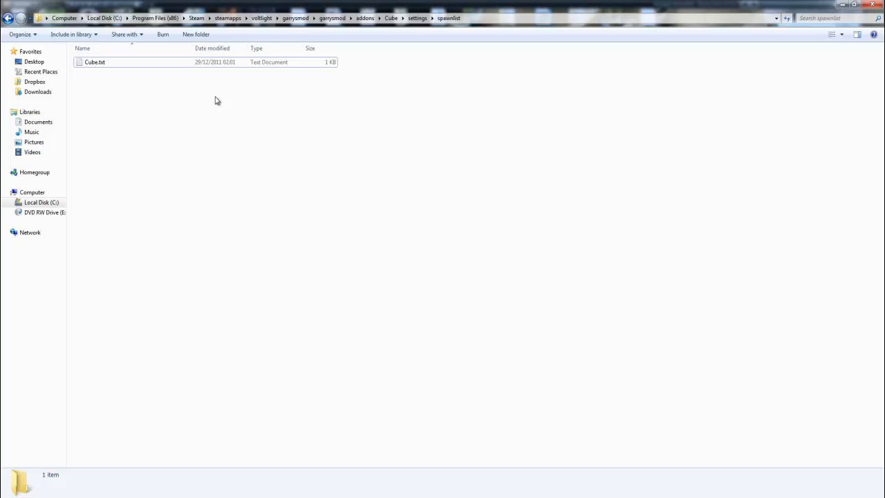
{"action": "left_click", "coordinate": [9, 18]}
{"action": "left_click", "coordinate": [9, 19]}
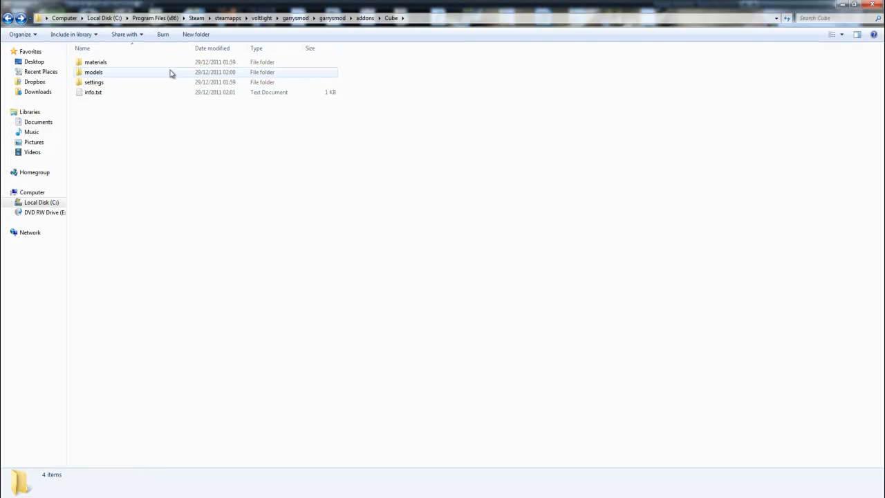
{"action": "left_click", "coordinate": [189, 64]}
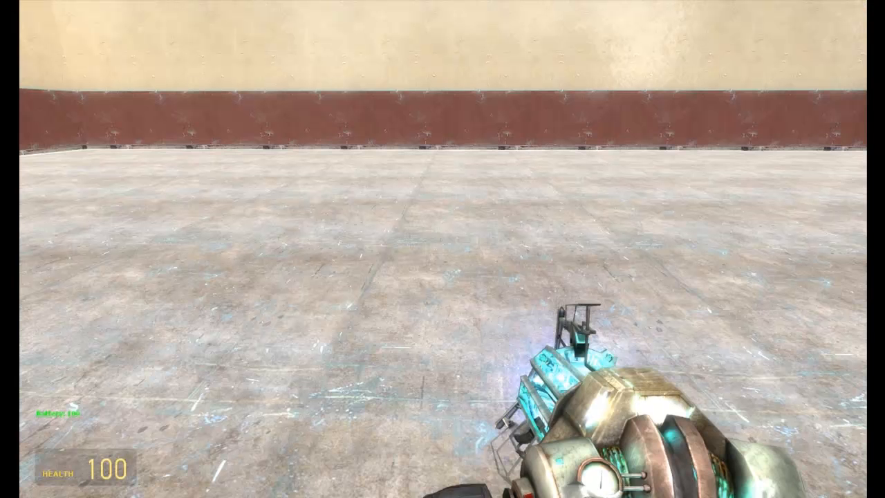
Switch to Garry's Mod and spawn the cube model from the Cube category of the props list
{"action": "key", "text": "q"}
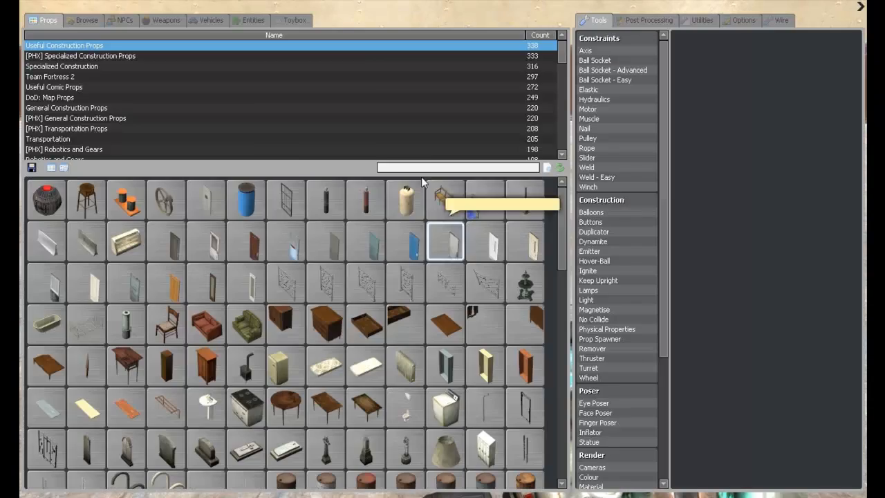
{"action": "scroll", "coordinate": [325, 81], "scroll_direction": "down", "scroll_amount": 8}
{"action": "scroll", "coordinate": [302, 94], "scroll_direction": "up", "scroll_amount": 6}
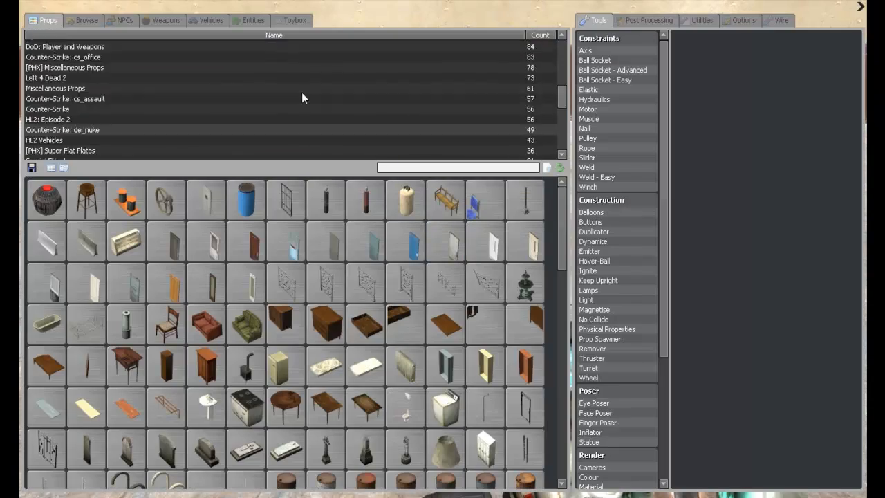
{"action": "scroll", "coordinate": [299, 100], "scroll_direction": "down", "scroll_amount": 3}
{"action": "scroll", "coordinate": [297, 106], "scroll_direction": "down", "scroll_amount": 10}
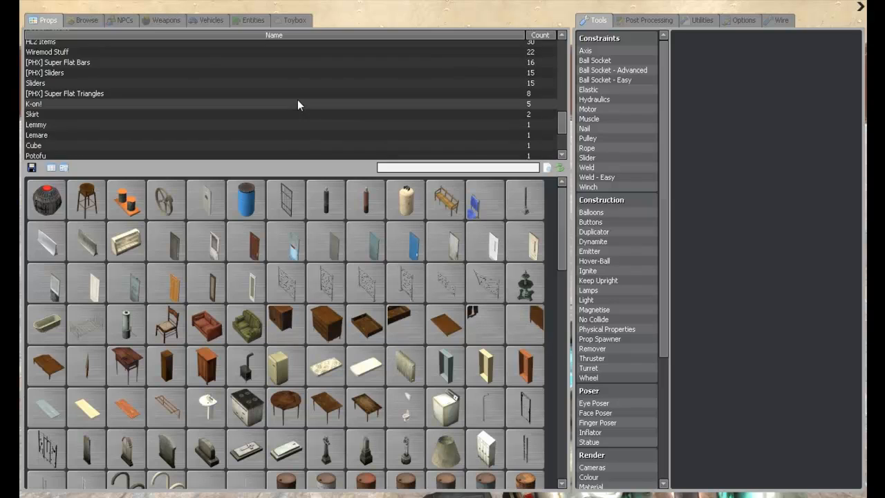
{"action": "scroll", "coordinate": [282, 136], "scroll_direction": "up", "scroll_amount": 3}
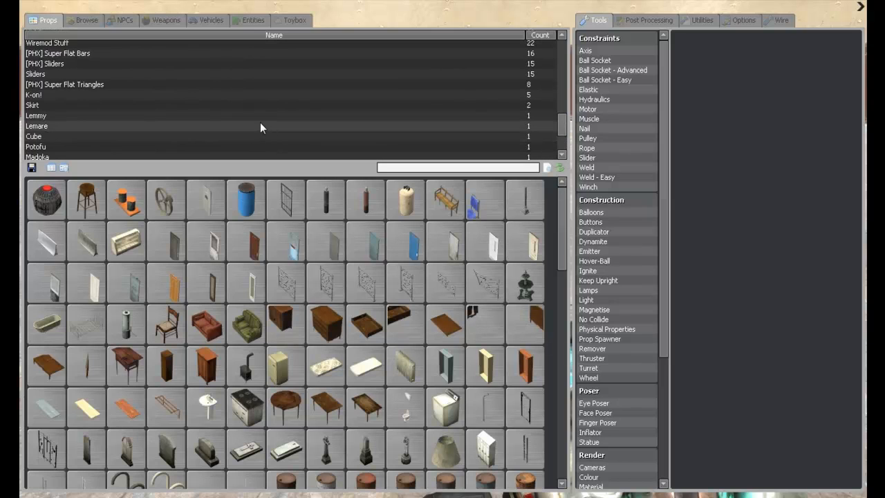
{"action": "scroll", "coordinate": [240, 94], "scroll_direction": "down", "scroll_amount": 3}
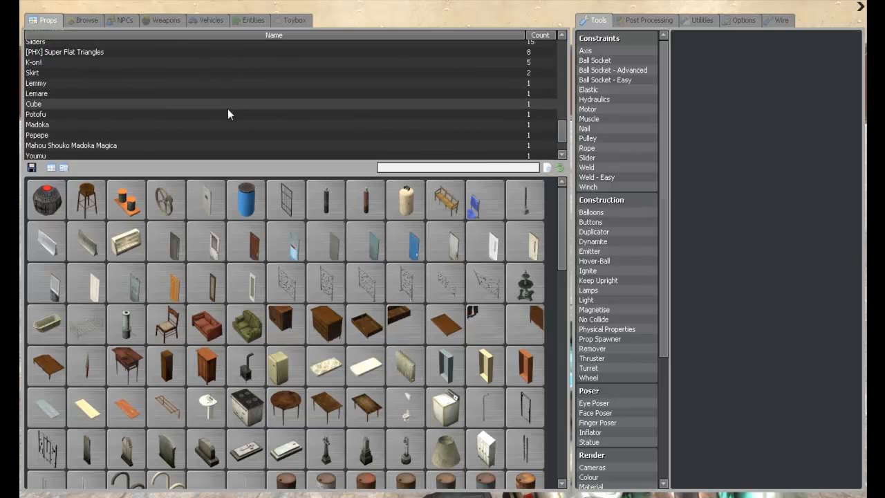
{"action": "left_click", "coordinate": [226, 106]}
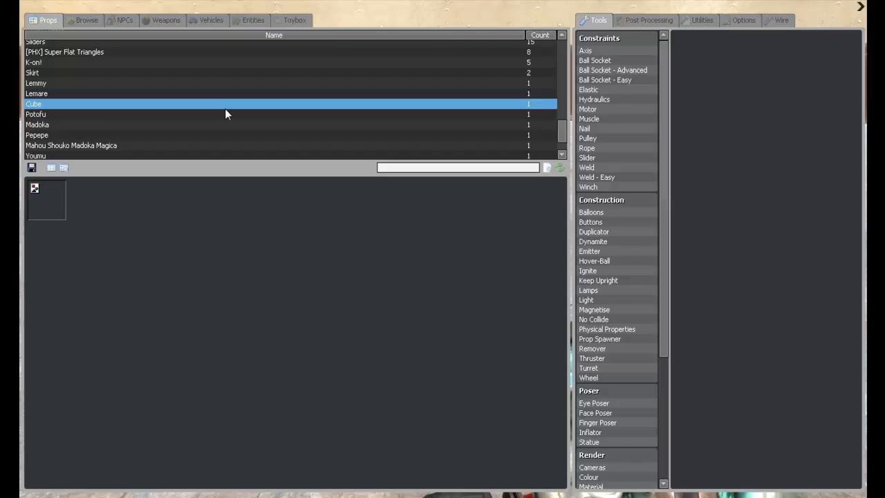
{"action": "left_click", "coordinate": [35, 213]}
{"action": "key", "text": "q"}
Move the spawned cube with the physics gun and walk around it to examine its textured faces
{"action": "left_click", "coordinate": [442, 249]}
{"action": "left_click_drag", "start_coordinate": [443, 249], "coordinate": [442, 249]}
{"action": "key", "text": "e"}
{"action": "right_click", "coordinate": [442, 249]}
{"action": "right_click", "coordinate": [443, 249]}
{"action": "key", "text": "w"}
{"action": "right_click", "coordinate": [443, 249]}
{"action": "key", "text": "w"}
{"action": "key", "text": "w"}
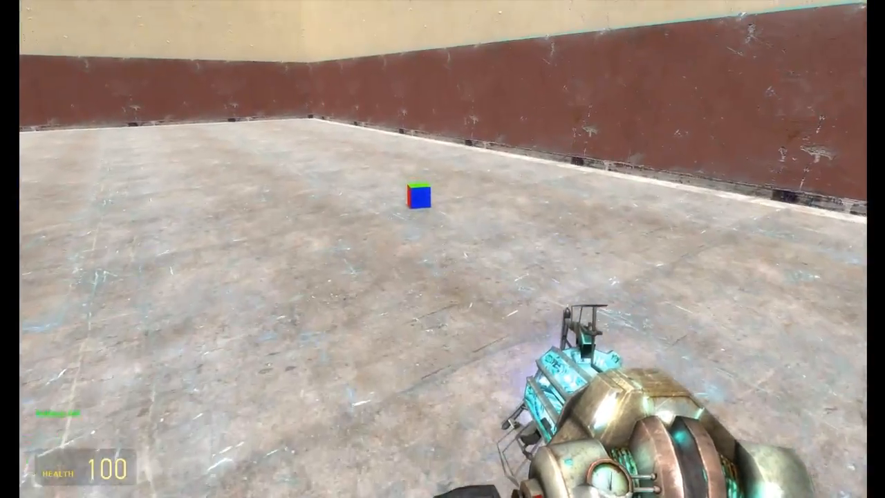
{"action": "key", "text": "w"}
{"action": "scroll", "coordinate": [442, 249], "scroll_direction": "down", "scroll_amount": 1}
{"action": "key", "text": "s"}
{"action": "scroll", "coordinate": [442, 249], "scroll_direction": "up", "scroll_amount": 1}
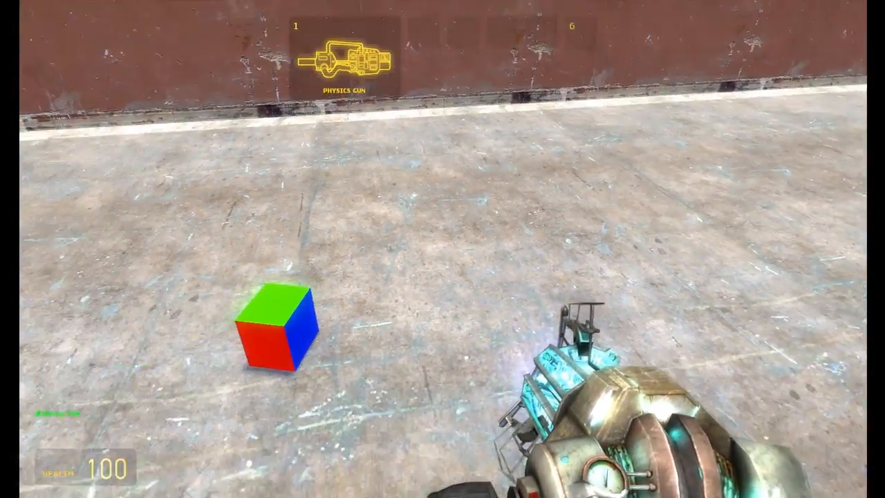